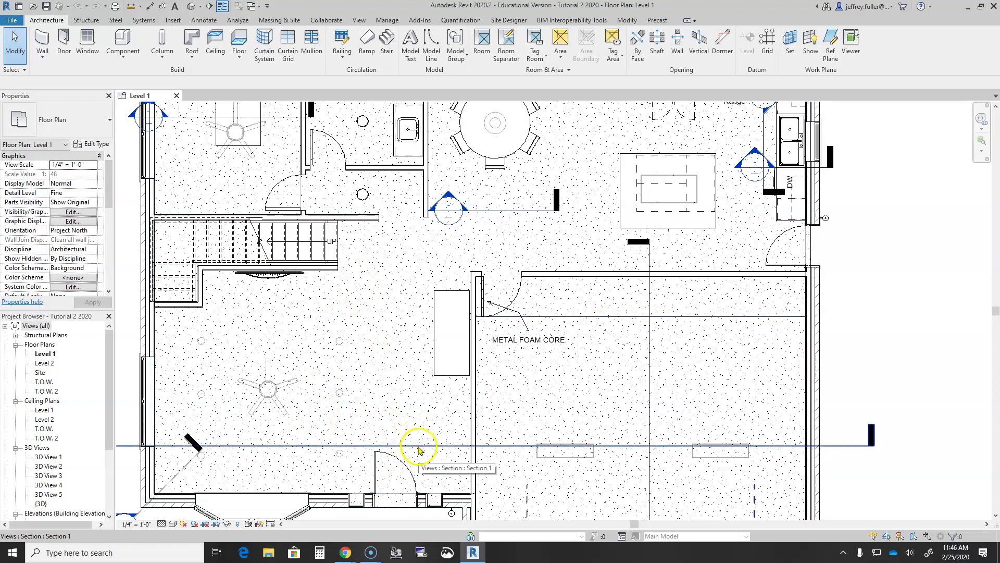
Hide the Floors category in the Level 1 plan, using the 8" concrete floor in the living area as the selected element
scroll(372, 379, "up", 1)
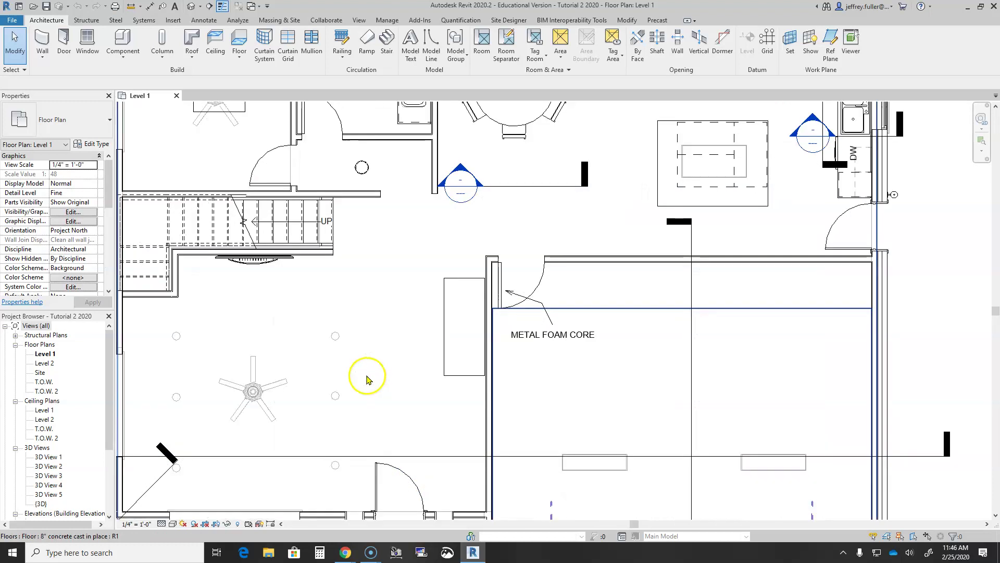
middle_click_drag(364, 375, 364, 303)
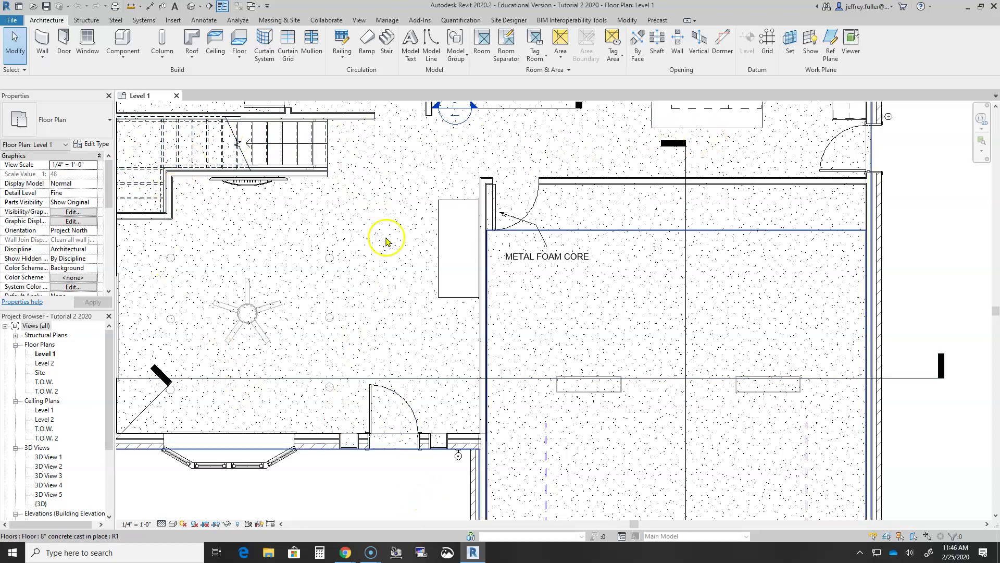
middle_click_drag(384, 162, 409, 198)
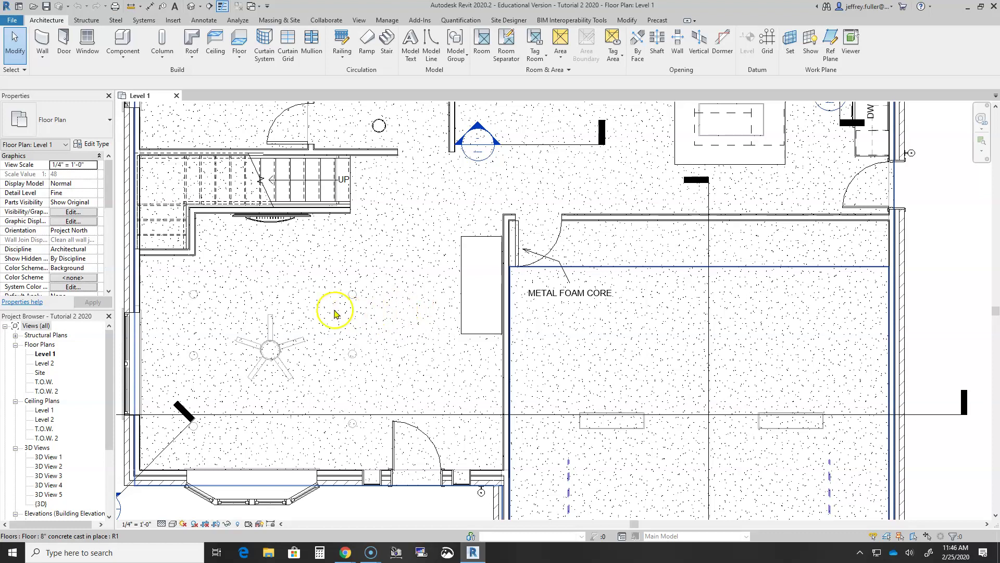
middle_click_drag(318, 315, 336, 307)
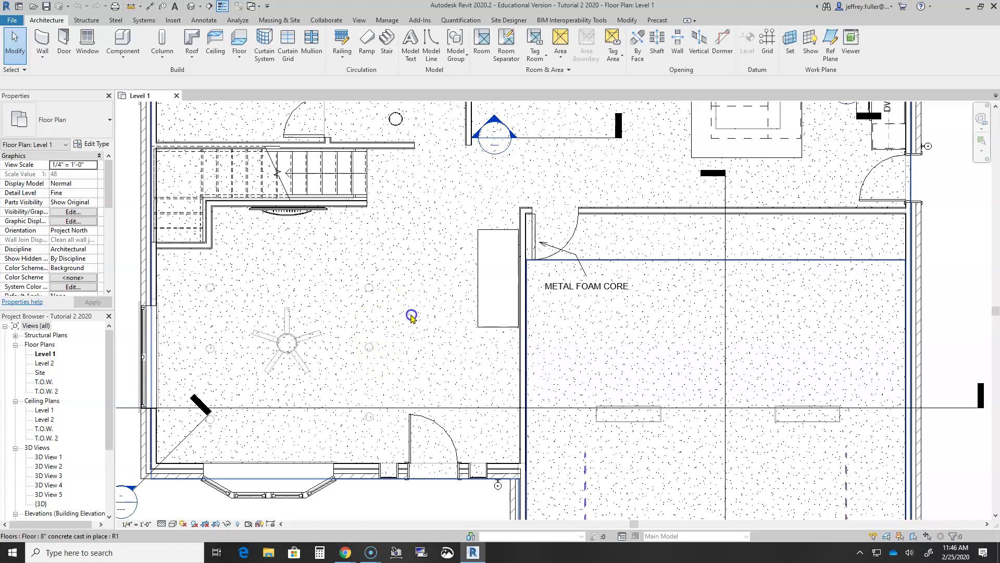
left_click(408, 312)
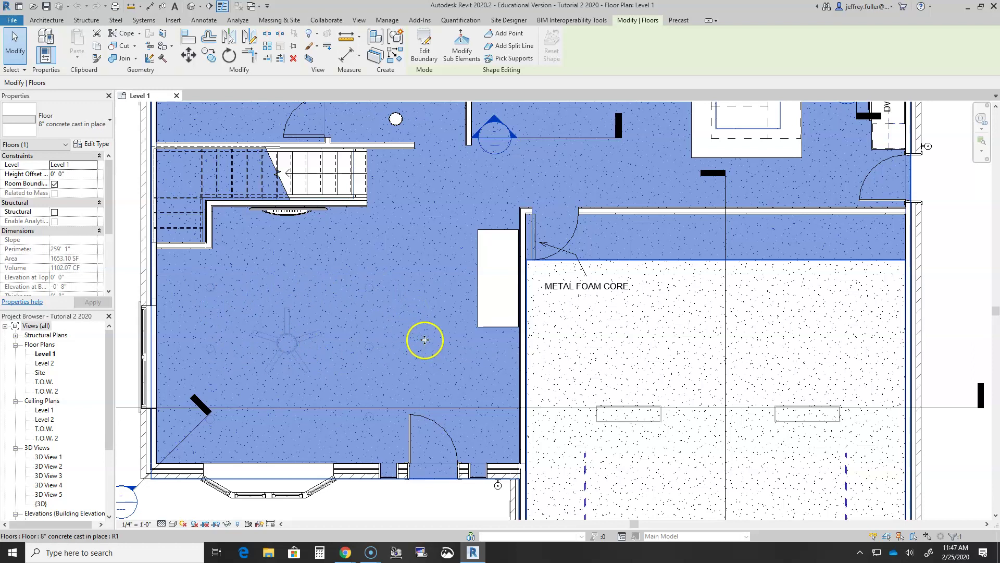
left_click(389, 309)
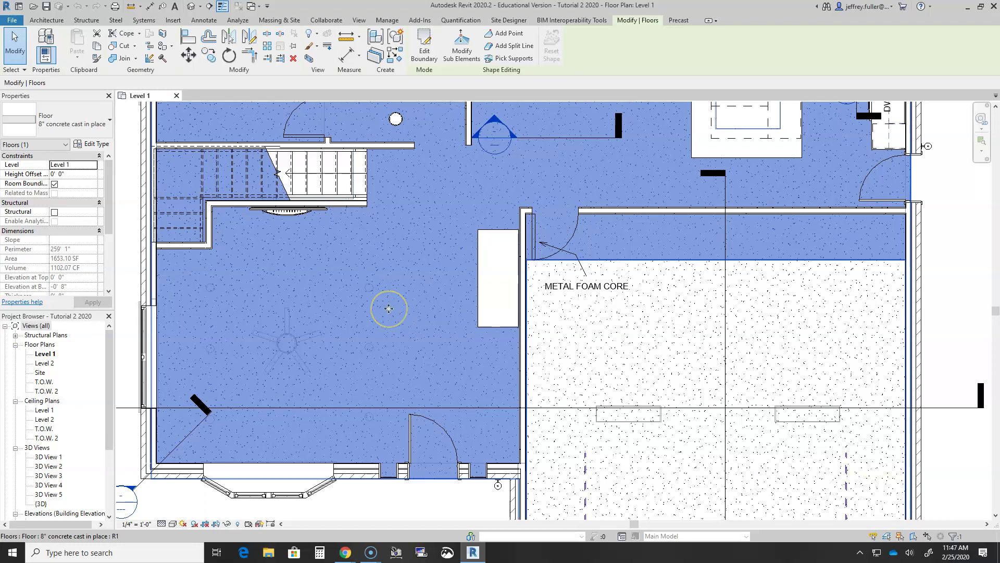
right_click(389, 309)
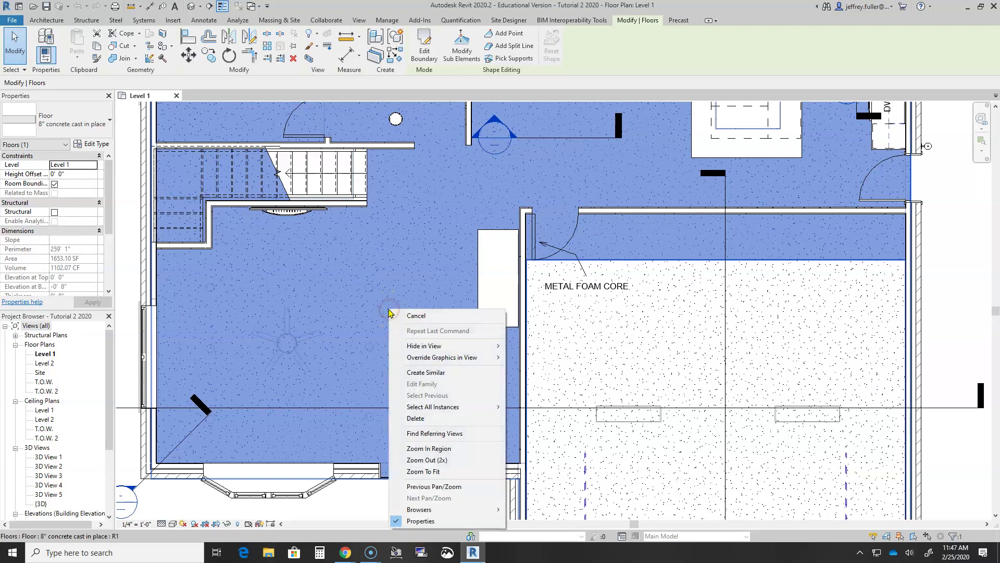
left_click(461, 349)
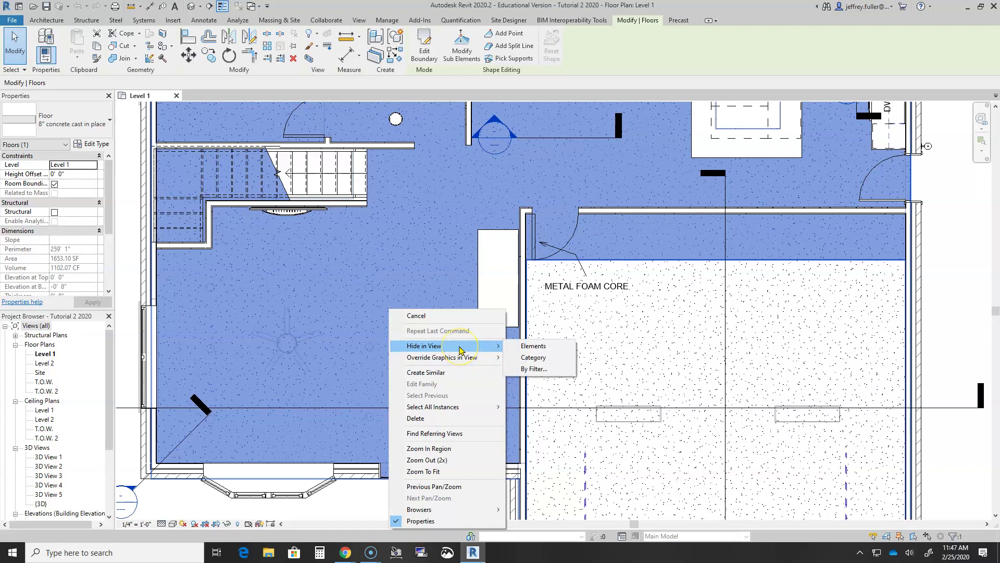
left_click(526, 359)
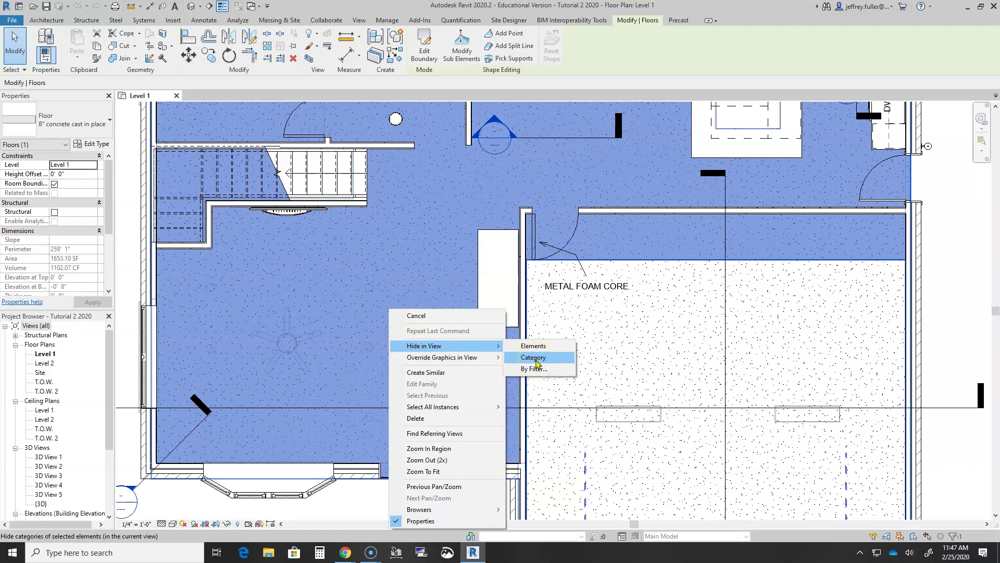
left_click(536, 359)
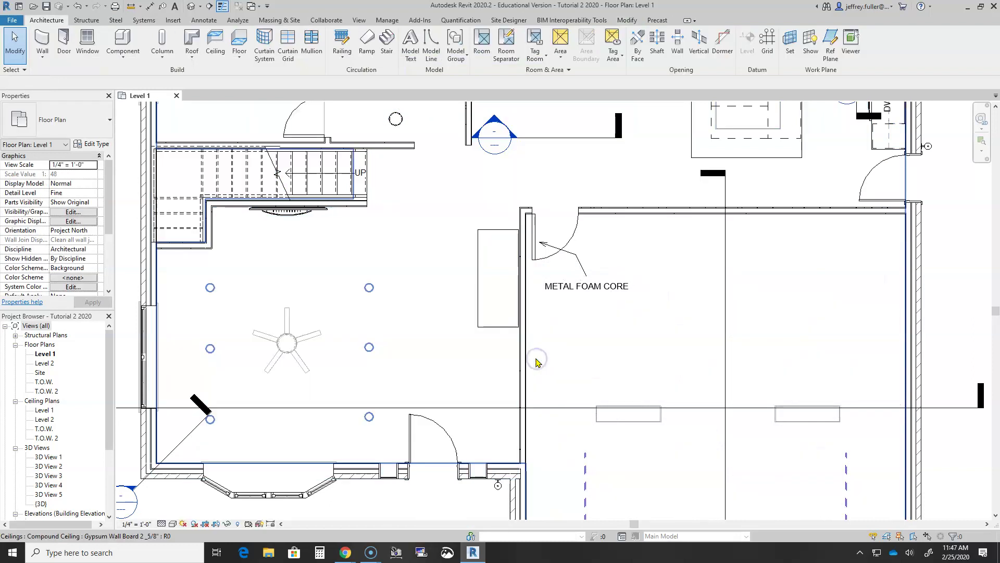
Start placing an electrical fixture device in the Level 1 plan and check which fixture types are available
scroll(488, 361, "down", 3)
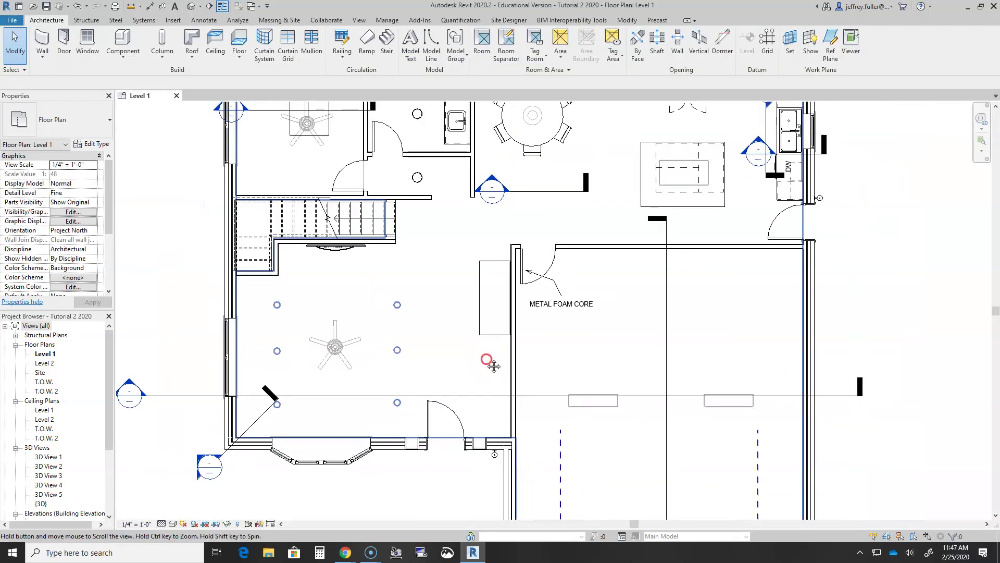
middle_click_drag(460, 348, 462, 330)
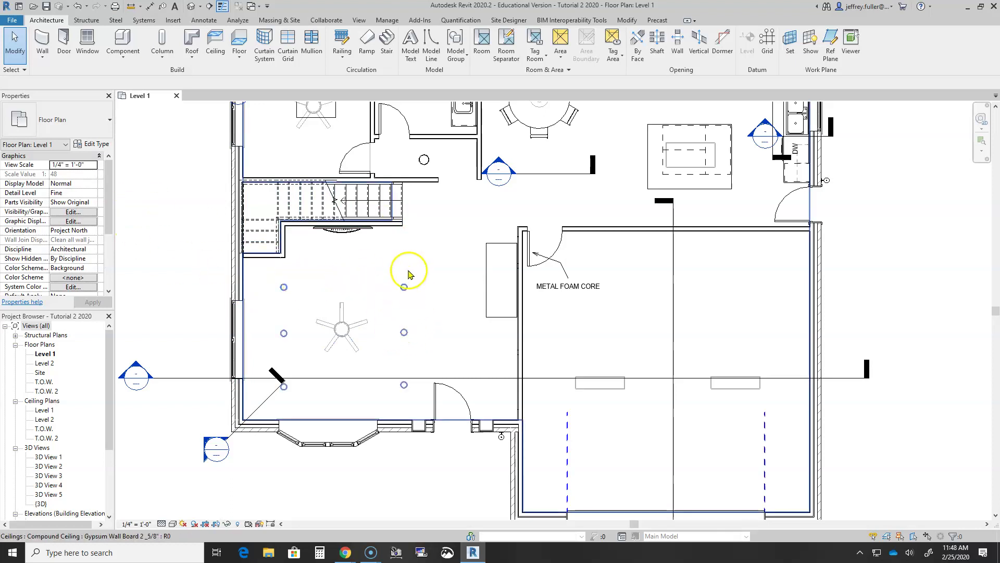
scroll(444, 288, "down", 1)
middle_click_drag(429, 296, 373, 332)
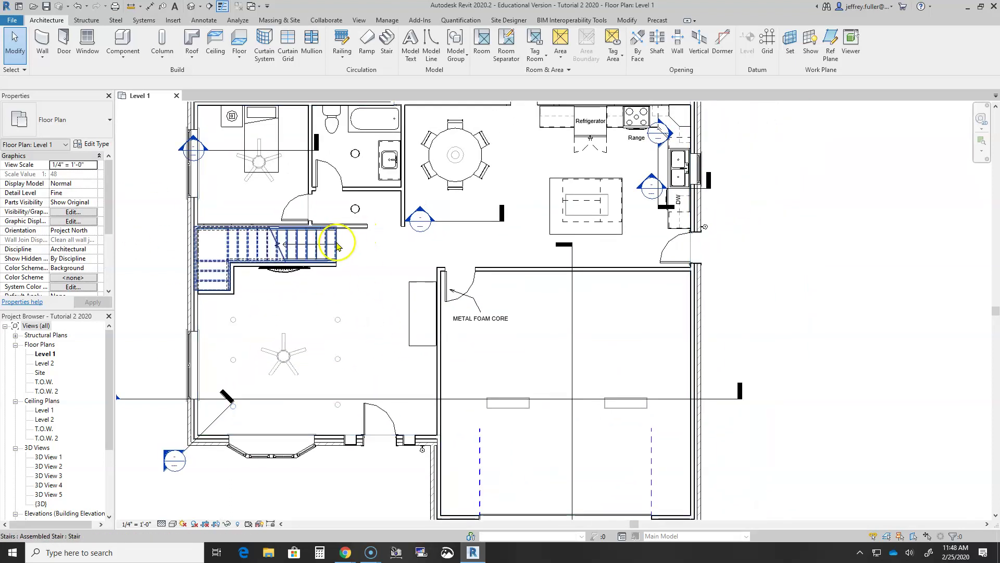
middle_click_drag(346, 289, 306, 293)
scroll(289, 319, "up", 3)
scroll(299, 317, "up", 1)
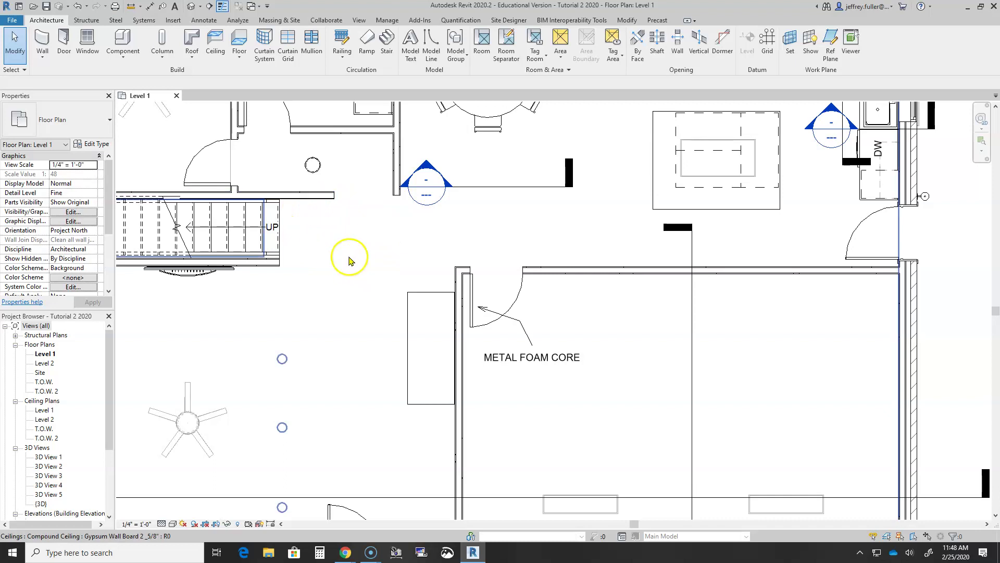
left_click(119, 43)
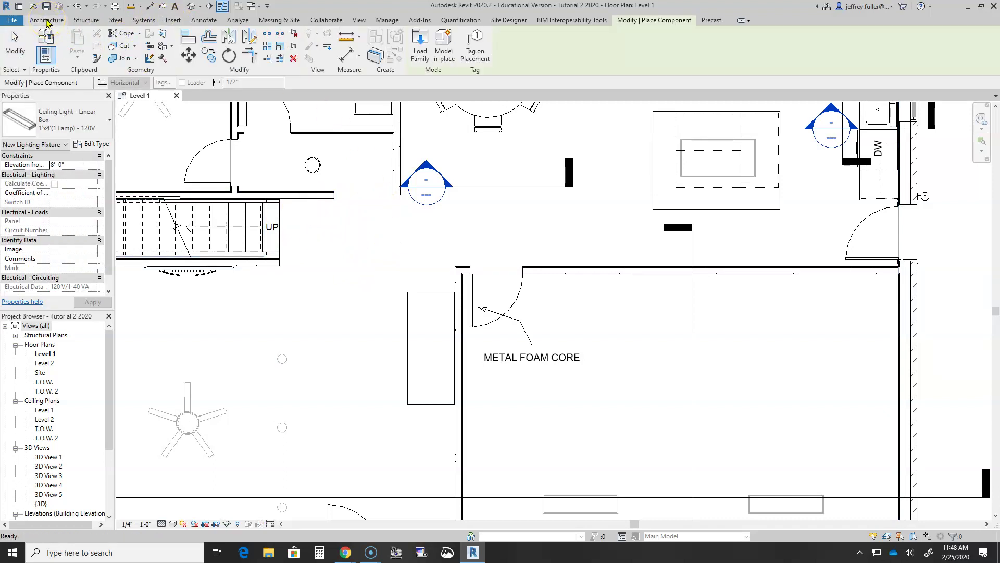
left_click(141, 22)
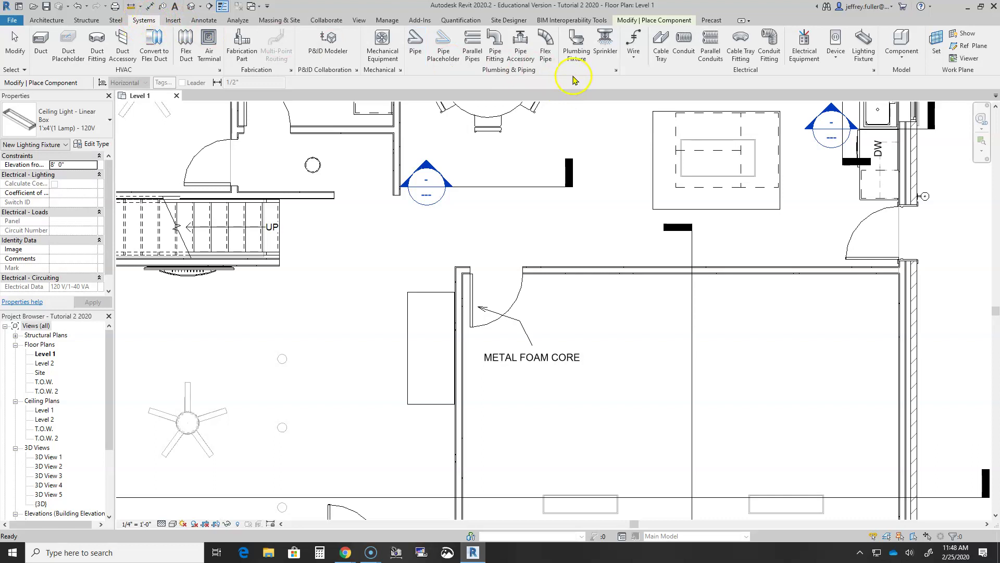
left_click(836, 61)
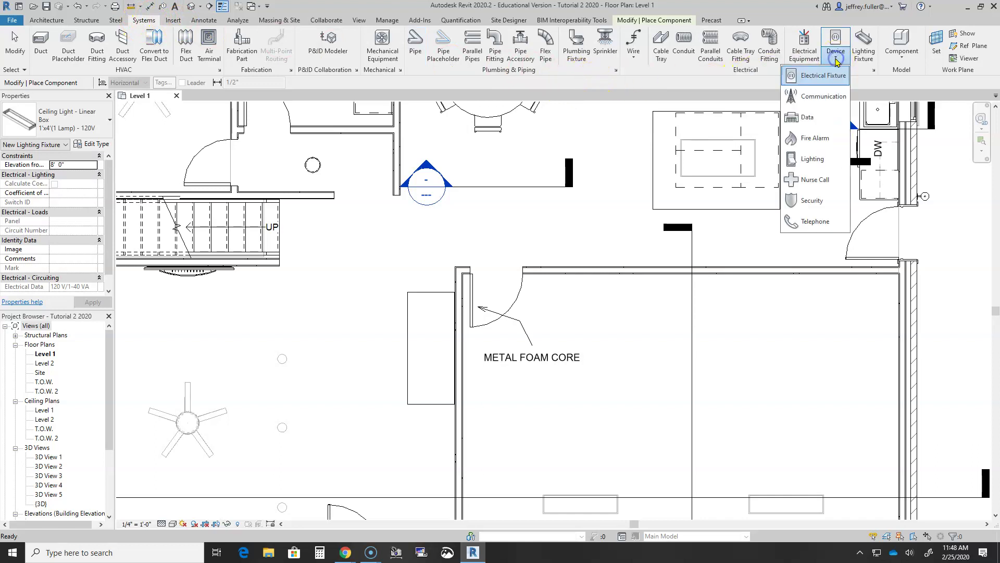
left_click(833, 76)
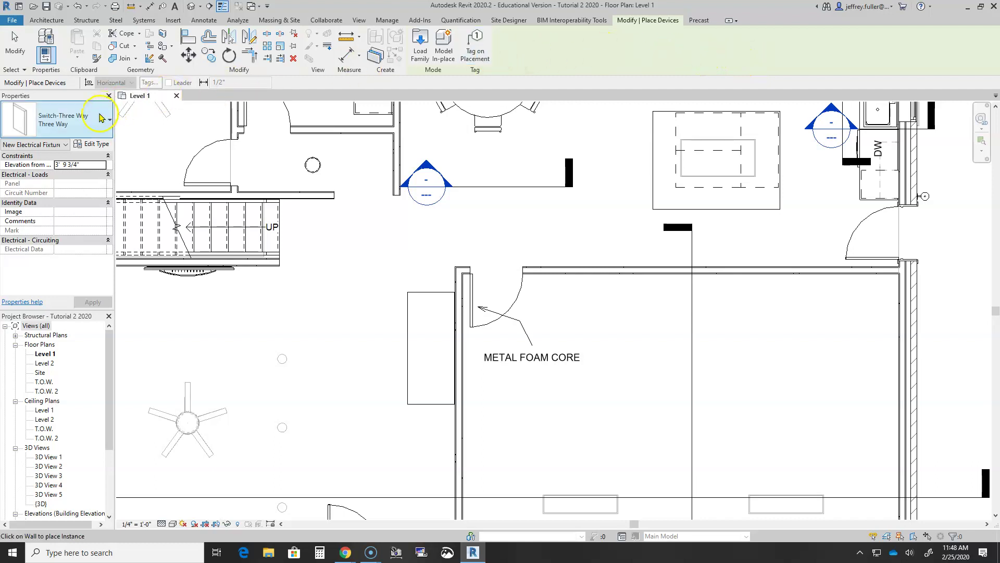
left_click(90, 121)
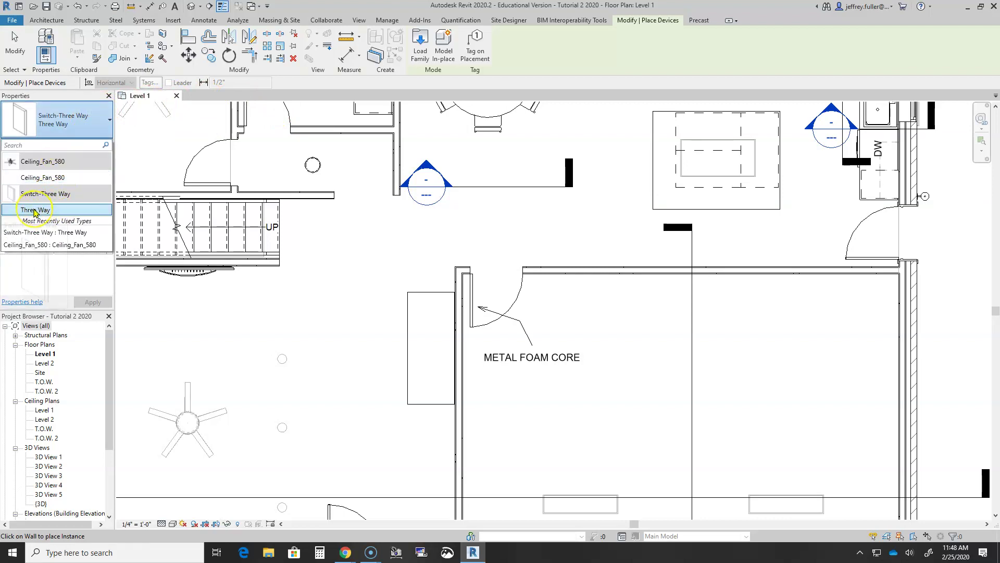
mouse_move(35, 212)
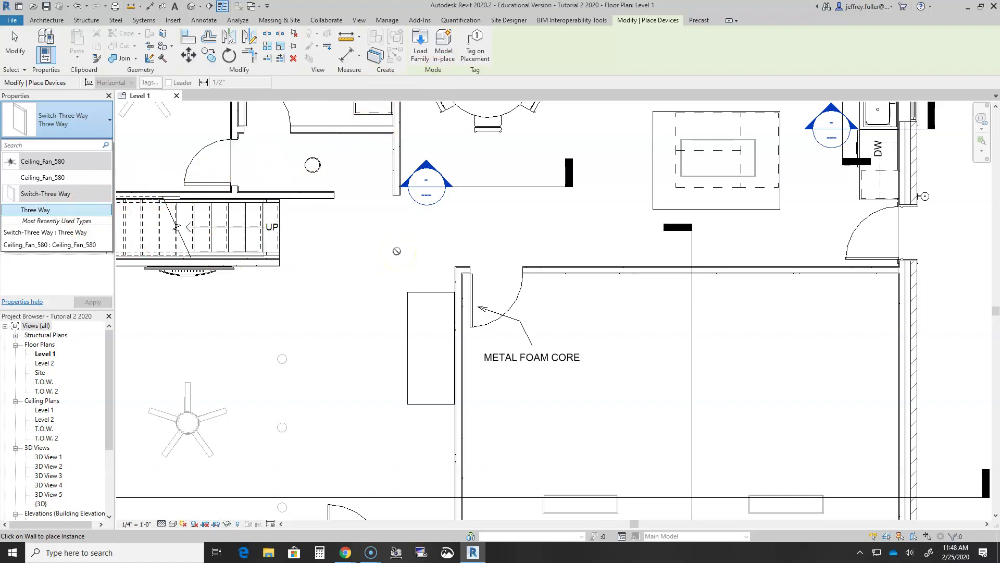
Start loading families and browse the US Imperial library to Electrical, Architectural, Electrical Power, Terminals
left_click(423, 54)
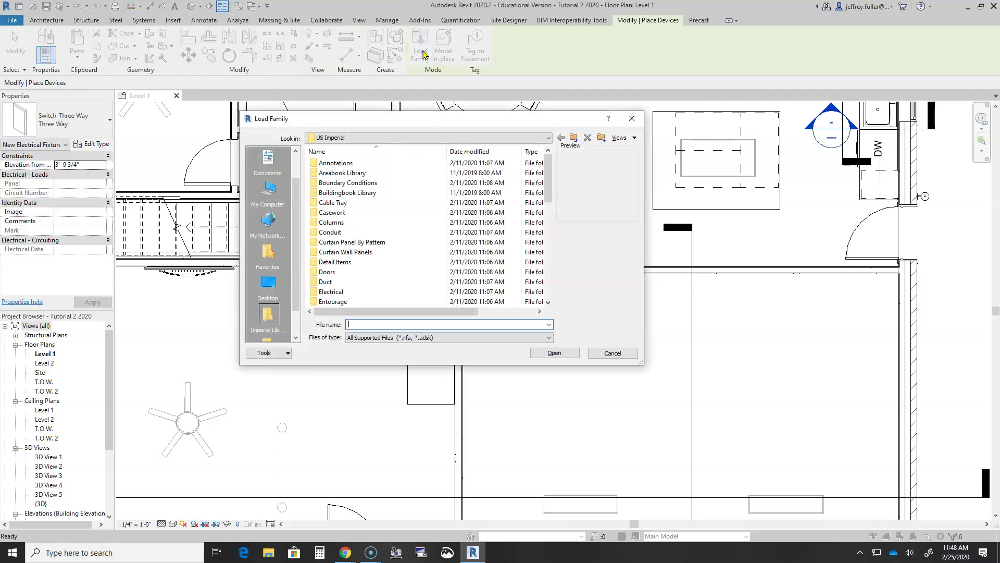
scroll(380, 163, "down", 3)
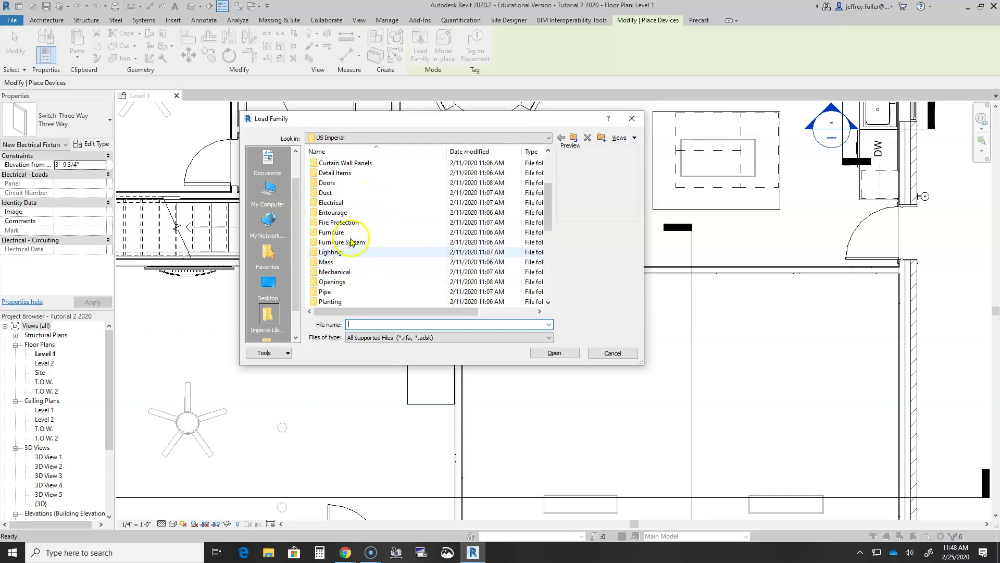
double_click(333, 202)
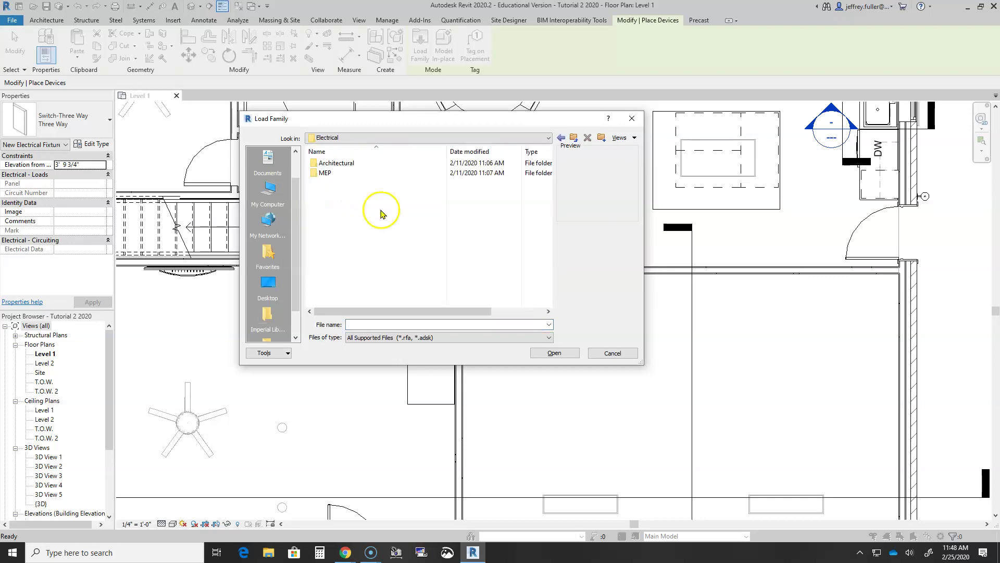
double_click(339, 163)
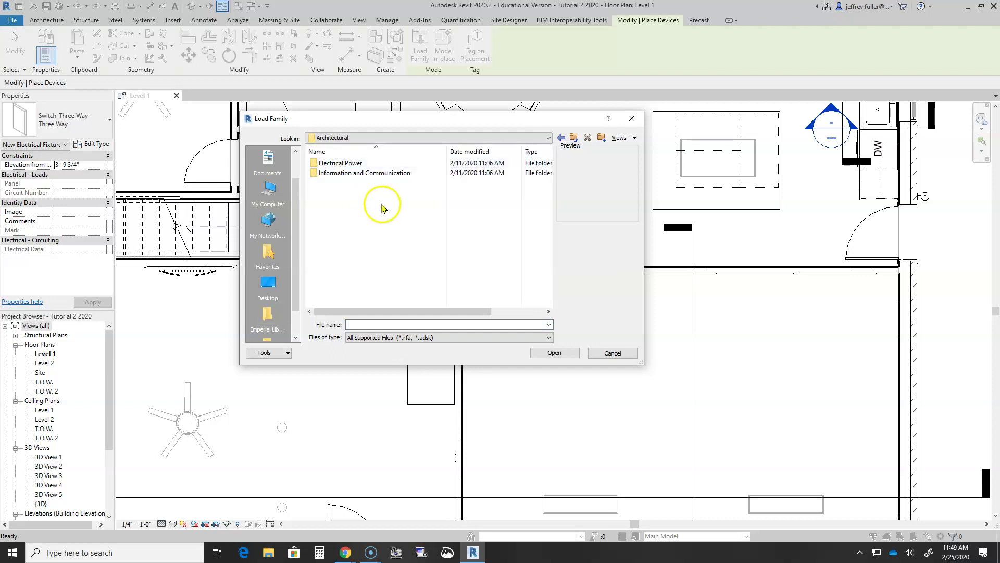
double_click(347, 164)
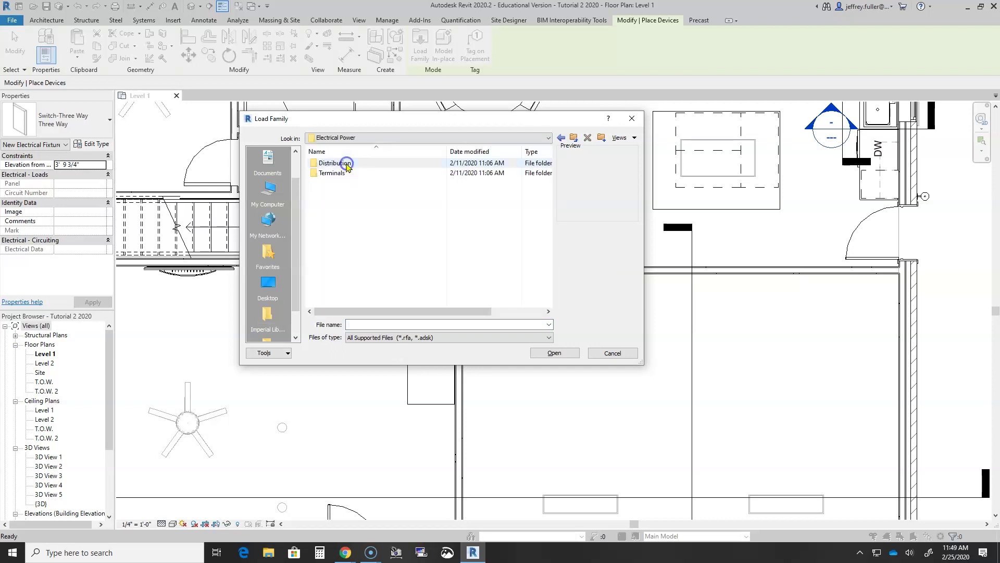
left_click(332, 179)
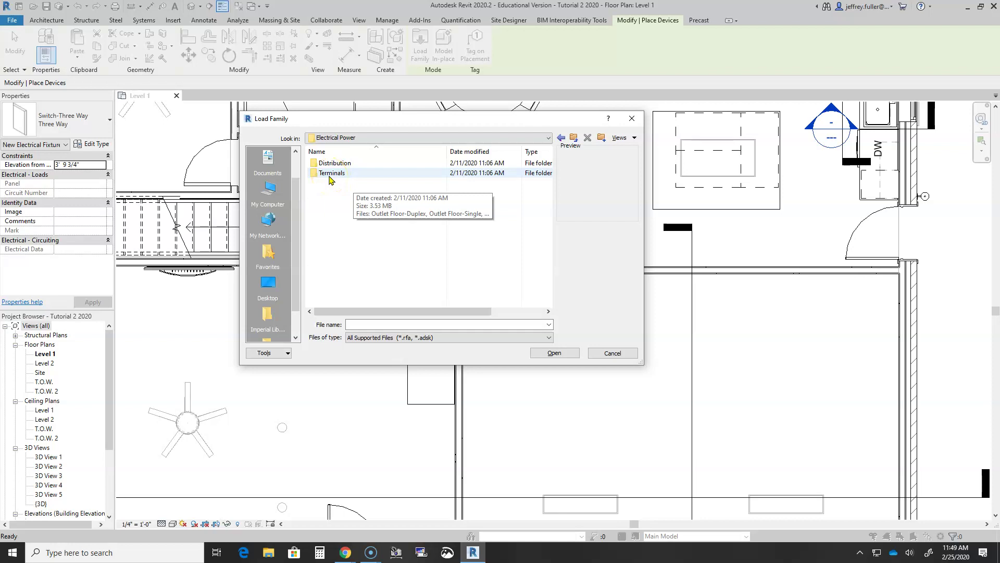
double_click(330, 174)
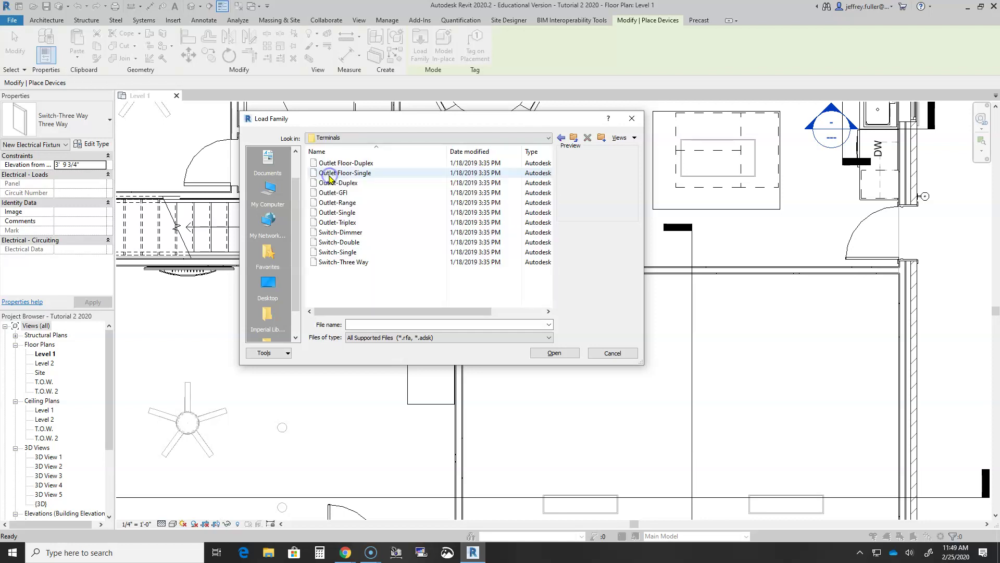
Load all outlet and switch families in the Terminals folder, from Outlet Floor-Duplex through Switch-Three Way
left_click(411, 255)
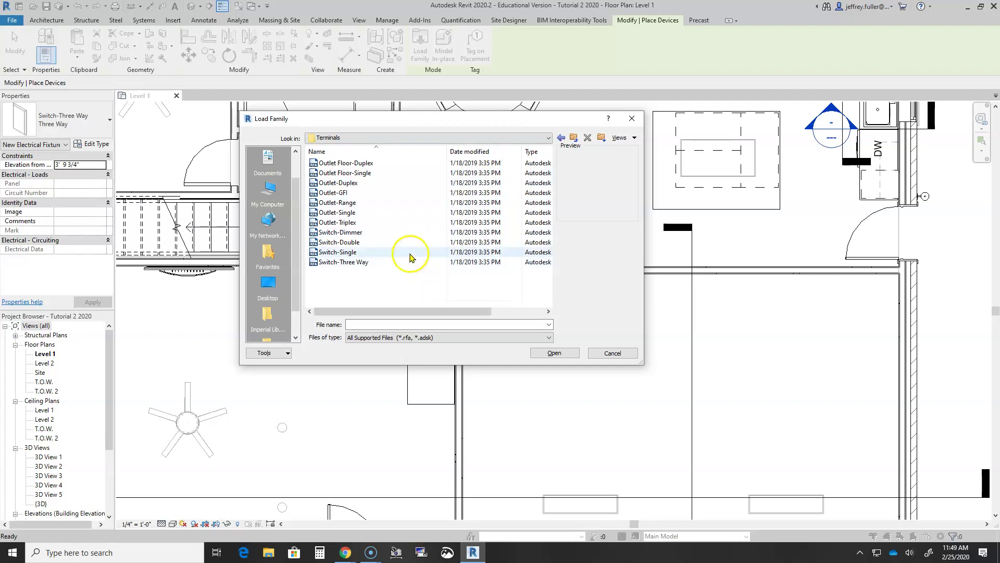
left_click(386, 163)
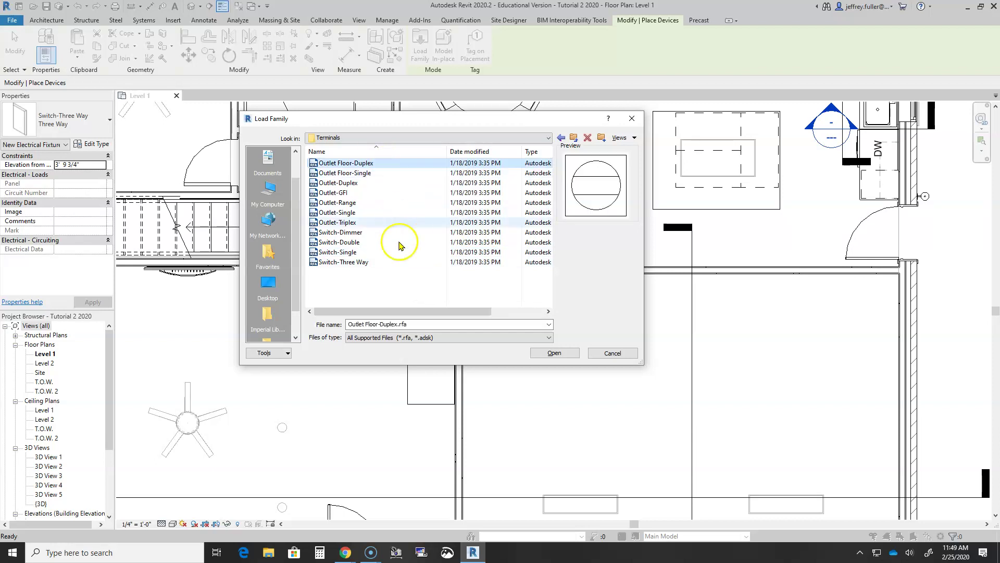
left_click(366, 263, "shift")
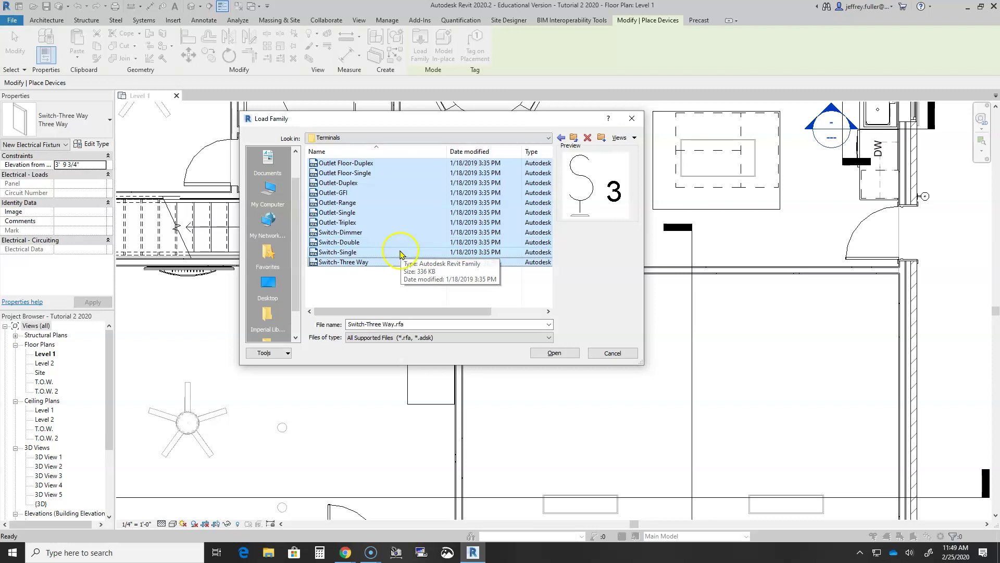
left_click(402, 241)
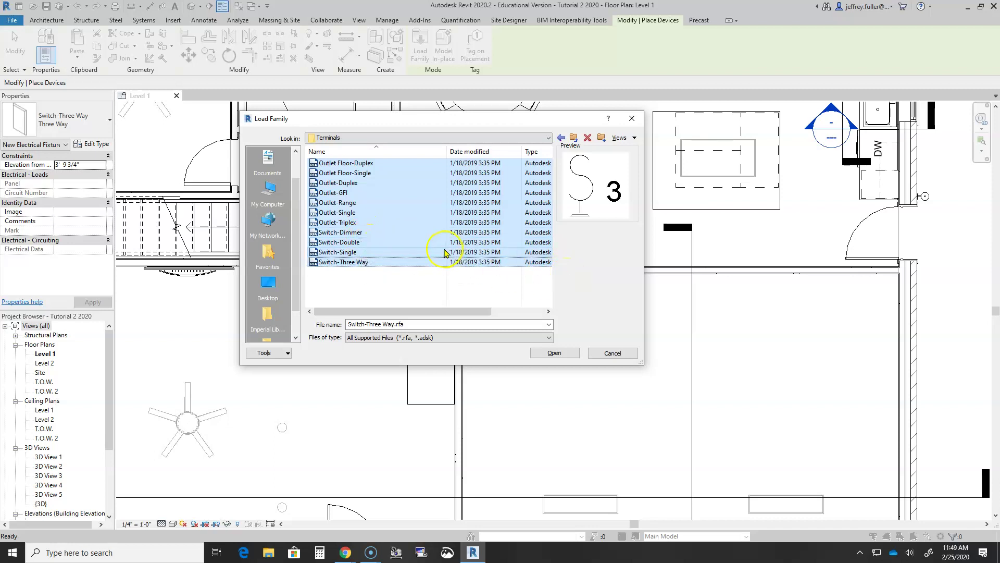
left_click(550, 356)
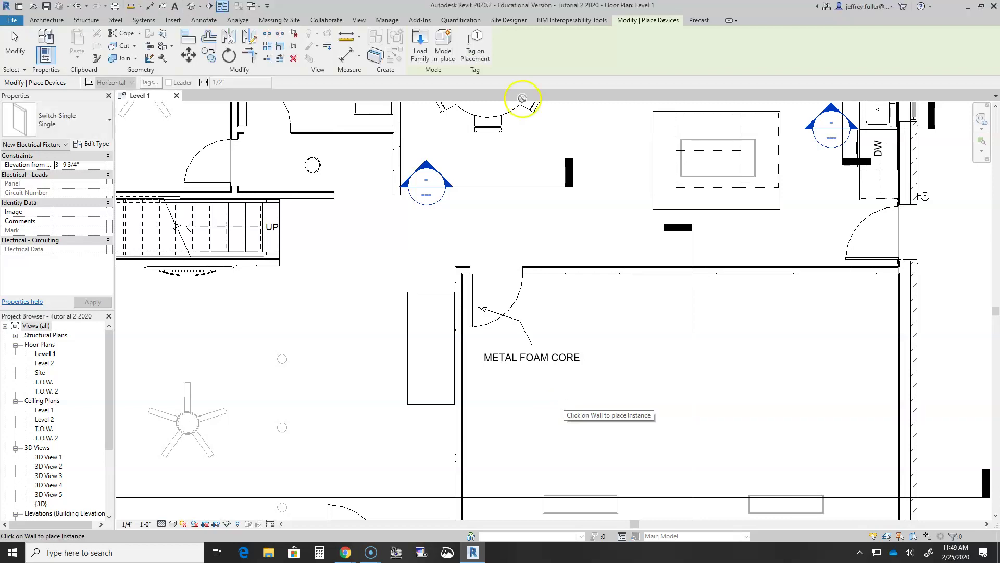
Place a Switch-Three Way on the wall beside the foot of the stairs, about 0'-3" from the wall's free end
left_click(70, 113)
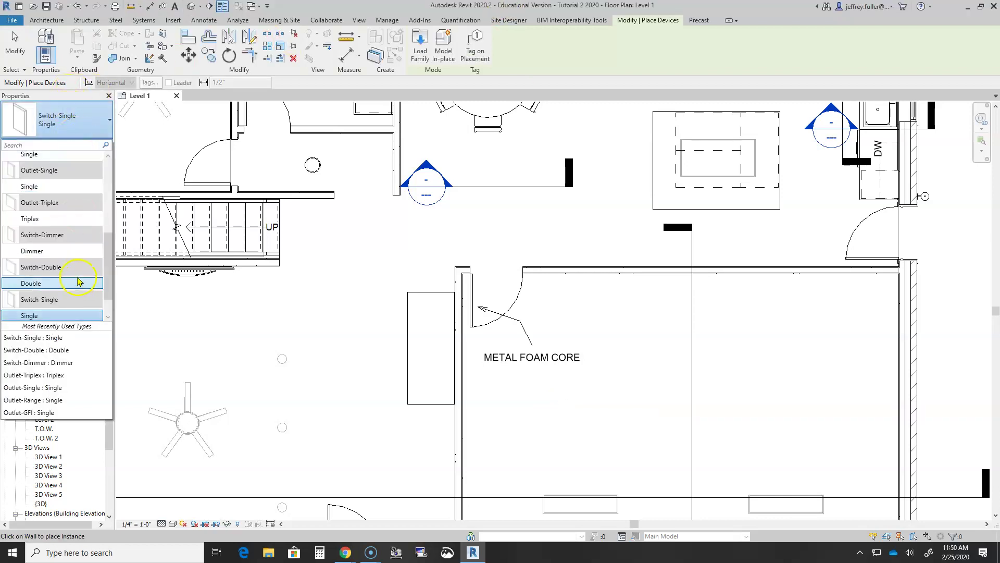
scroll(79, 261, "up", 3)
scroll(64, 177, "down", 4)
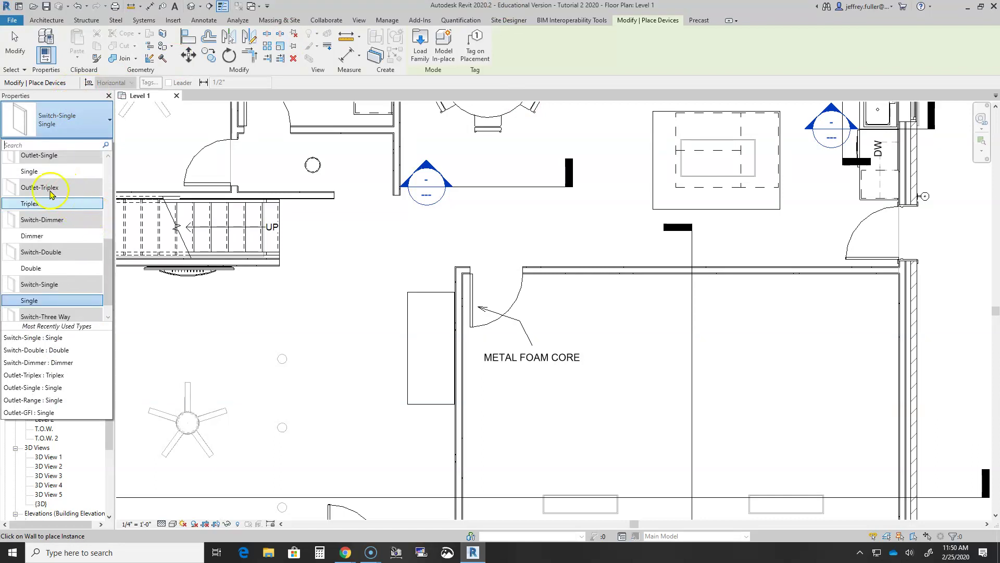
scroll(52, 197, "down", 1)
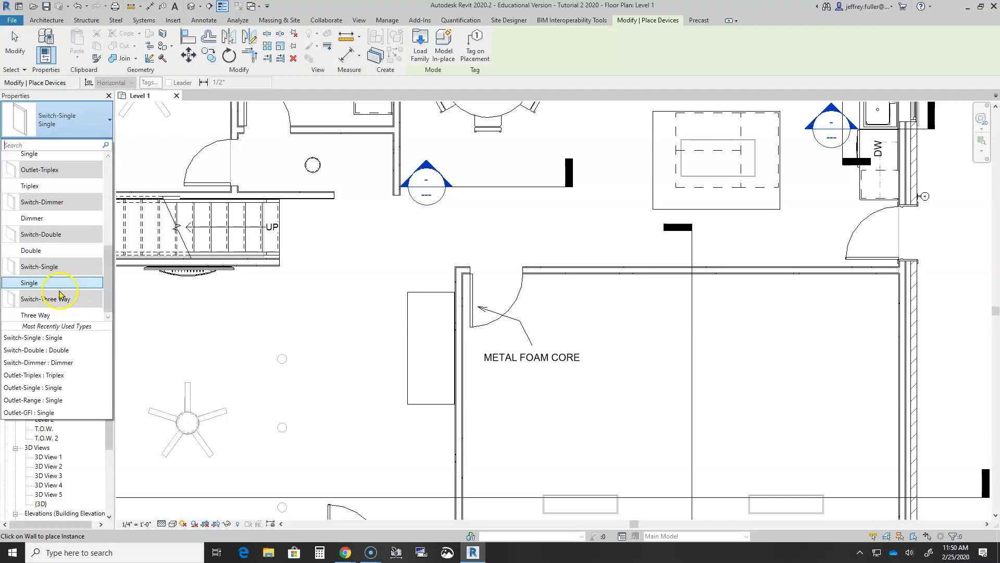
left_click(44, 314)
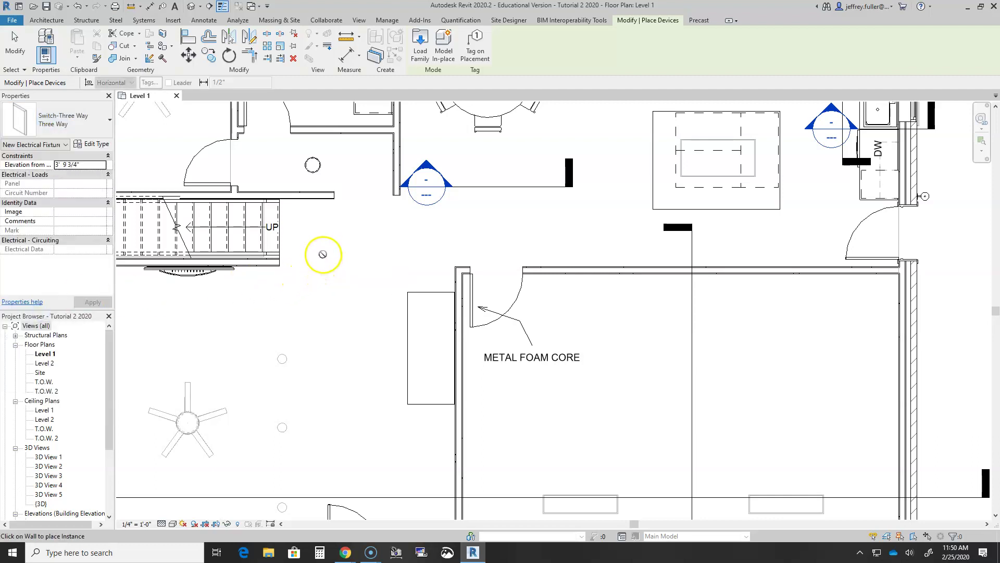
scroll(322, 254, "up", 1)
middle_click_drag(323, 255, 326, 305)
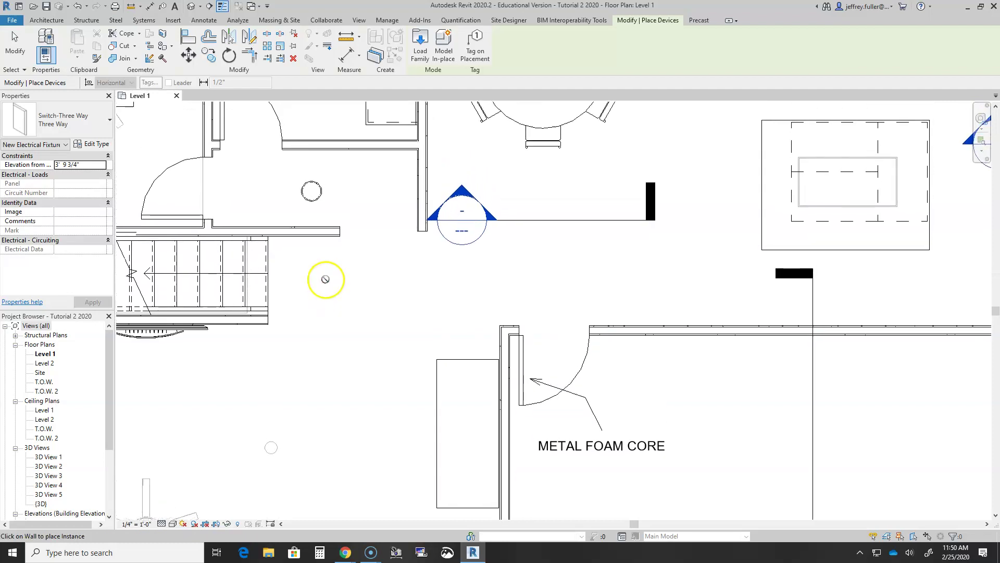
scroll(323, 285, "up", 1)
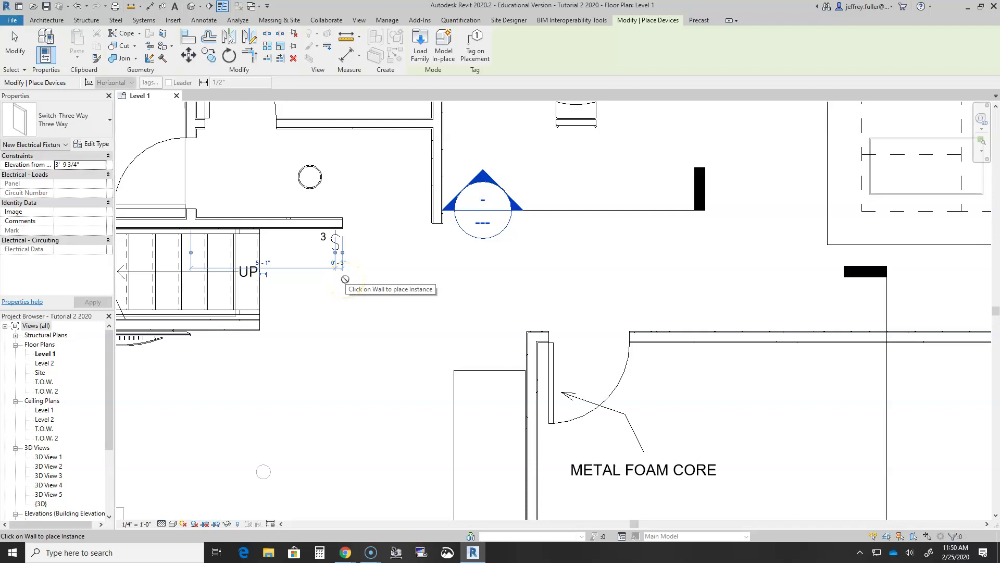
Place a second three-way switch beside the first on the stair wall, about 1'-0" from the wall's free end
scroll(302, 359, "down", 1)
middle_click_drag(303, 360, 319, 271)
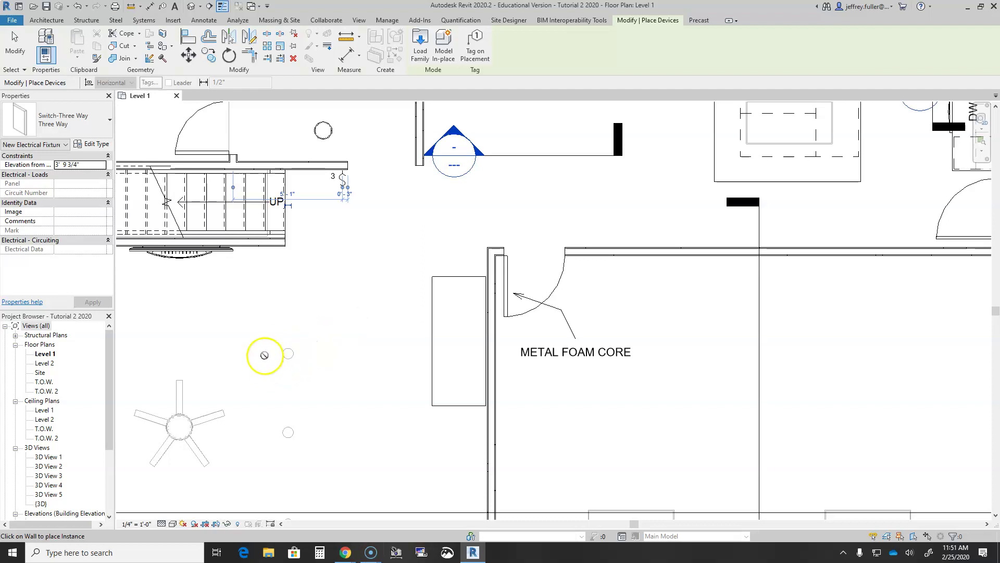
scroll(330, 240, "up", 2)
scroll(330, 239, "down", 4)
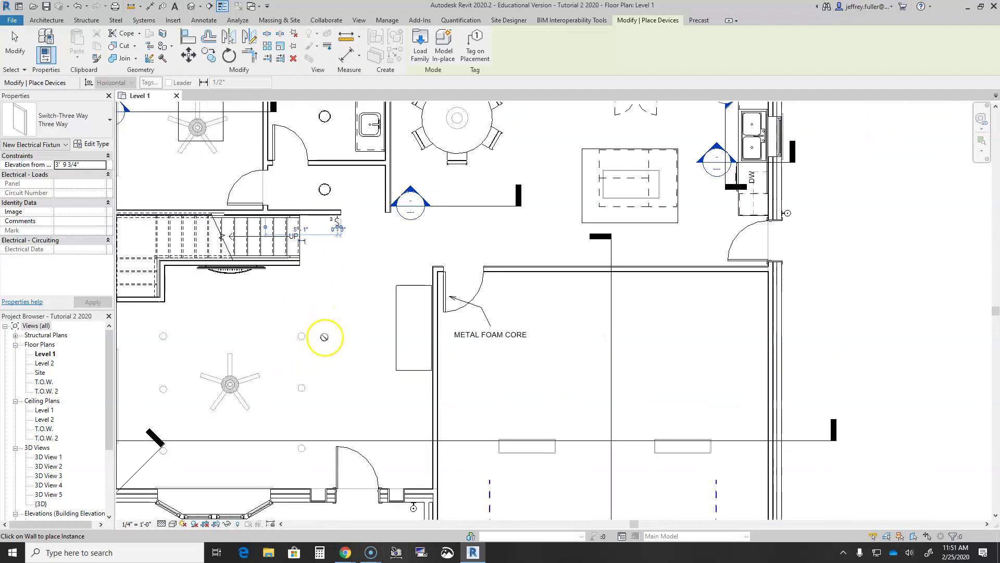
left_click(377, 273)
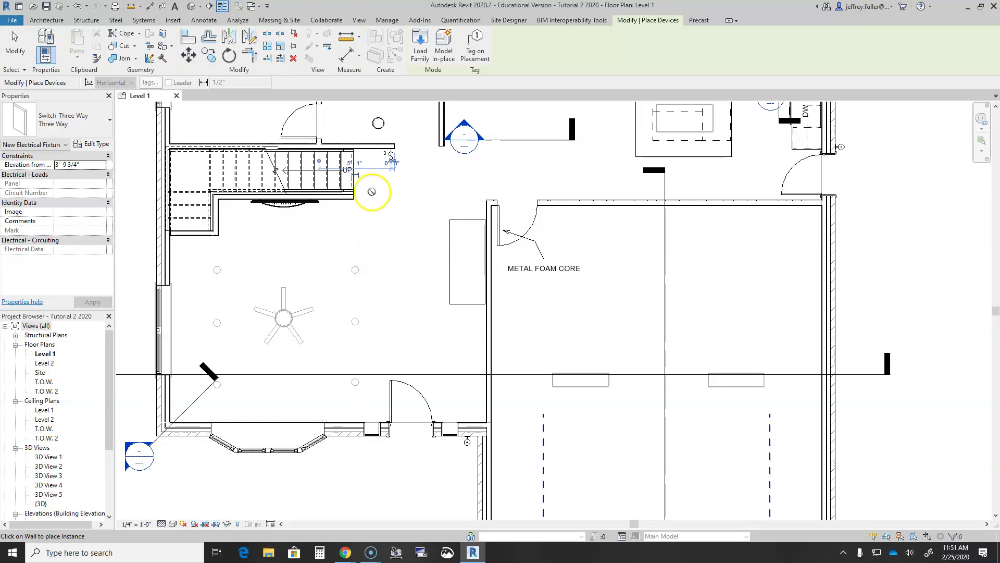
scroll(377, 193, "up", 2)
middle_click_drag(378, 194, 390, 309)
scroll(392, 263, "up", 4)
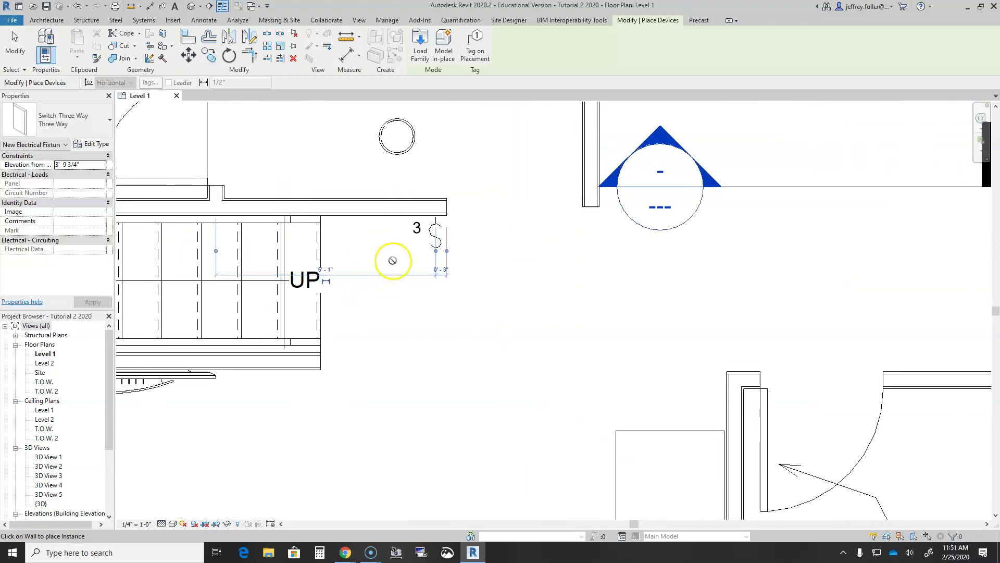
left_click(403, 215)
left_click(415, 318)
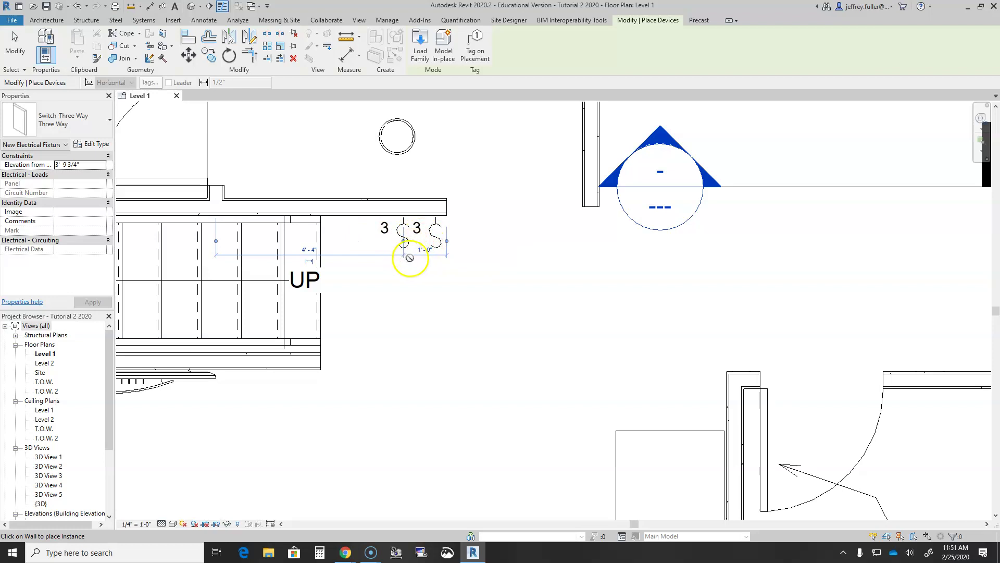
Add a third three-way switch to the row on the stair wall, about 1'-9" from the wall's free end
scroll(401, 257, "down", 1)
scroll(402, 275, "down", 2)
middle_click_drag(364, 267, 412, 276)
scroll(407, 277, "down", 2)
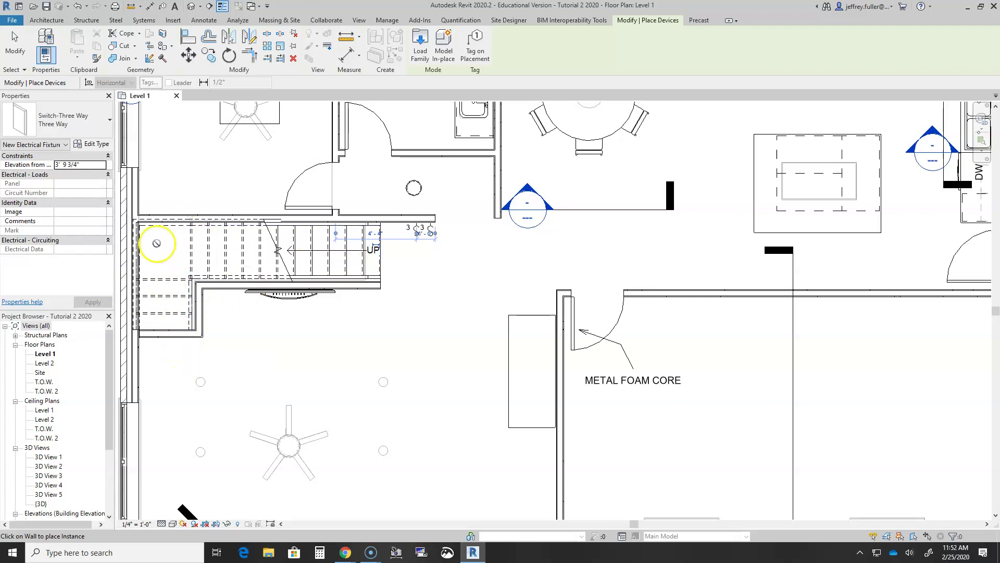
scroll(440, 245, "up", 2)
middle_click_drag(438, 242, 394, 319)
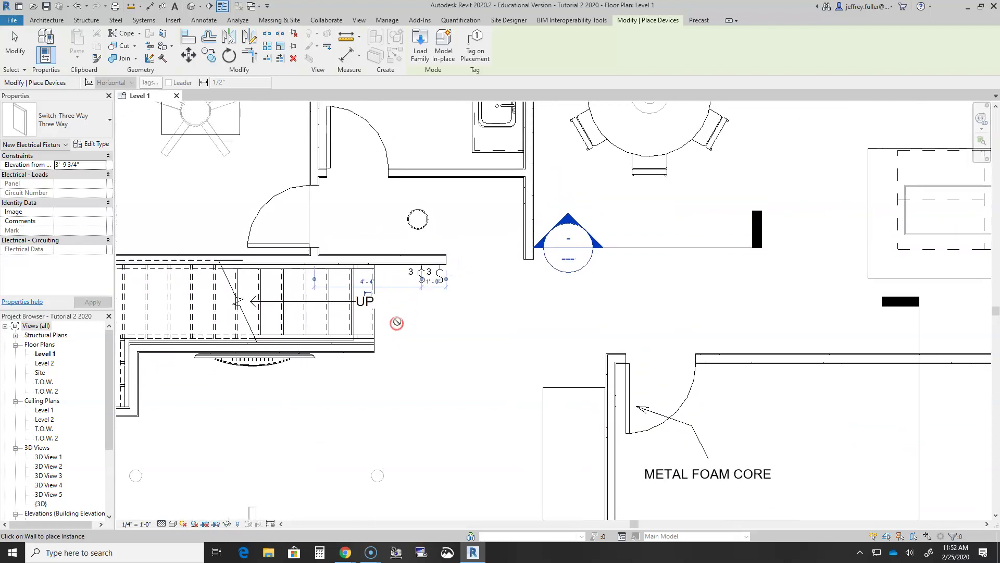
scroll(394, 304, "up", 2)
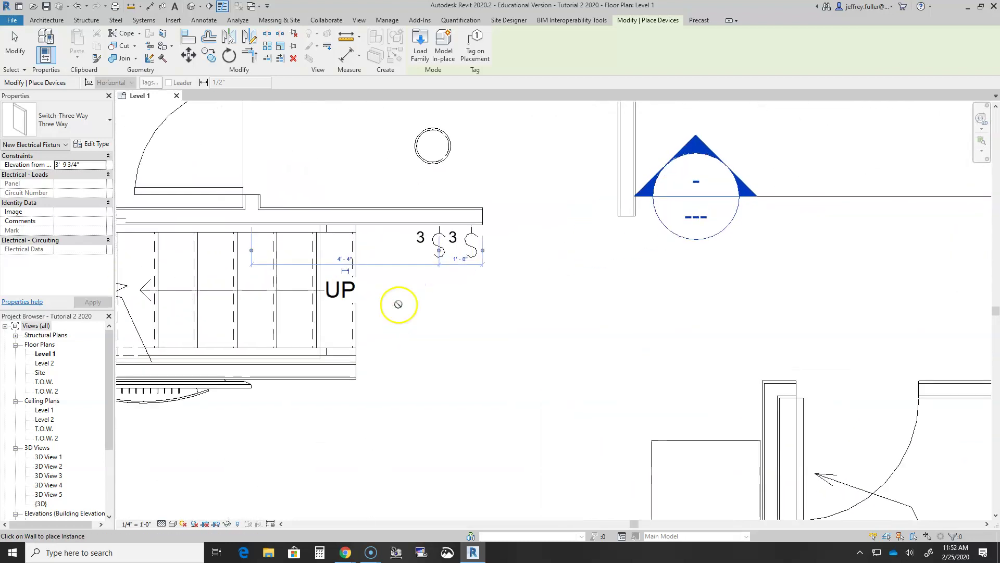
left_click(407, 227)
scroll(409, 335, "down", 4)
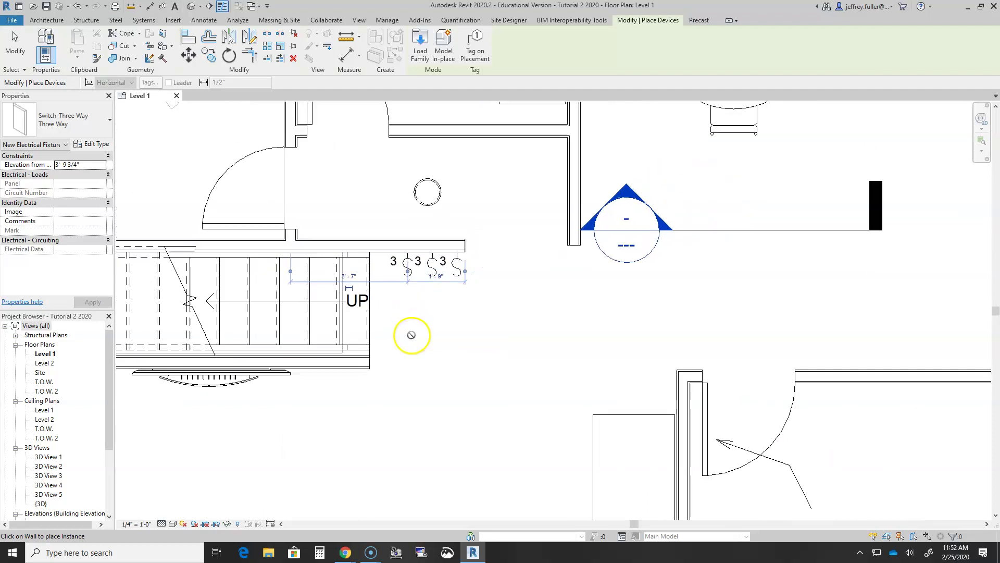
Examine the living room, hall, dining and kitchen layout in relation to the three-way switches by the stairs
middle_click_drag(425, 358, 385, 252)
scroll(400, 314, "down", 1)
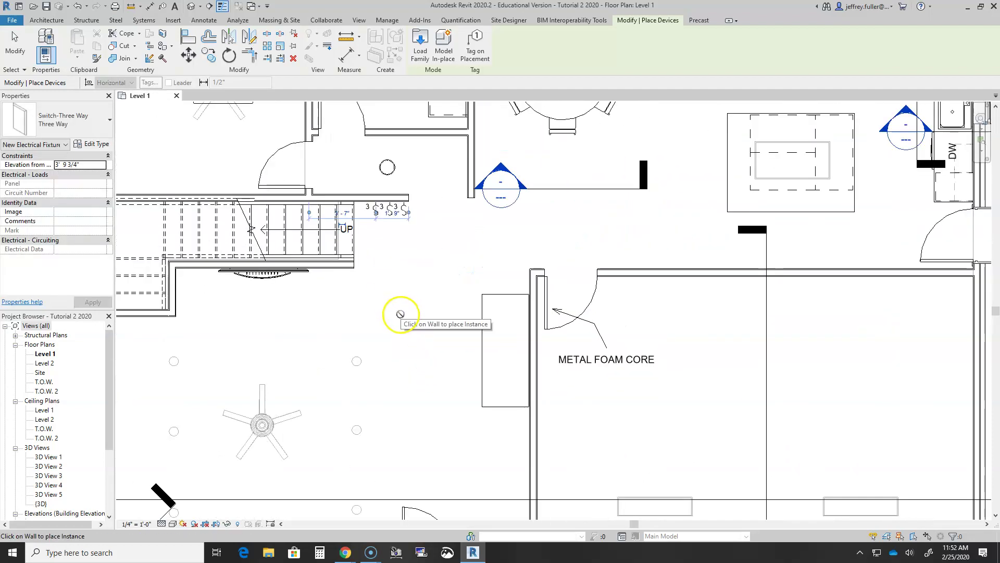
middle_click_drag(400, 315, 400, 266)
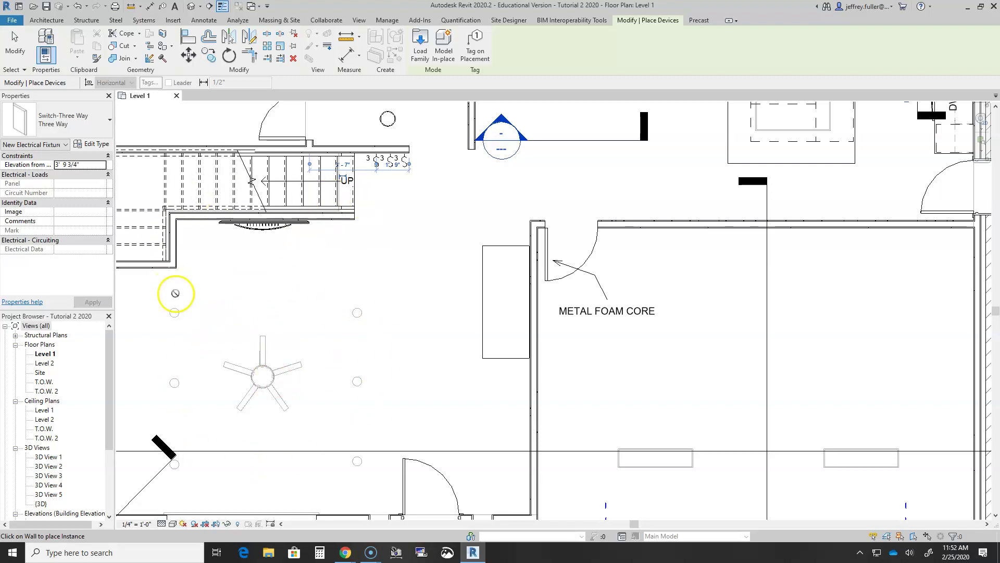
scroll(198, 313, "down", 2)
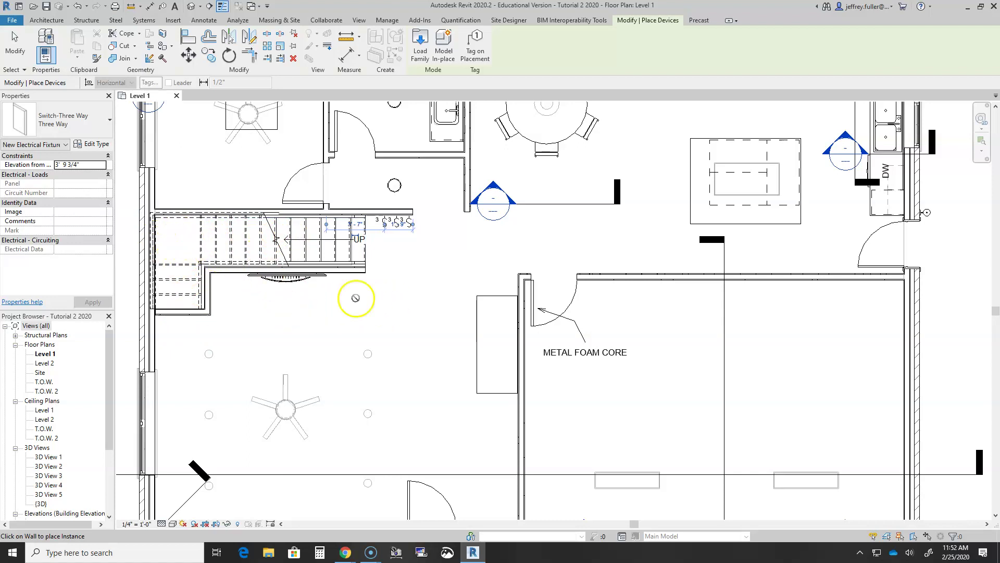
scroll(391, 308, "up", 2)
scroll(367, 316, "up", 3)
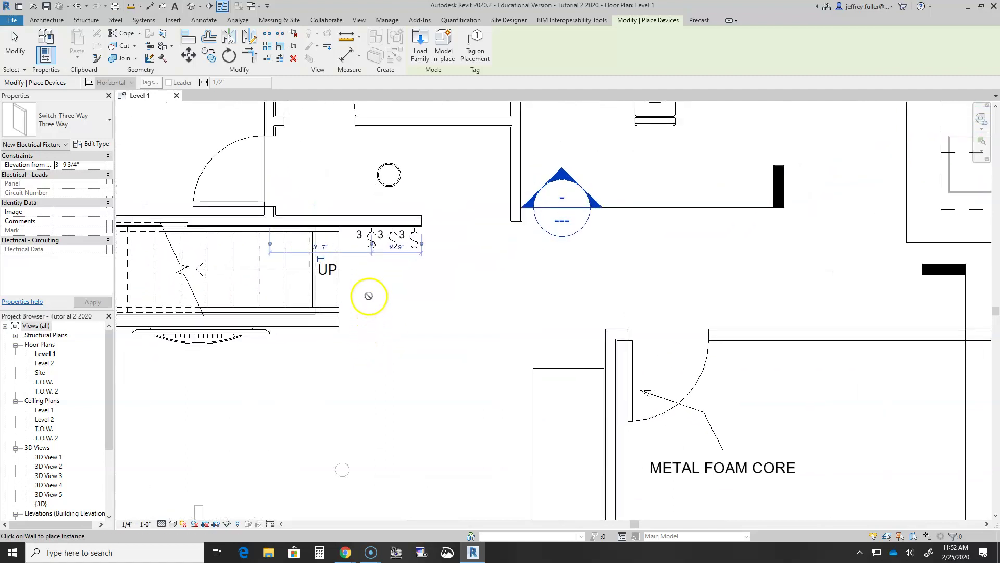
scroll(387, 333, "down", 1)
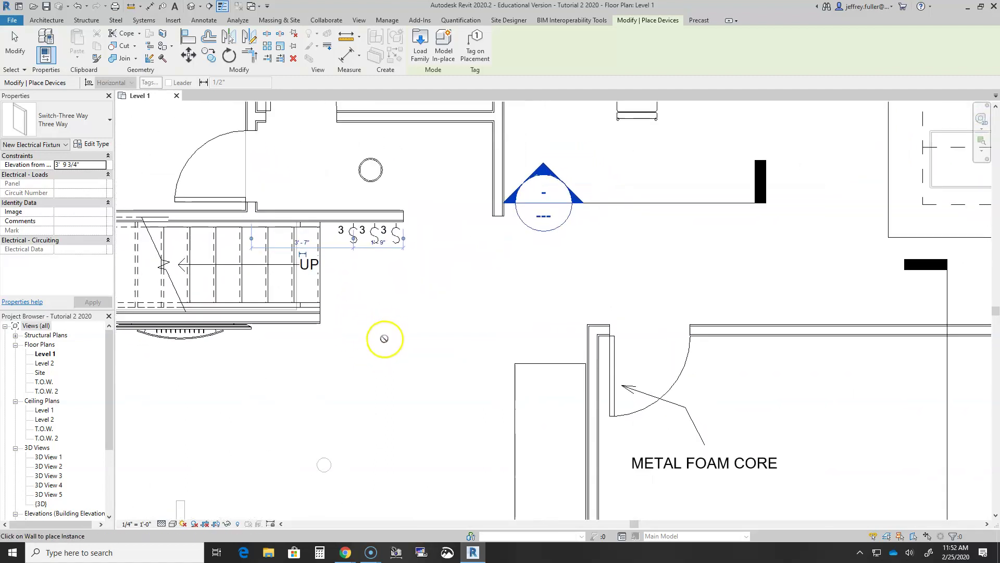
scroll(401, 335, "down", 1)
scroll(400, 333, "down", 2)
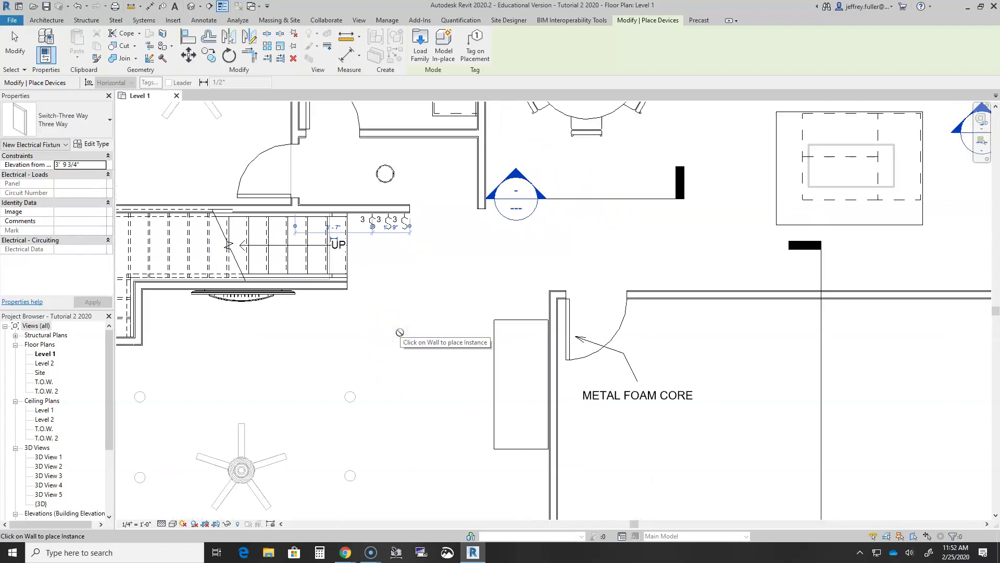
scroll(429, 375, "down", 1)
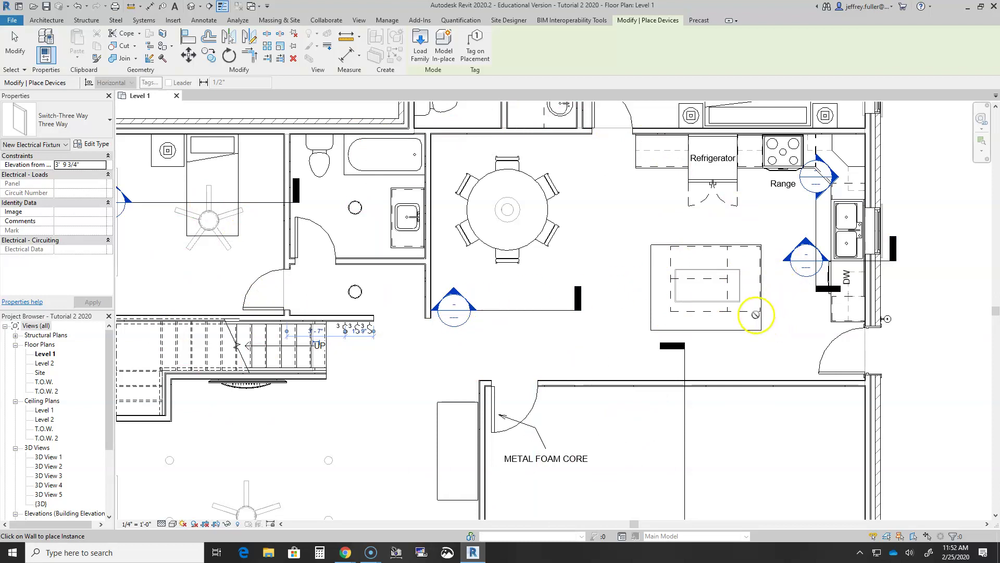
scroll(667, 343, "down", 1)
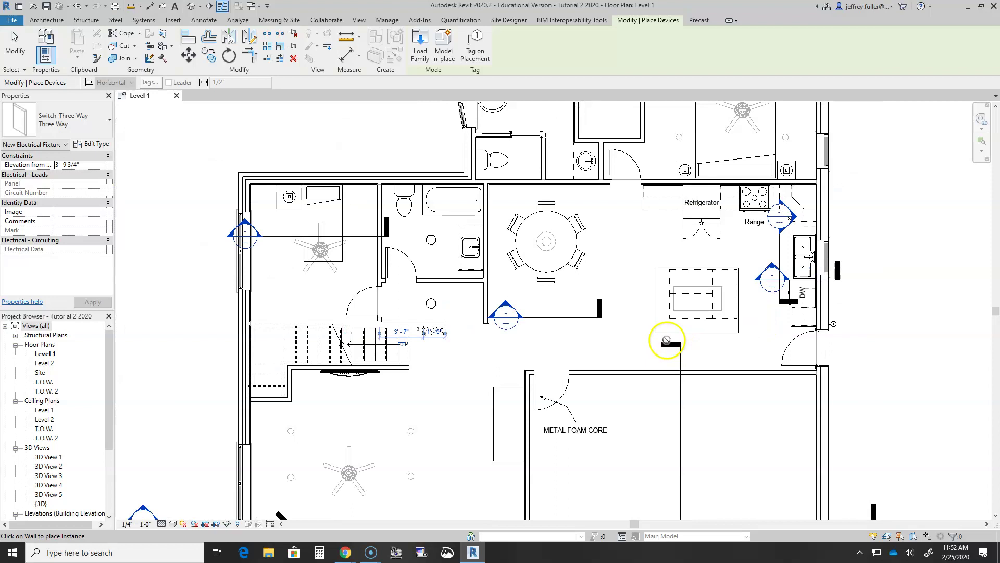
scroll(440, 341, "up", 2)
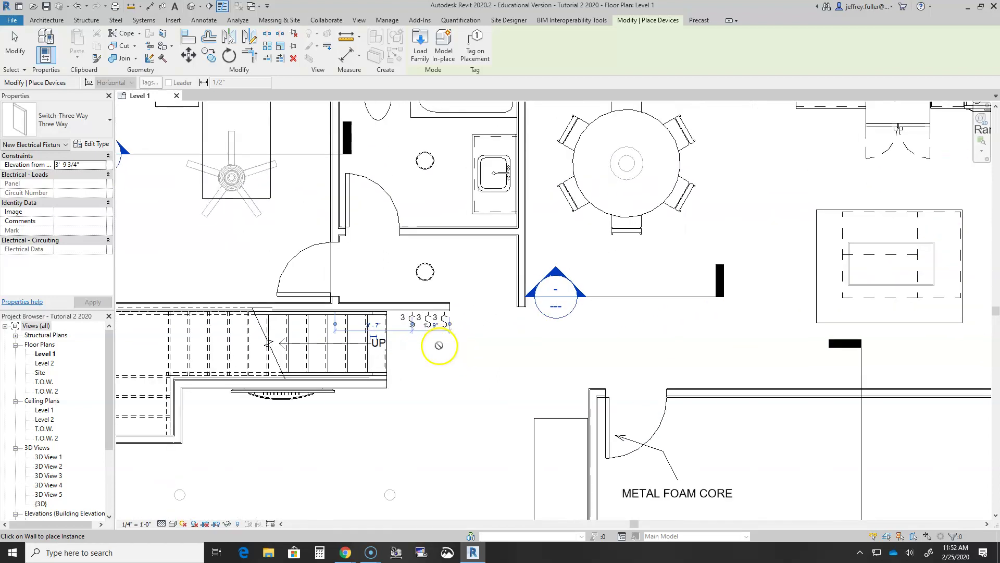
scroll(525, 347, "down", 3)
scroll(587, 373, "up", 1)
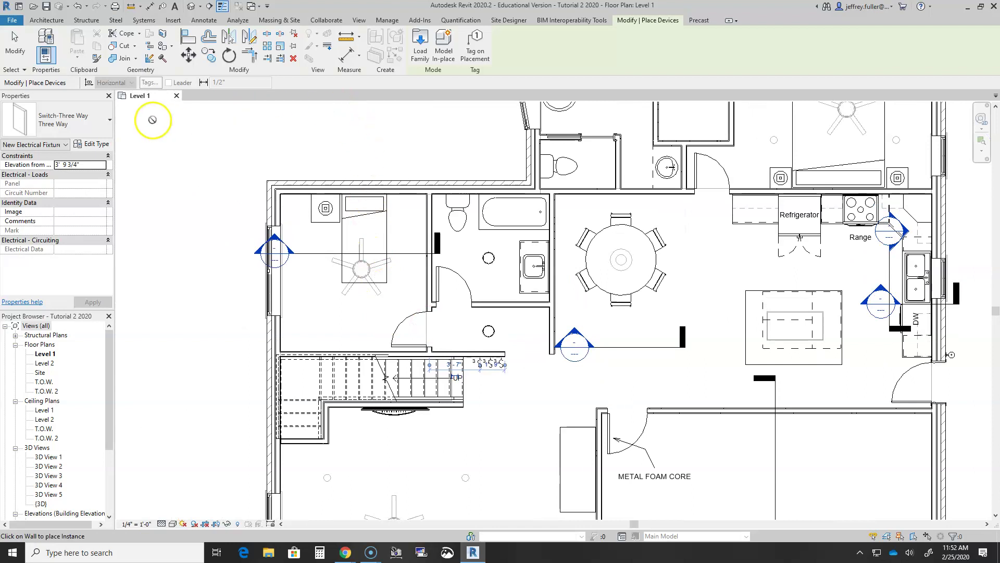
left_click(103, 128)
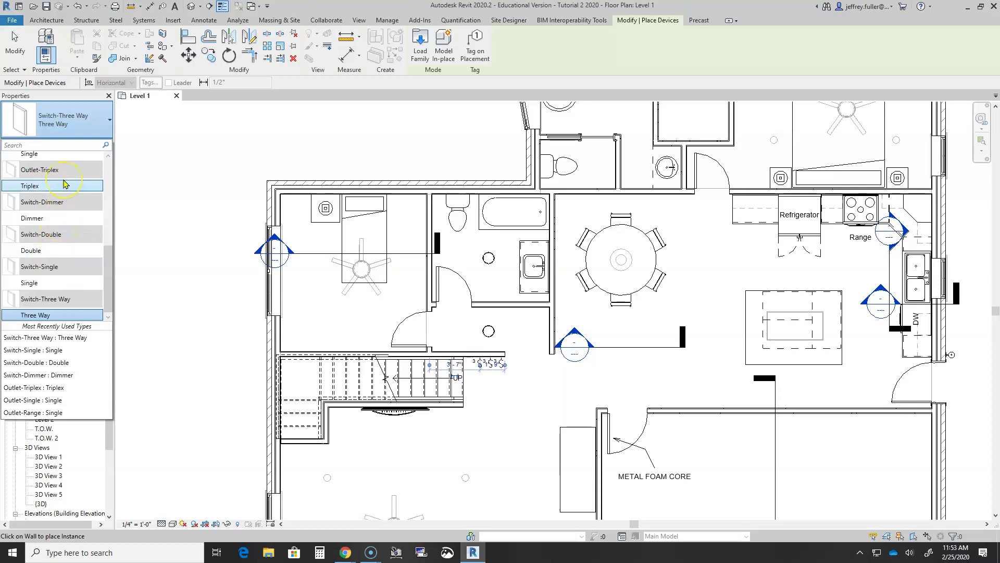
scroll(66, 223, "up", 2)
scroll(69, 235, "down", 2)
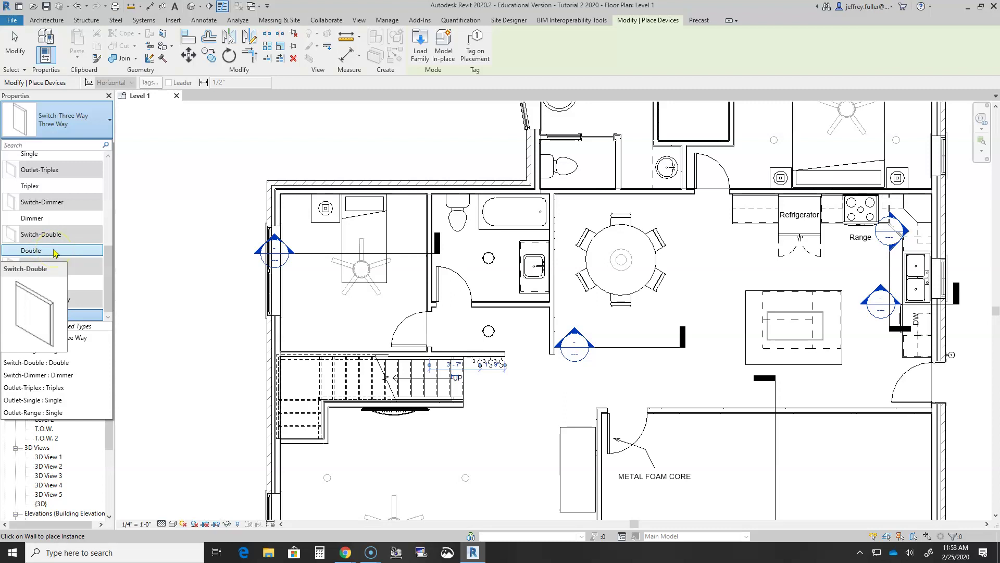
left_click(54, 251)
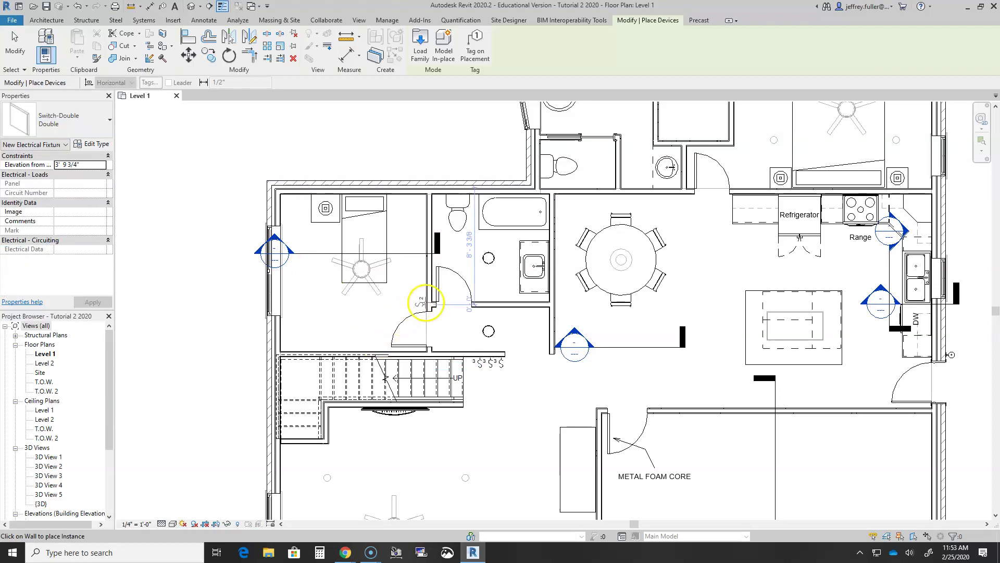
scroll(426, 301, "up", 3)
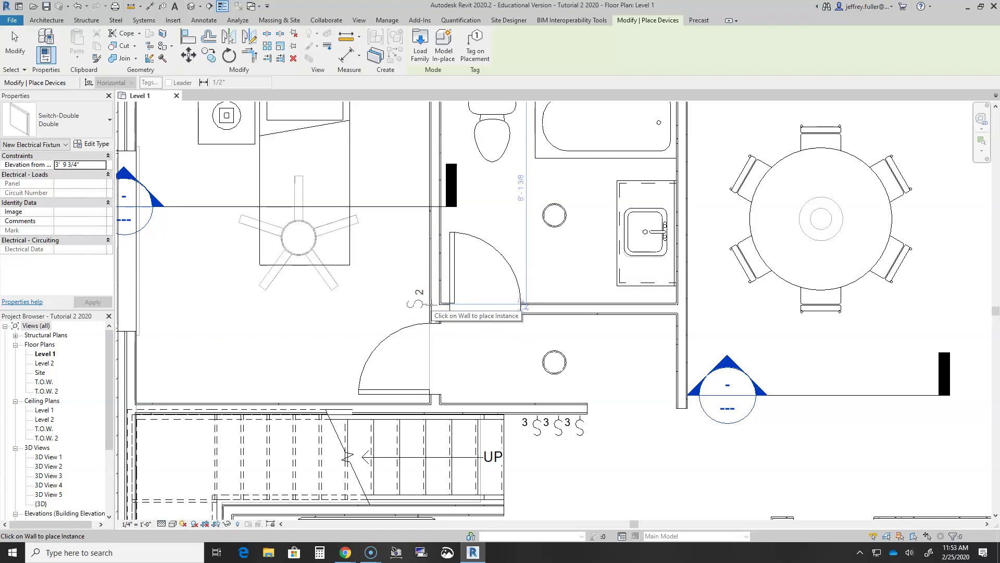
Place a Switch-Single on the bedroom side of the wall next to its door, about 1'-8" from the door's centre
left_click(99, 120)
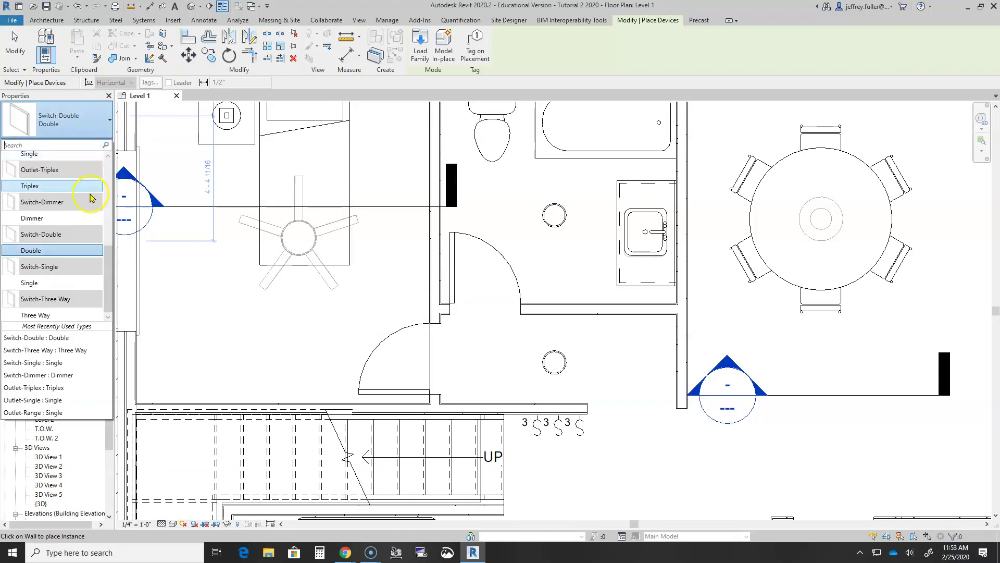
left_click(33, 283)
scroll(371, 328, "up", 2)
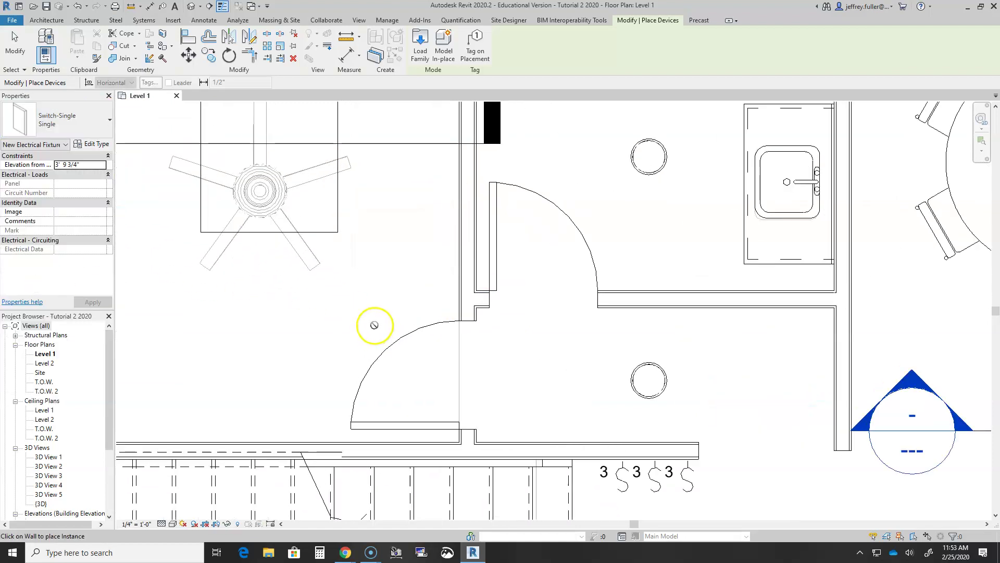
middle_click_drag(375, 328, 226, 329)
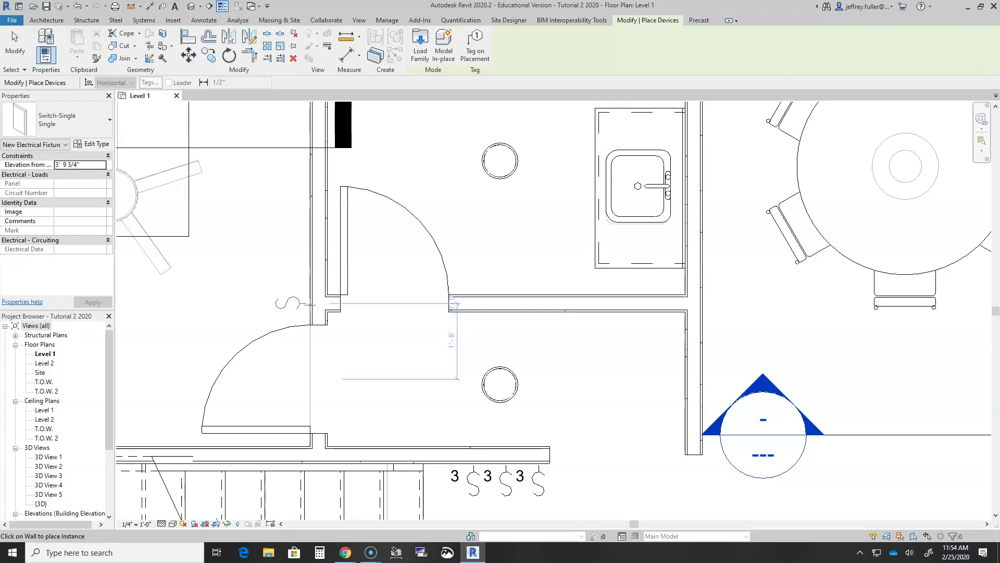
scroll(310, 305, "up", 2)
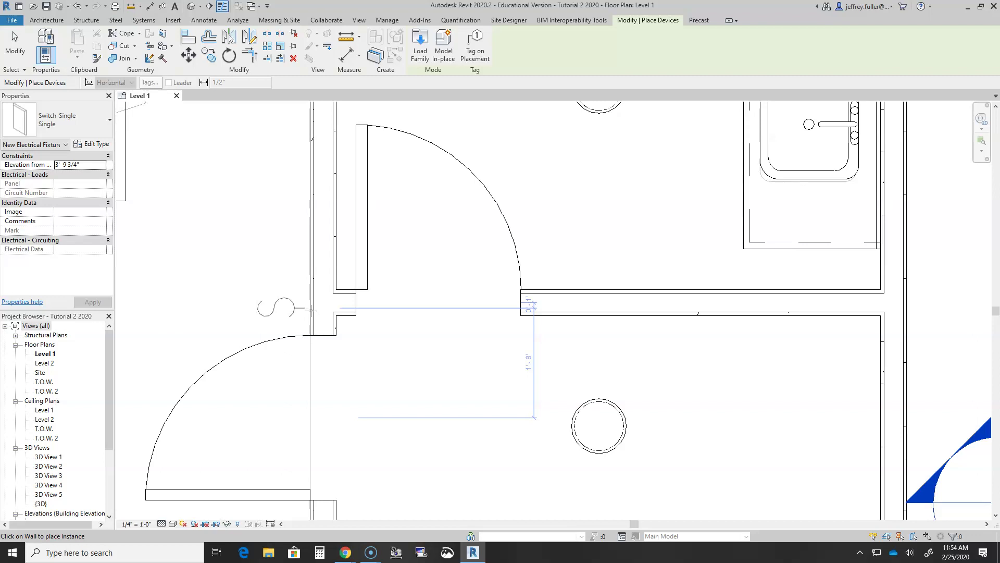
scroll(359, 362, "down", 3)
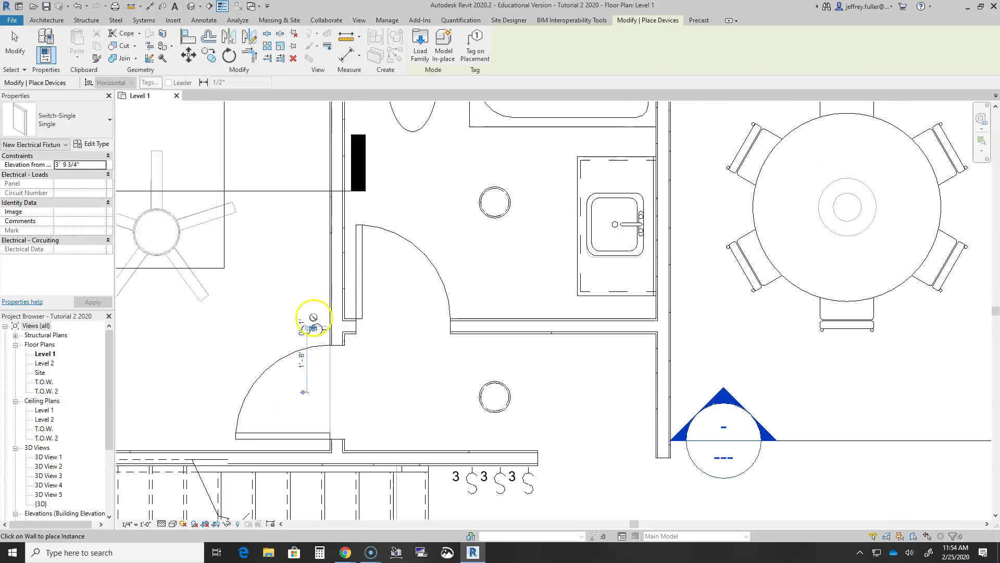
Place a second Switch-Single beside the first on the bedroom wall, about 0'-4" from the centreline of the bathroom–hall wall
scroll(302, 307, "up", 1)
scroll(302, 309, "up", 1)
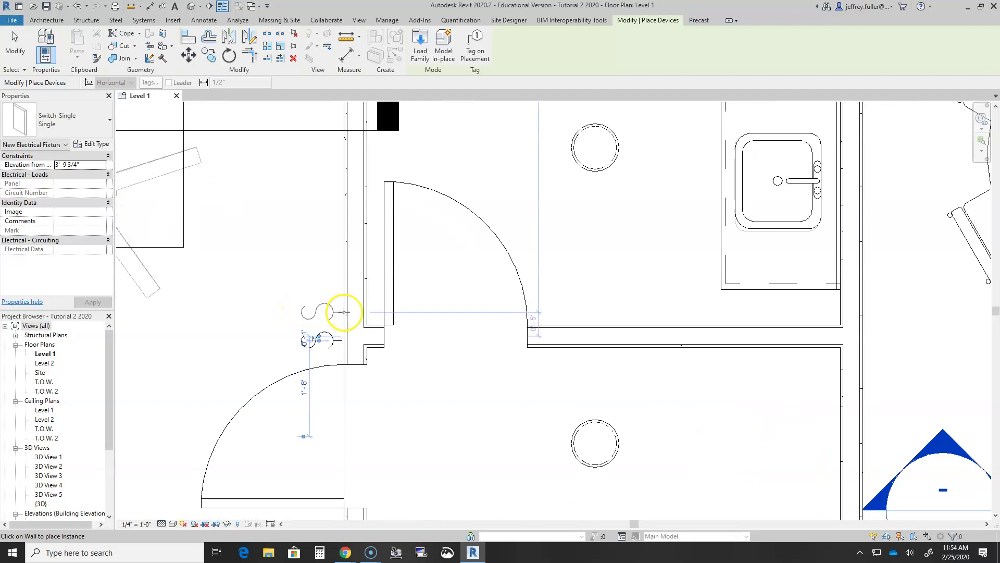
left_click(341, 316)
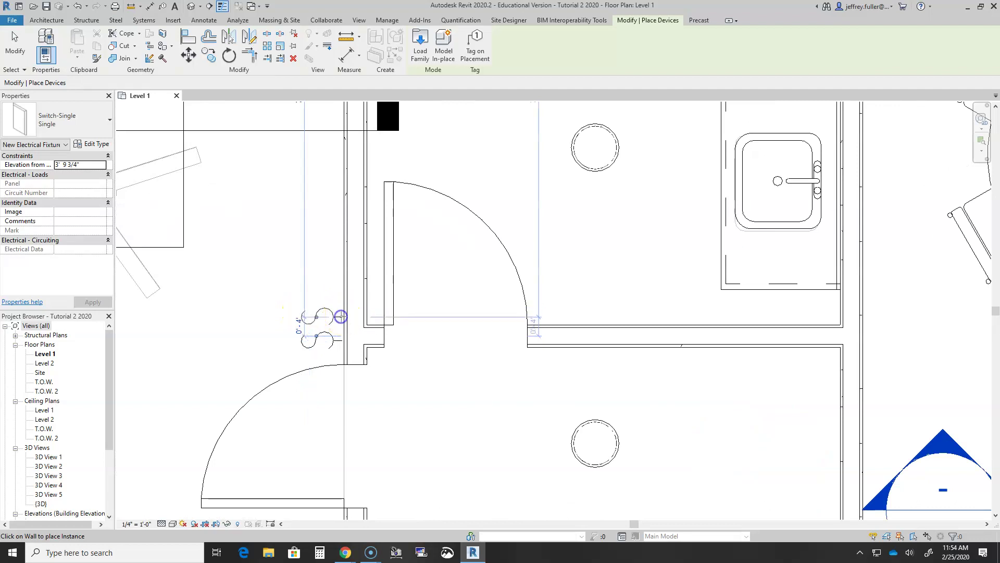
scroll(489, 412, "down", 3)
scroll(470, 401, "up", 2)
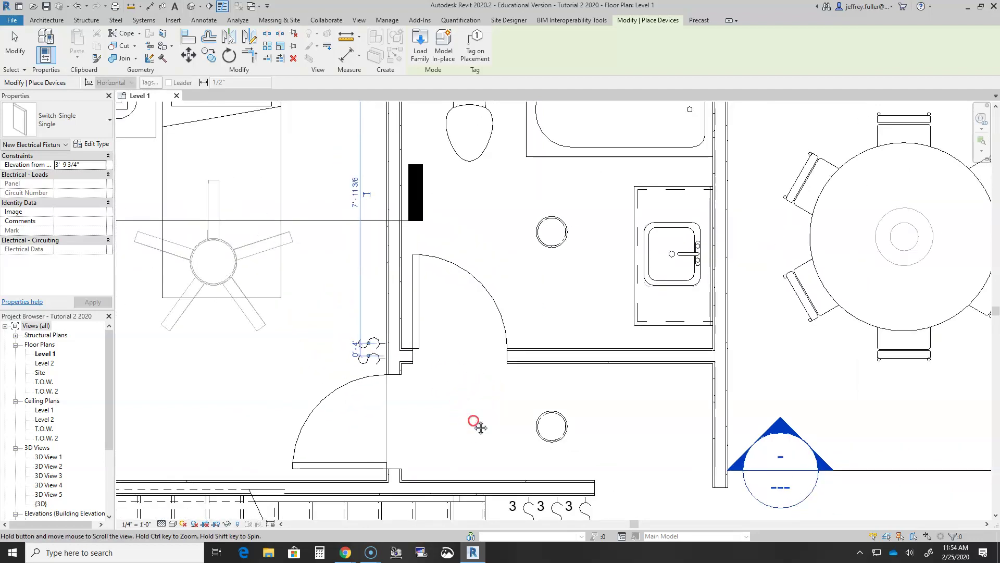
middle_click_drag(473, 420, 443, 375)
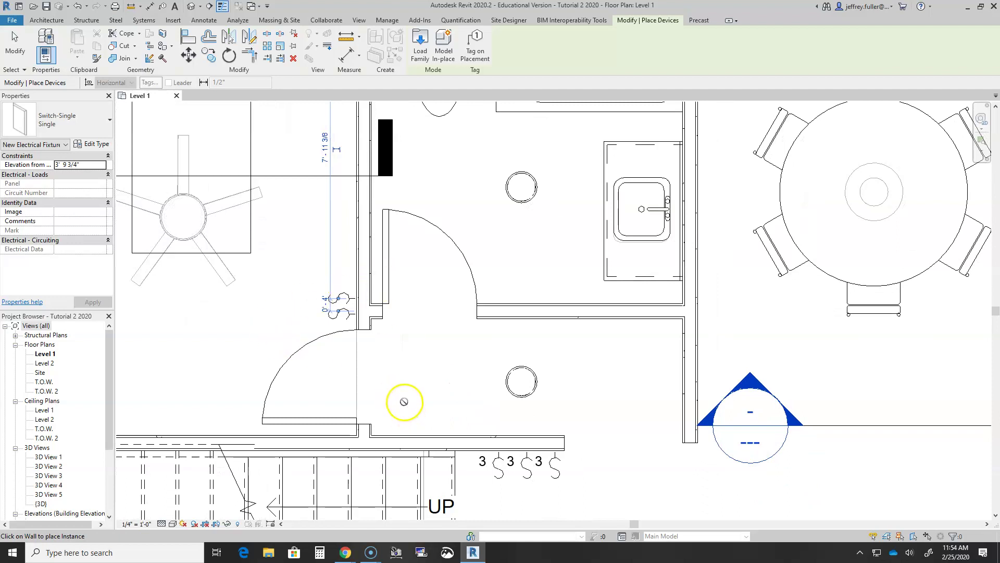
scroll(404, 400, "down", 3)
middle_click_drag(446, 402, 455, 355)
middle_click_drag(470, 389, 472, 305)
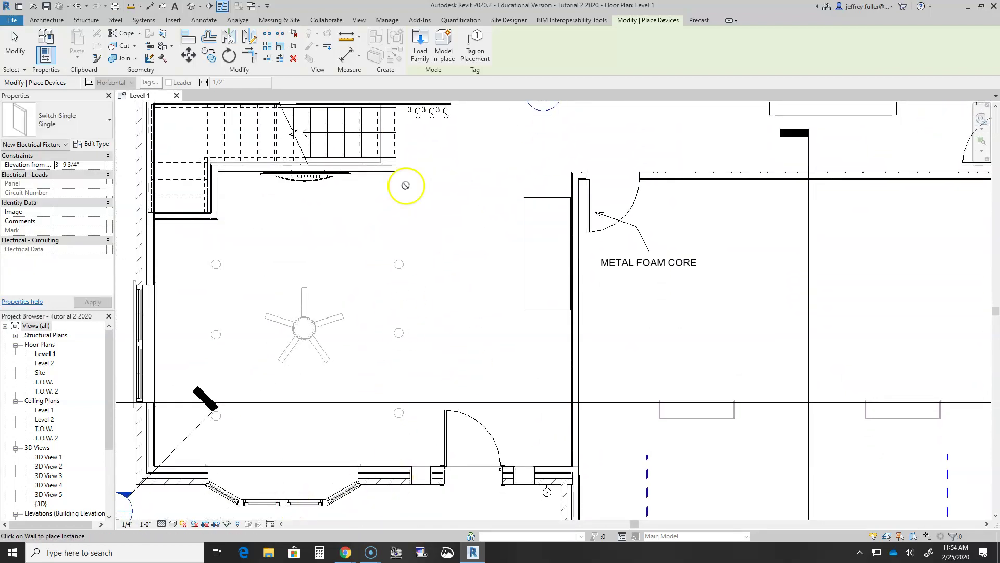
middle_click_drag(454, 228, 449, 266)
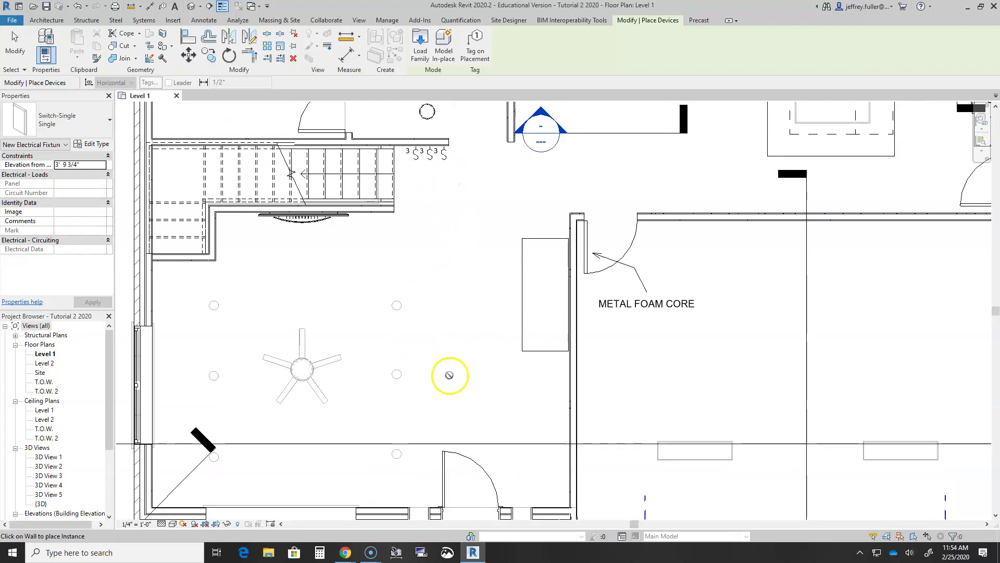
left_click(75, 117)
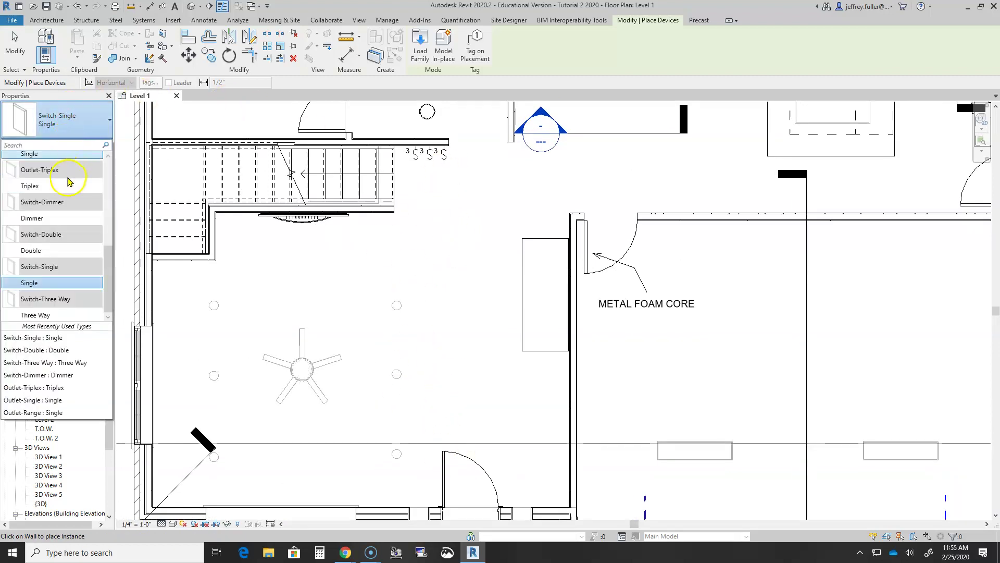
left_click(46, 315)
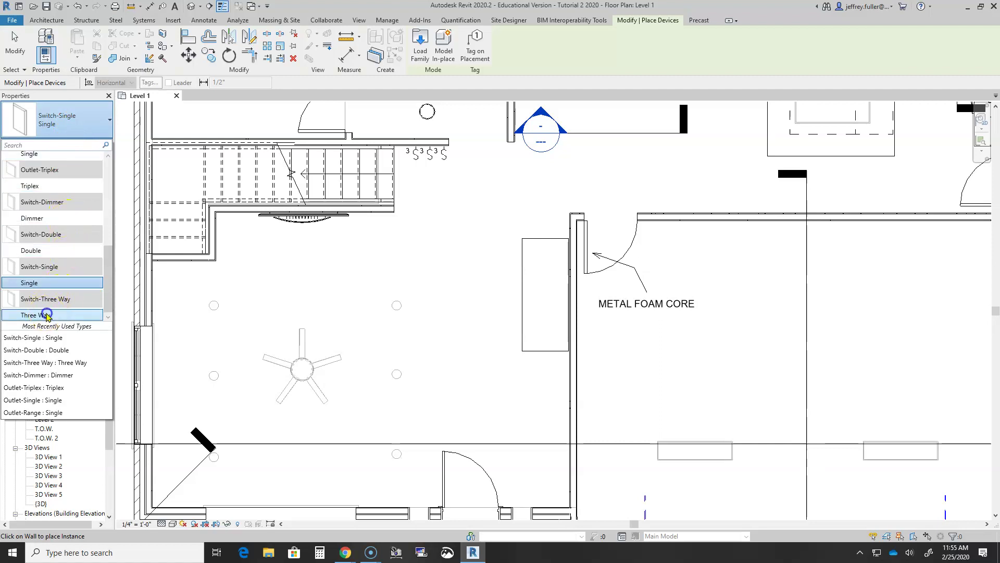
middle_click_drag(424, 424, 380, 263)
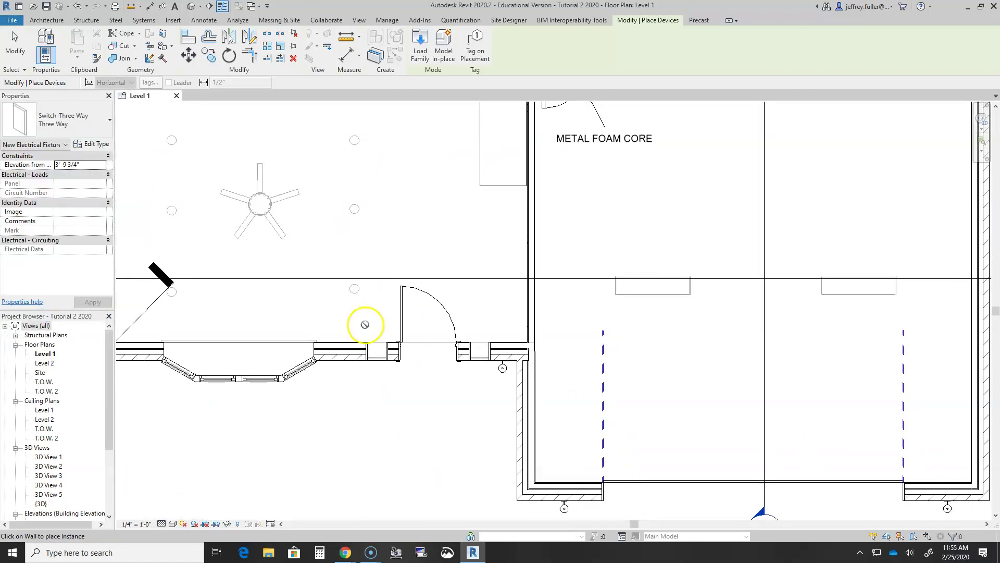
scroll(364, 325, "up", 3)
middle_click_drag(382, 324, 313, 301)
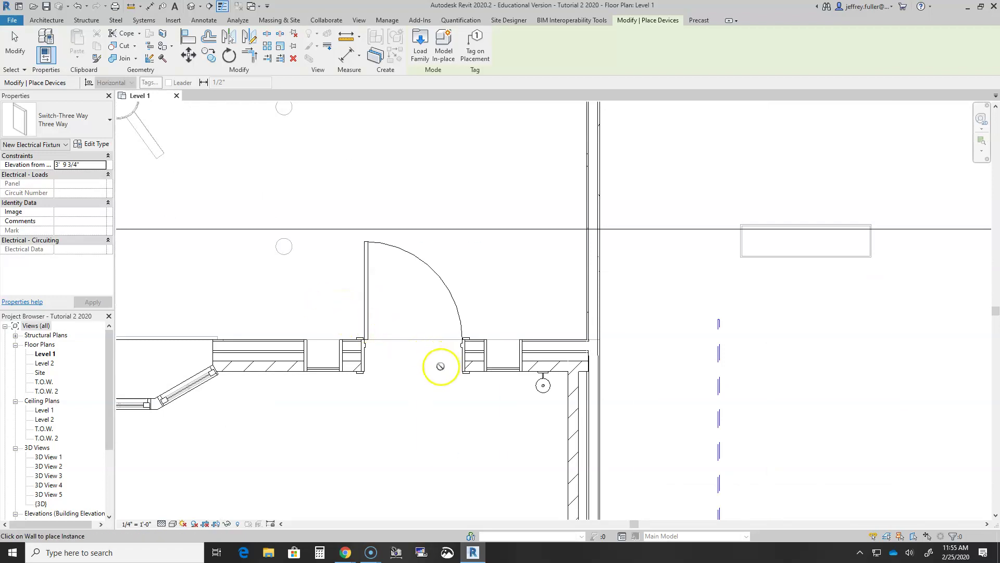
key("Escape")
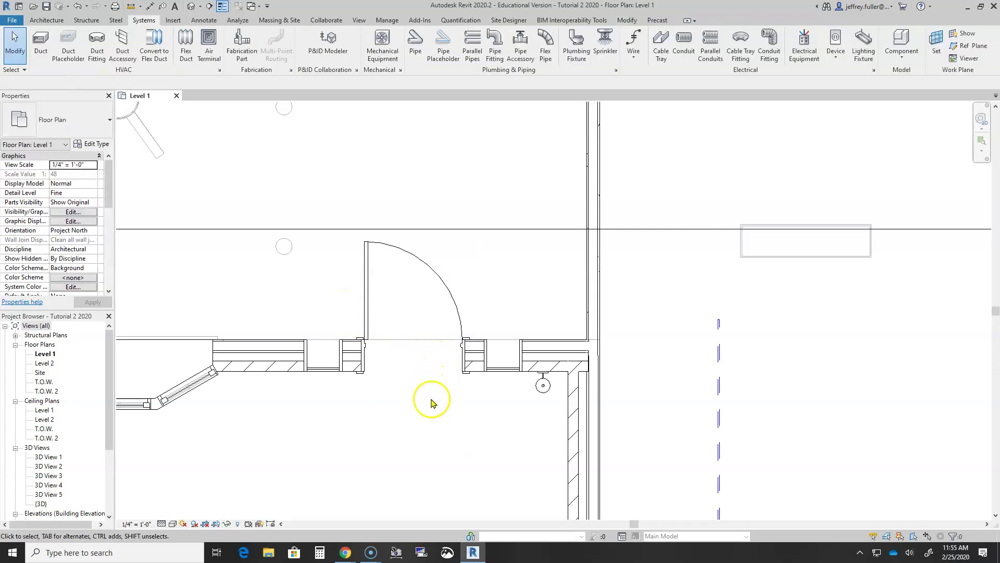
Flip the hand of the living room's exterior entry door so it hinges on the side nearest the garage
left_click(426, 373)
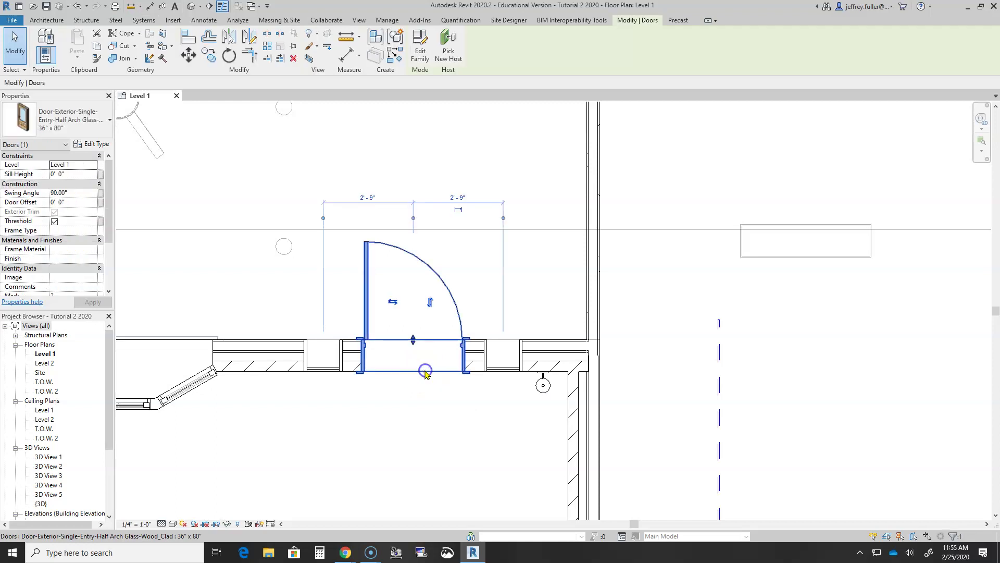
left_click(405, 312)
scroll(424, 402, "down", 3)
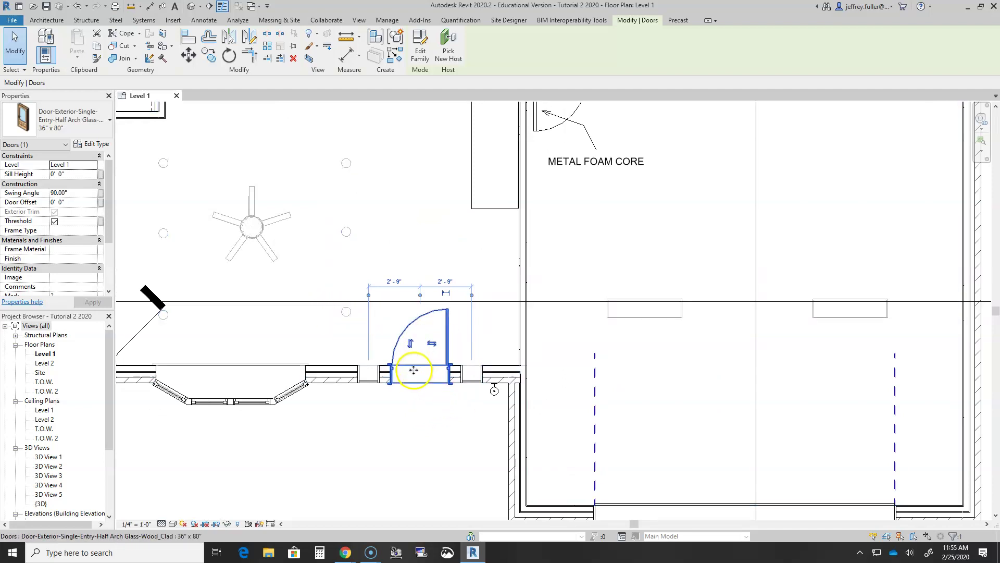
scroll(413, 373, "up", 1)
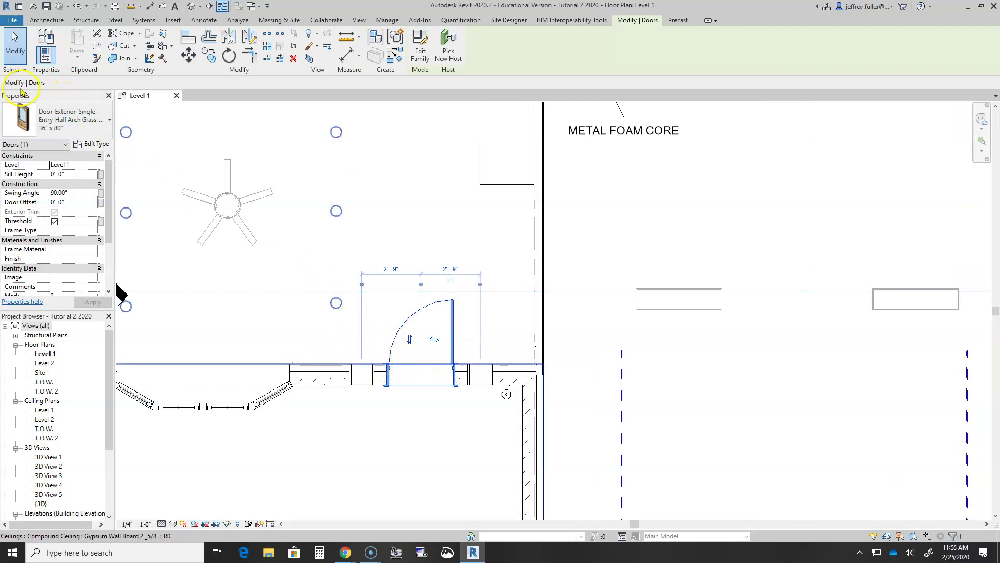
left_click(45, 67)
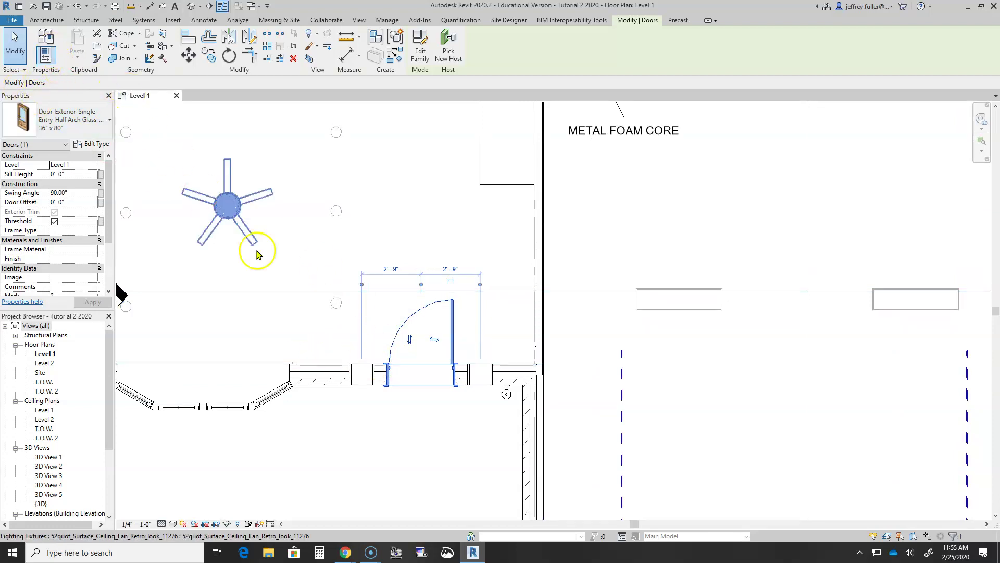
scroll(416, 375, "up", 5)
scroll(324, 350, "up", 2)
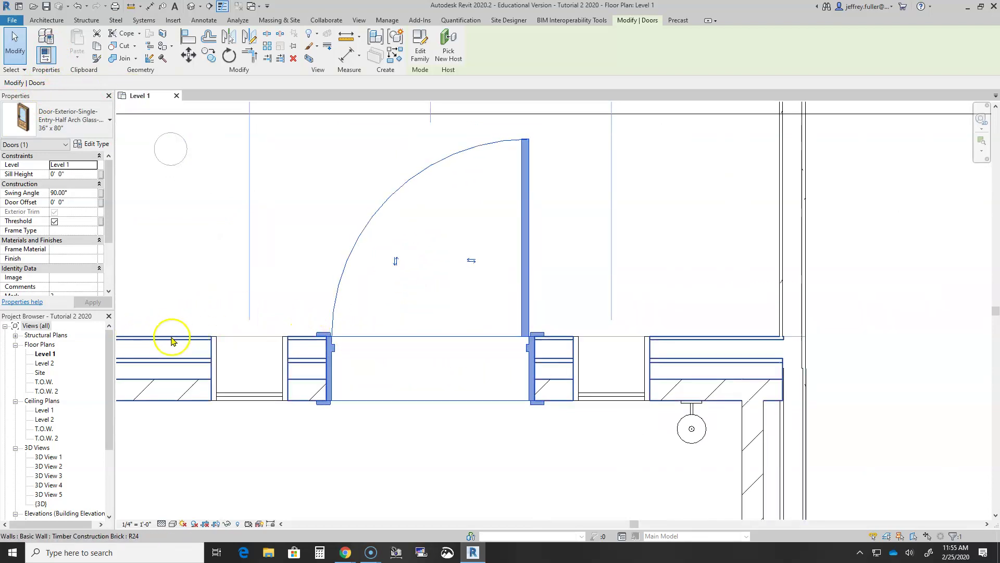
scroll(263, 330, "down", 2)
middle_click_drag(264, 330, 324, 336)
scroll(324, 336, "down", 1)
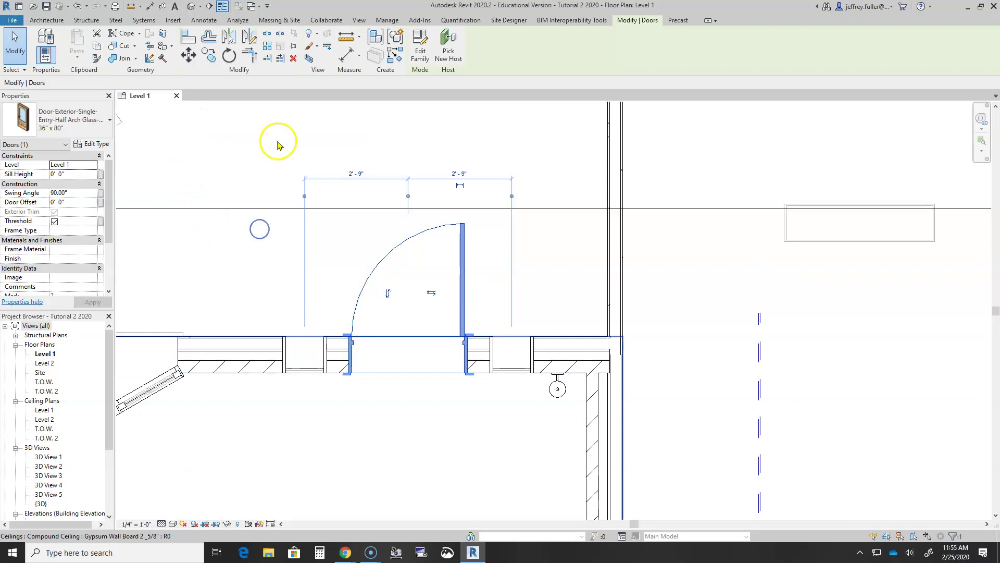
Place three Switch-Three Way devices on the front wall: about 1'-10" from the door's centre, and about 0'-9" and 1'-6" beyond the side window's centre
left_click(143, 21)
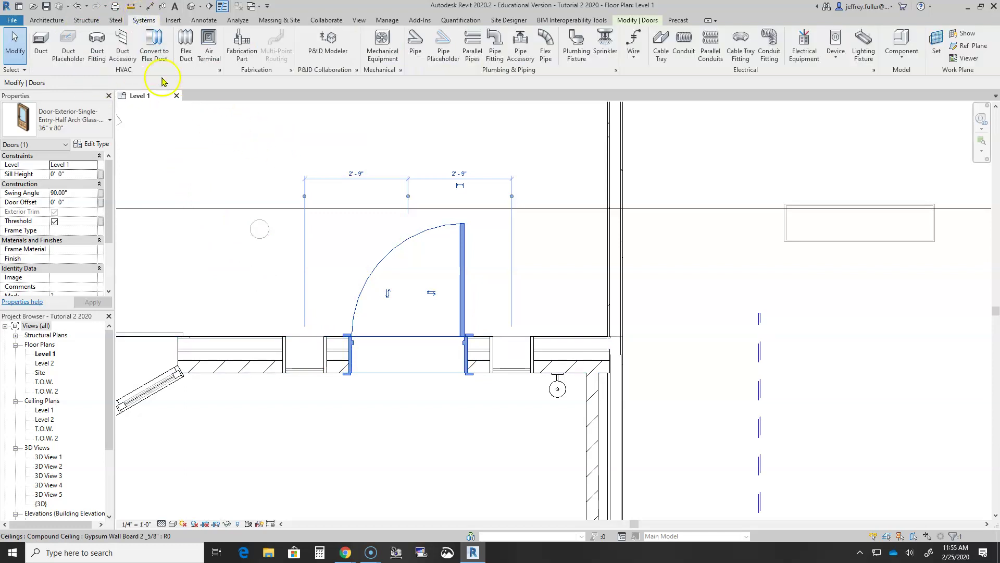
left_click(835, 45)
left_click(74, 128)
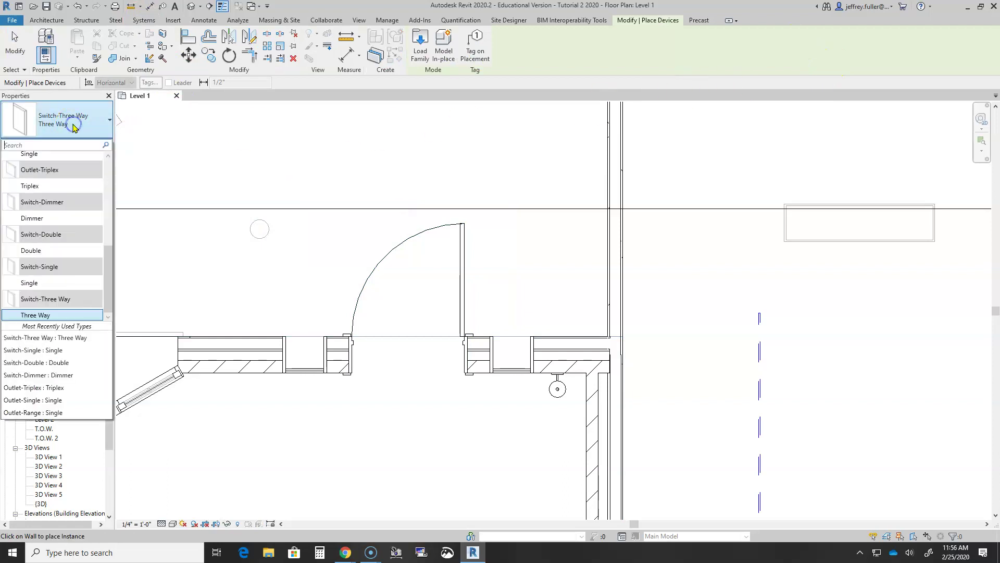
left_click(38, 315)
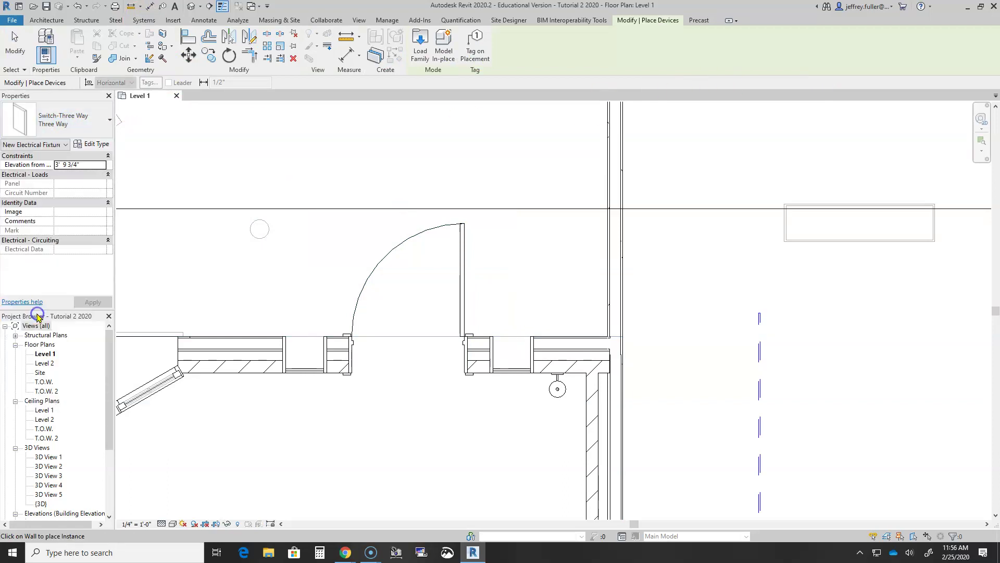
scroll(325, 300, "down", 4)
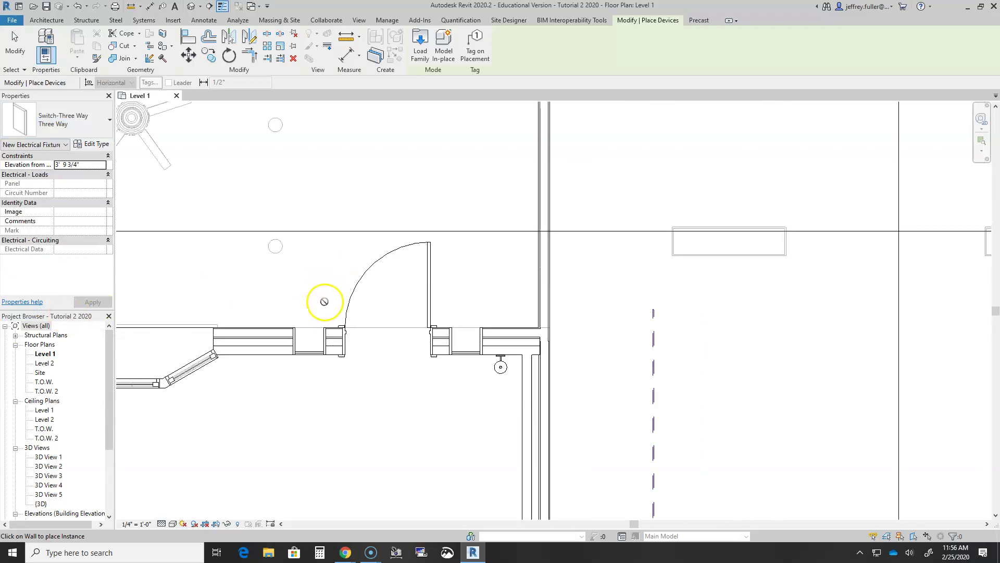
scroll(320, 284, "down", 1)
middle_click_drag(316, 268, 317, 367)
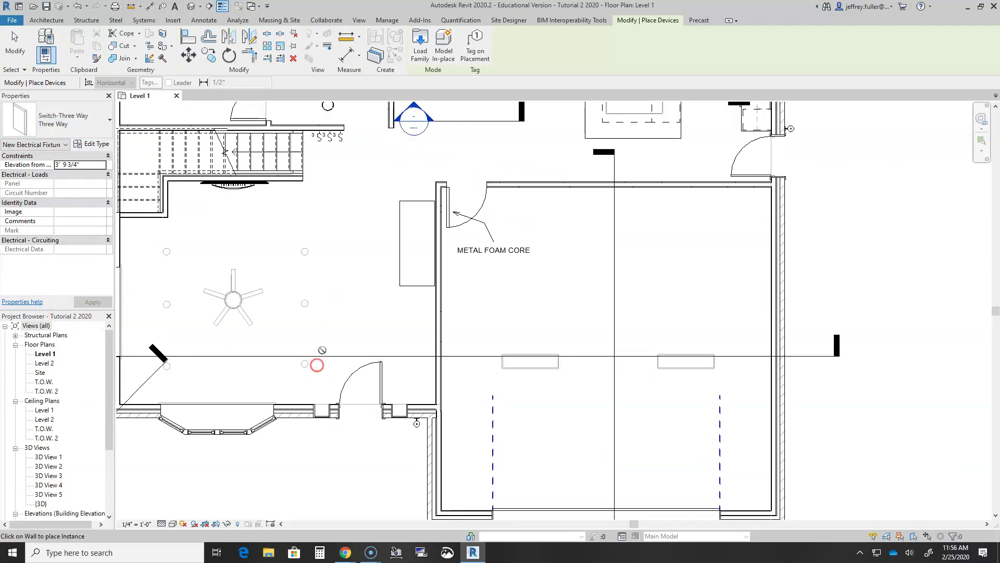
scroll(333, 332, "up", 3)
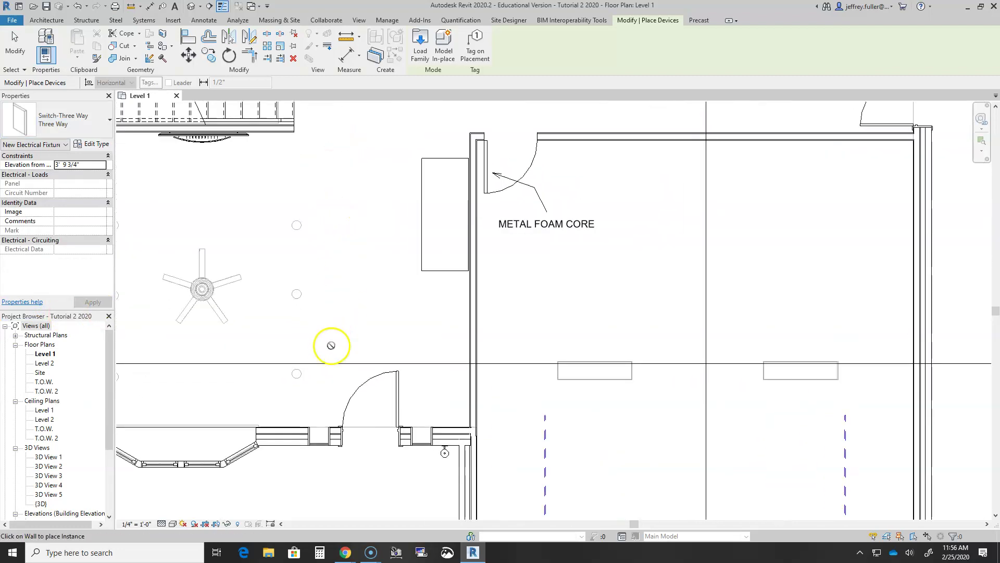
scroll(285, 300, "up", 3)
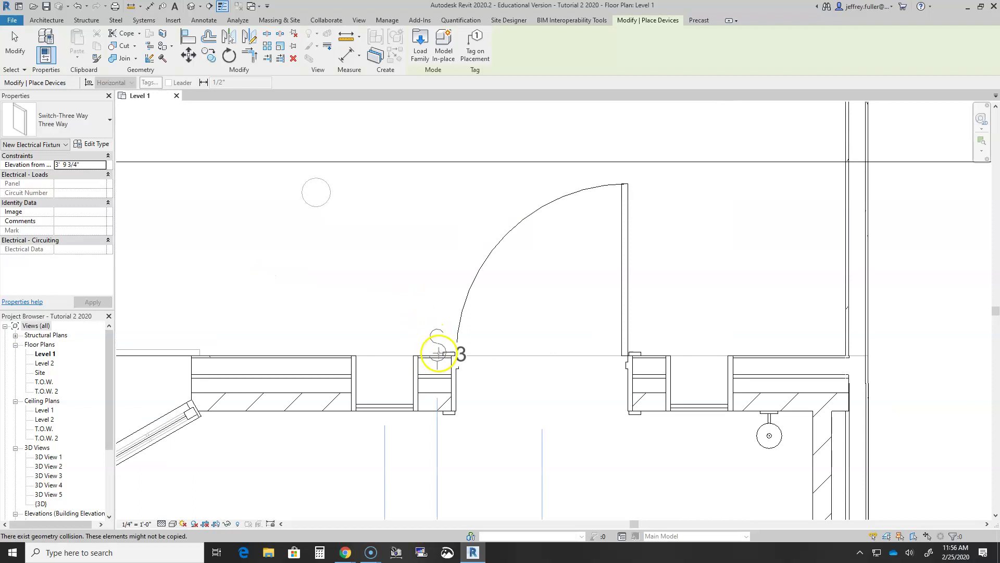
left_click(440, 353)
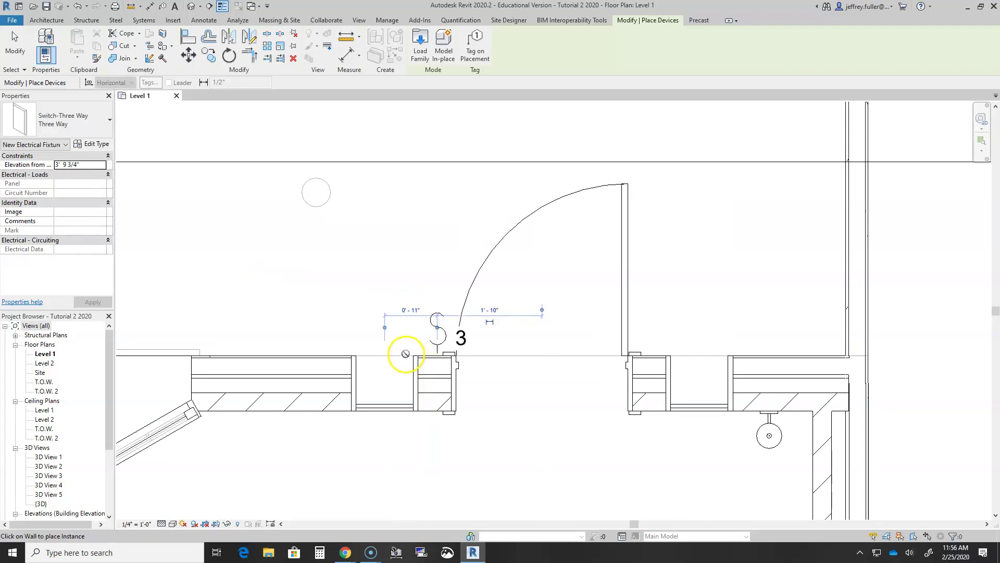
left_click(341, 357)
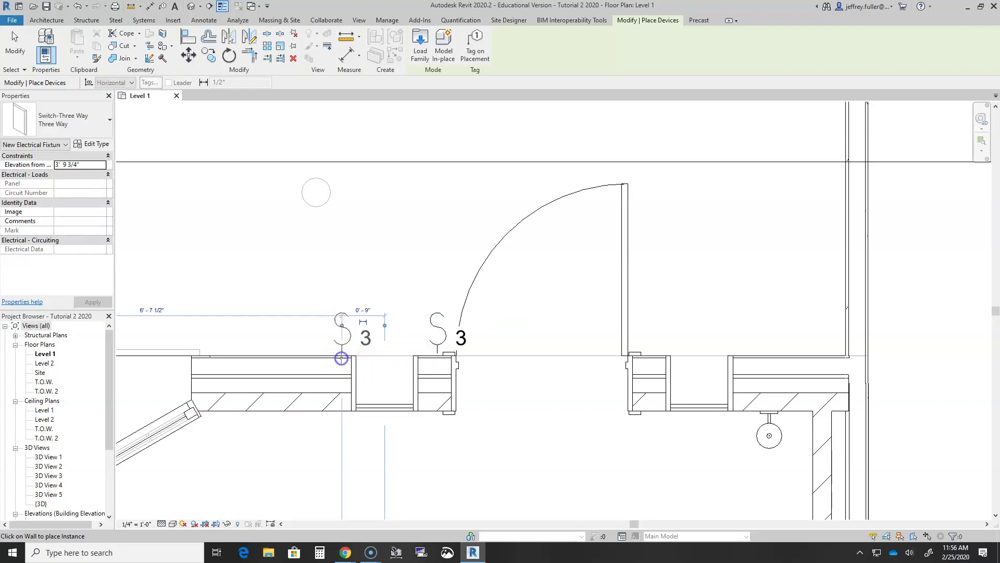
left_click(299, 357)
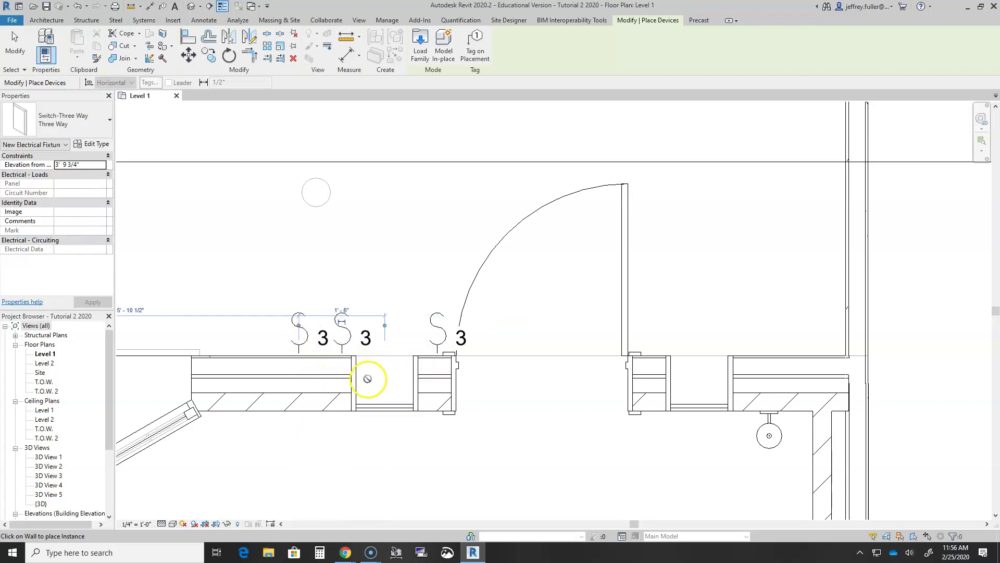
key("Escape")
Delete the three-way switch on the short wall piece between the entry door and the narrow side window
left_click(438, 333)
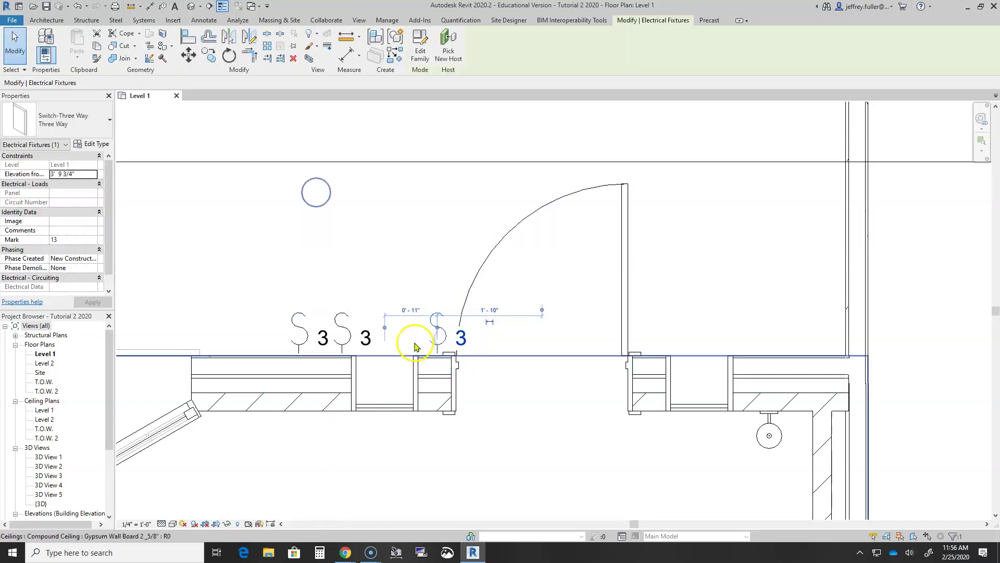
key("Delete")
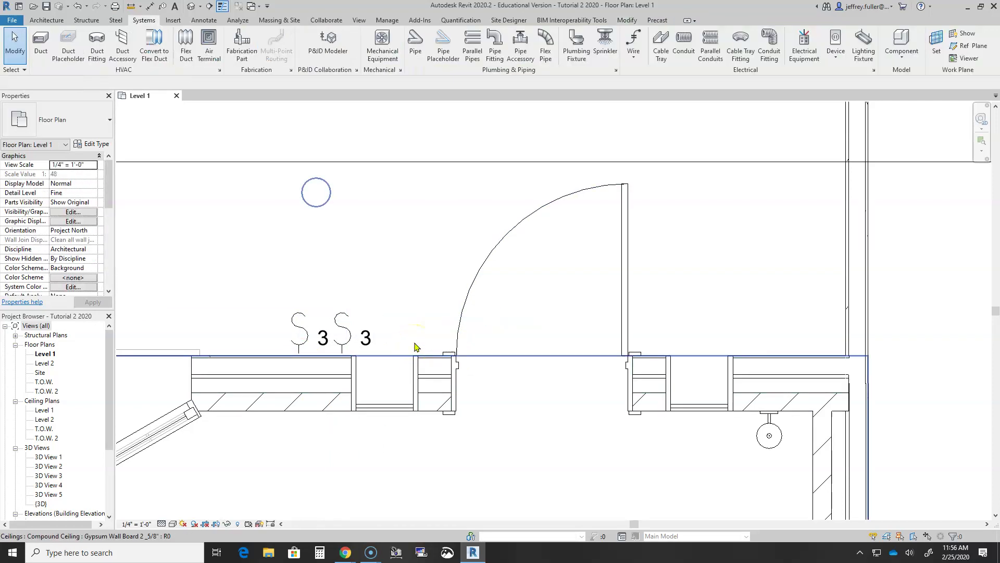
scroll(393, 373, "down", 1)
middle_click_drag(375, 404, 404, 407)
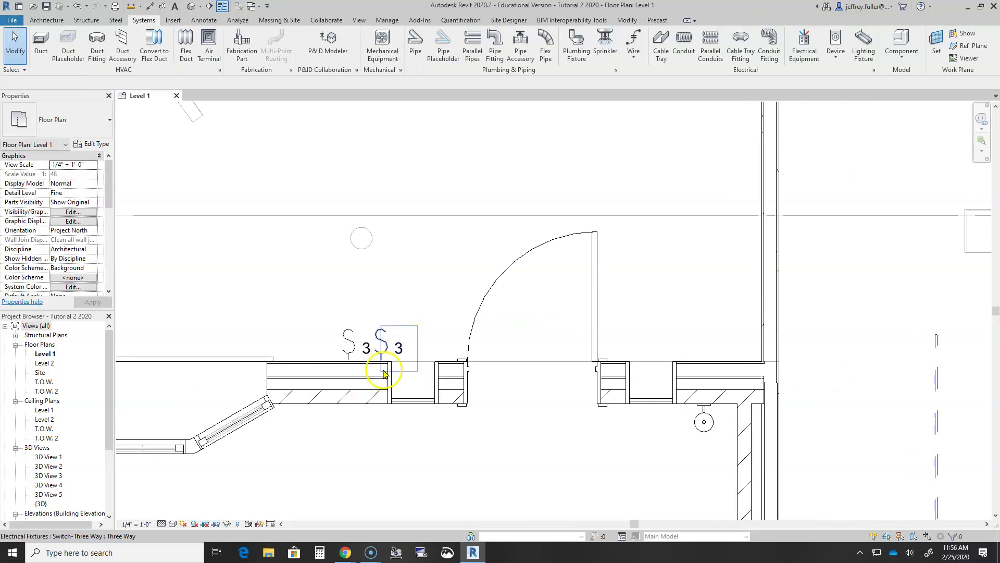
Place one Switch-Single device on the short wall piece between the living room's entry door and the narrow side window
scroll(373, 364, "down", 2)
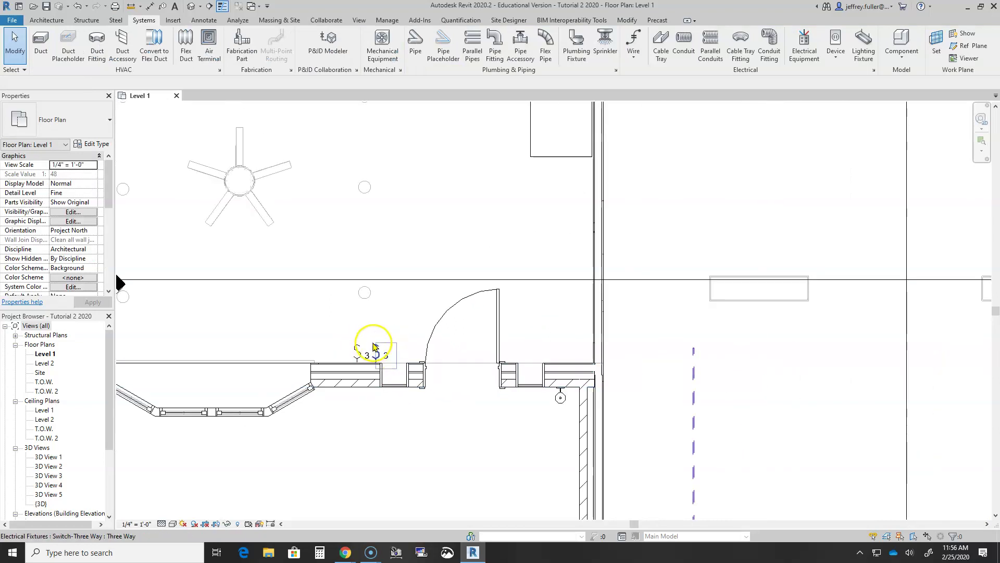
scroll(395, 278, "down", 2)
middle_click_drag(392, 268, 434, 384)
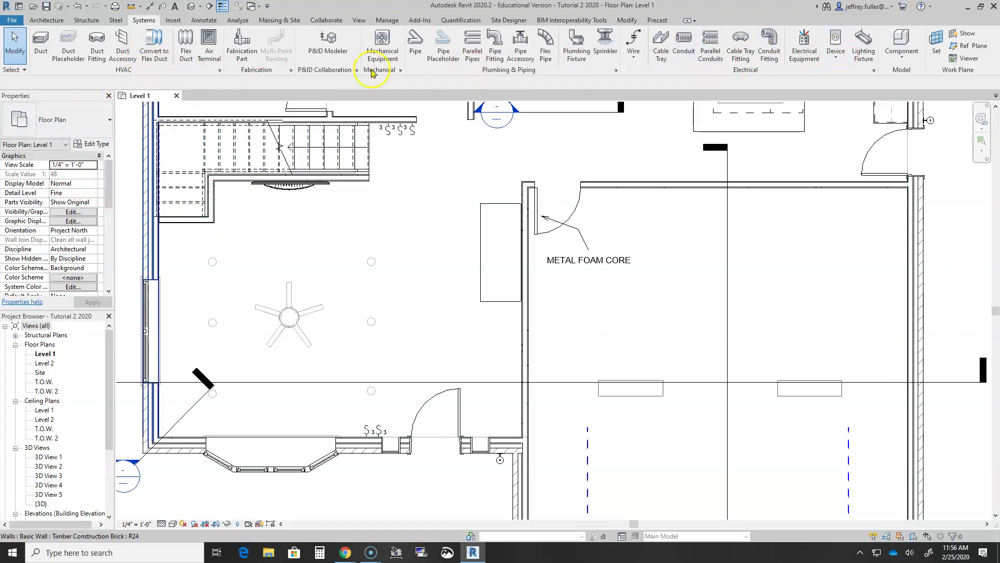
left_click(840, 49)
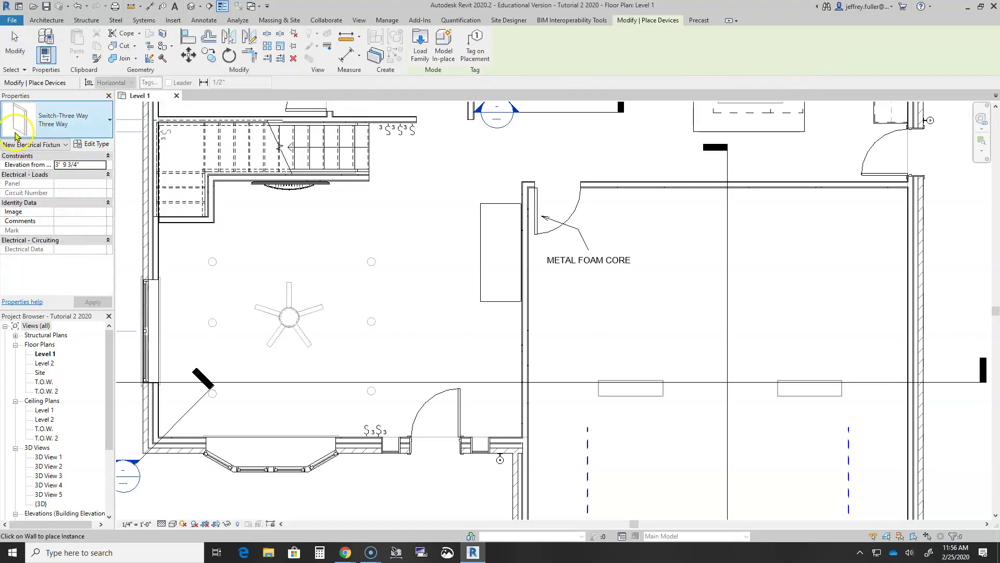
left_click(54, 123)
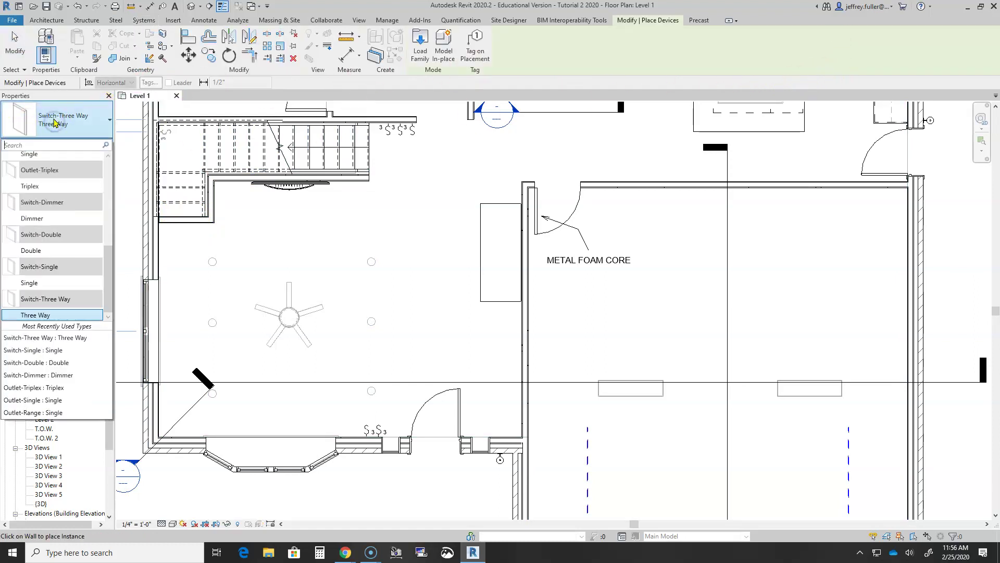
left_click(50, 281)
scroll(359, 420, "up", 2)
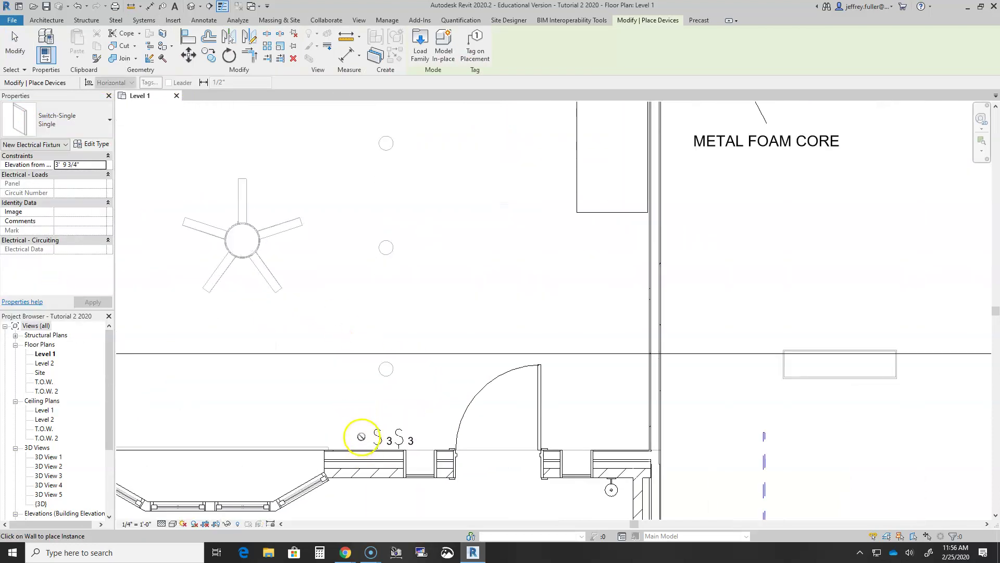
left_click(446, 446)
key("Escape")
key("Escape")
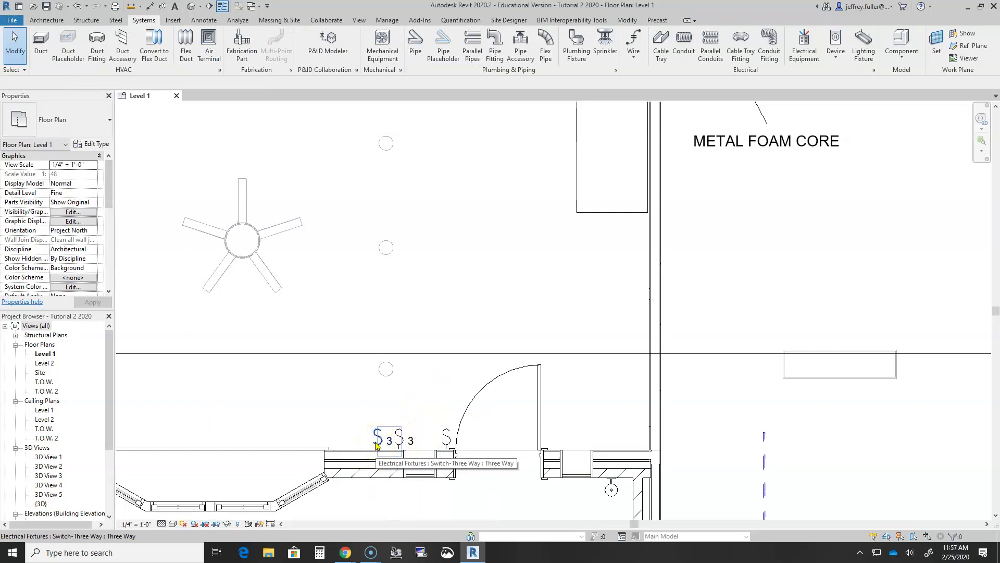
Shift the two front-wall three-way switches toward the bay window and move the single switch beside them, about 0'-9" from the side window's centre
left_click(377, 444)
mouse_move(377, 444)
left_mouse_down()
mouse_move(358, 447)
mouse_move(390, 443)
mouse_move(379, 443)
left_mouse_up()
left_click(399, 442)
left_click(446, 438)
left_click_drag(446, 437, 400, 443)
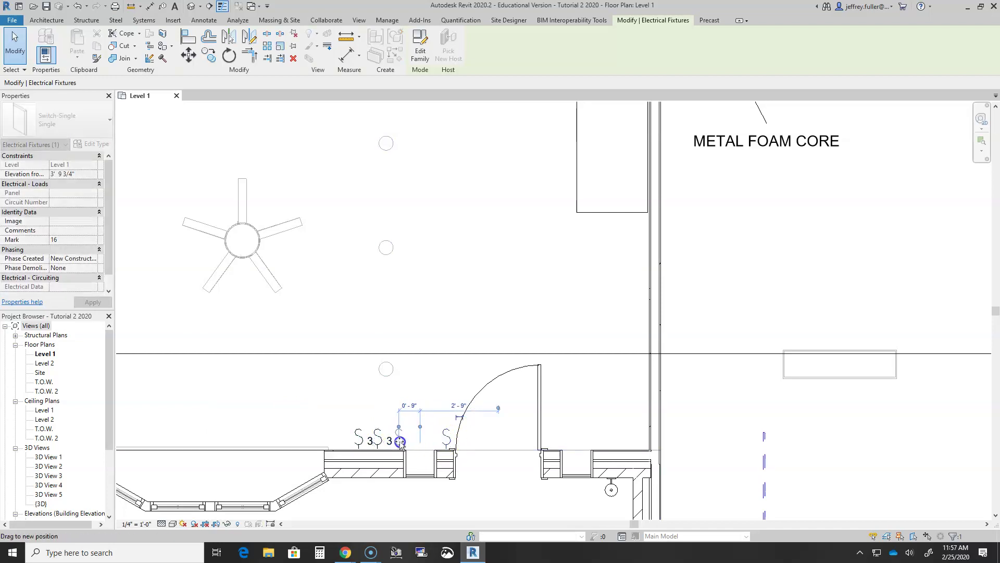
left_click(514, 487)
scroll(475, 357, "down", 2)
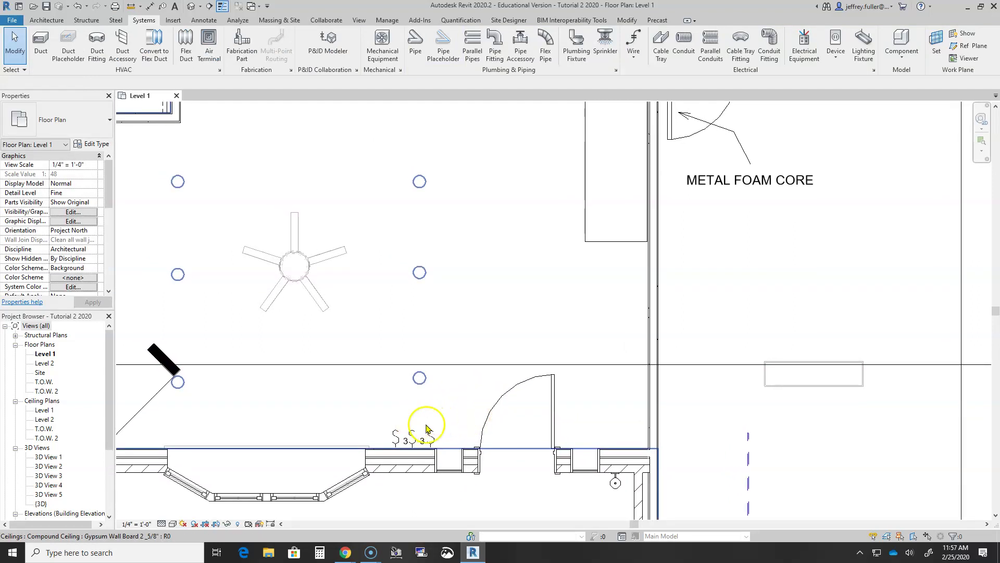
scroll(415, 416, "down", 2)
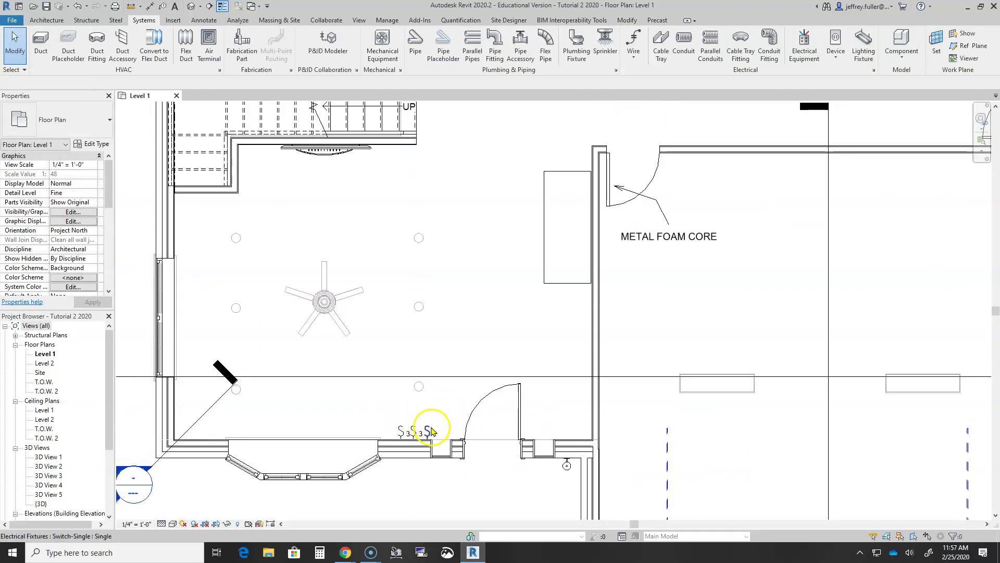
middle_click_drag(442, 444, 423, 452)
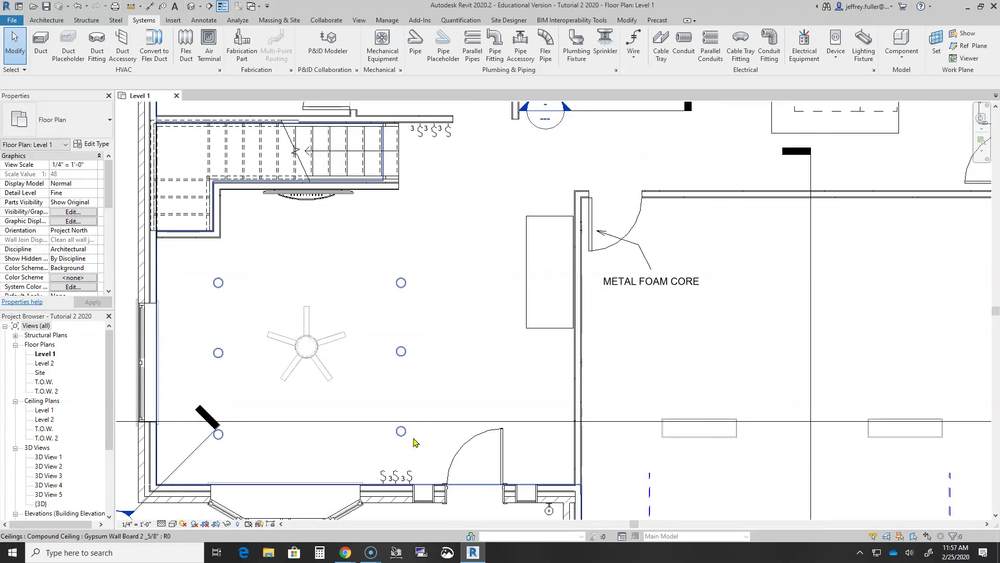
left_click(388, 423)
scroll(438, 309, "down", 2)
middle_click_drag(440, 308, 449, 338)
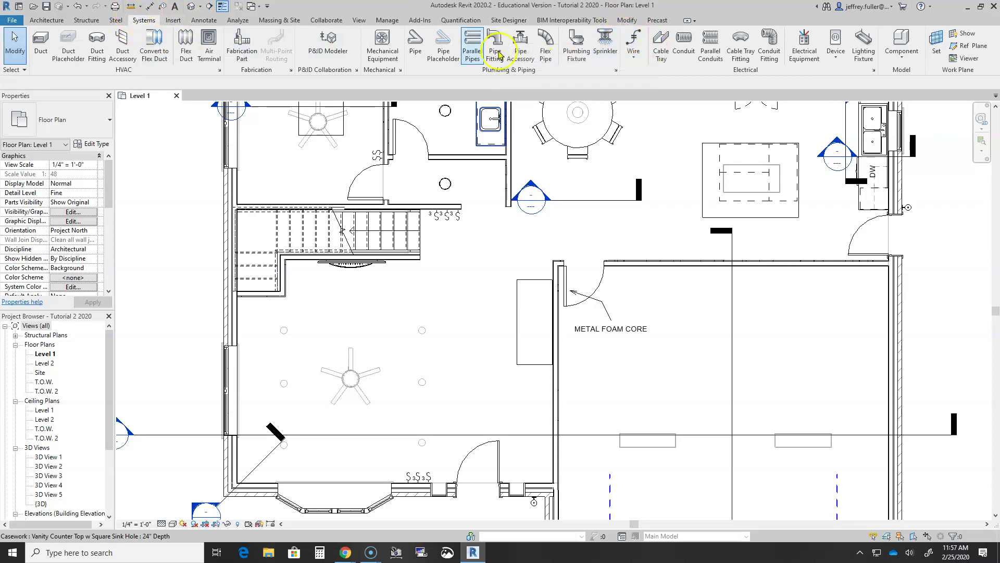
Draw a spline wire from the three-way switch at the free end of the stair wall to the nearest living room recessed downlight
left_click(636, 58)
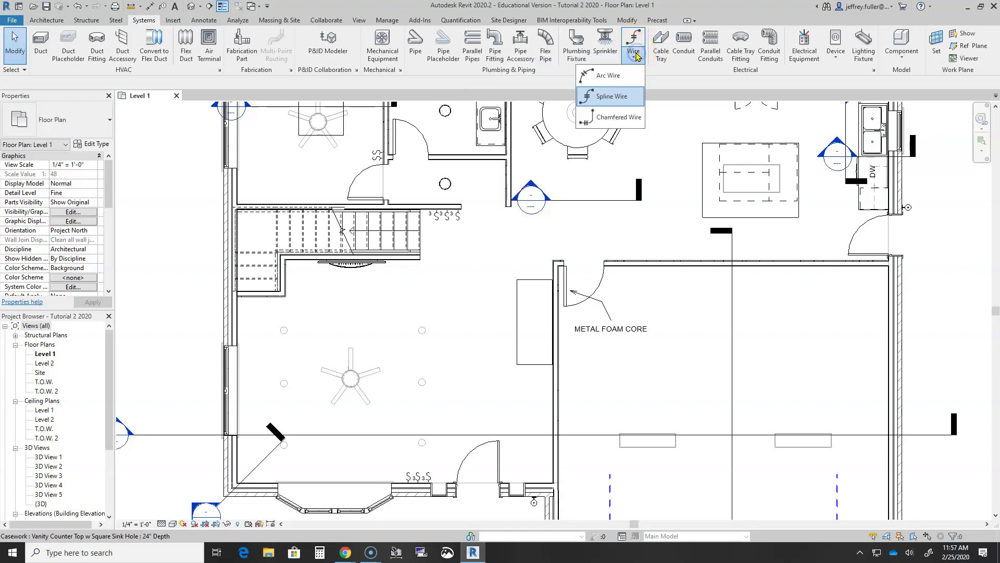
left_click(623, 98)
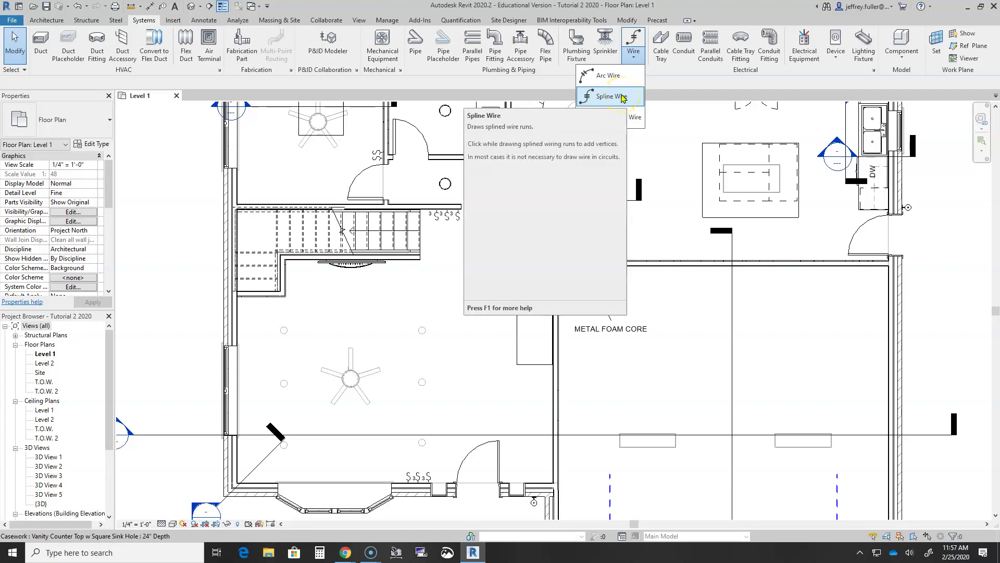
left_click(623, 98)
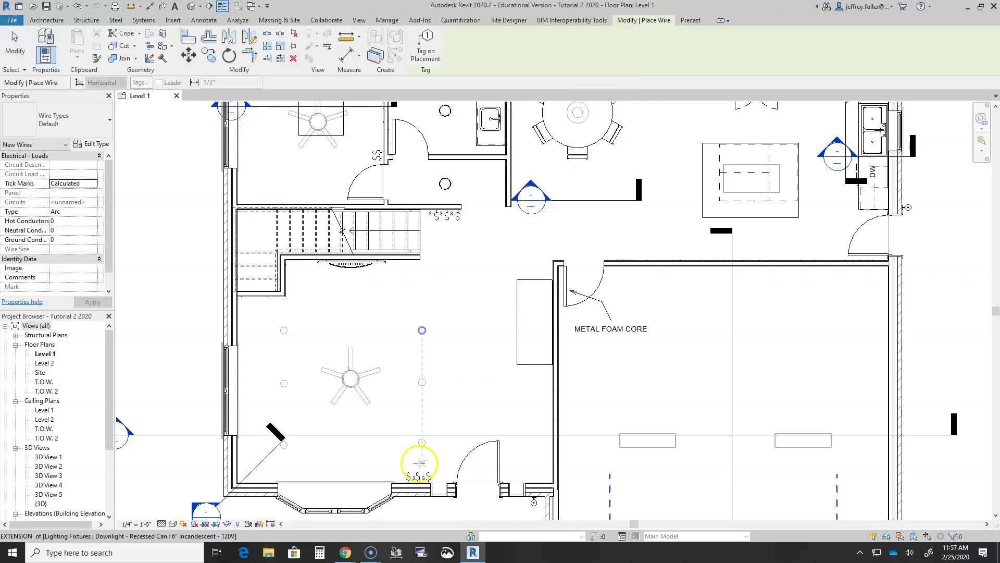
scroll(409, 438, "up", 2)
scroll(409, 437, "up", 1)
middle_click_drag(411, 444, 417, 351)
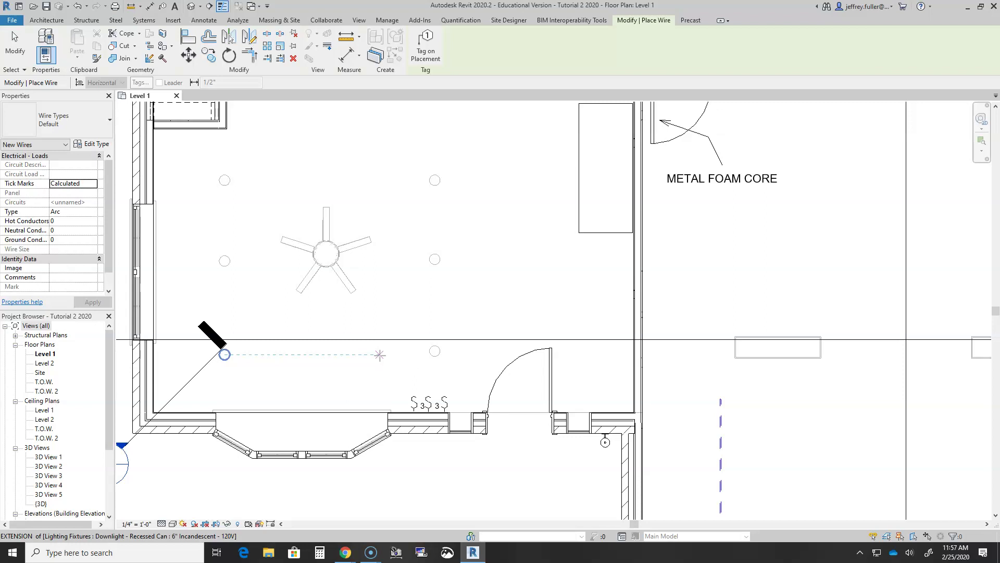
key("Escape")
scroll(397, 375, "up", 1)
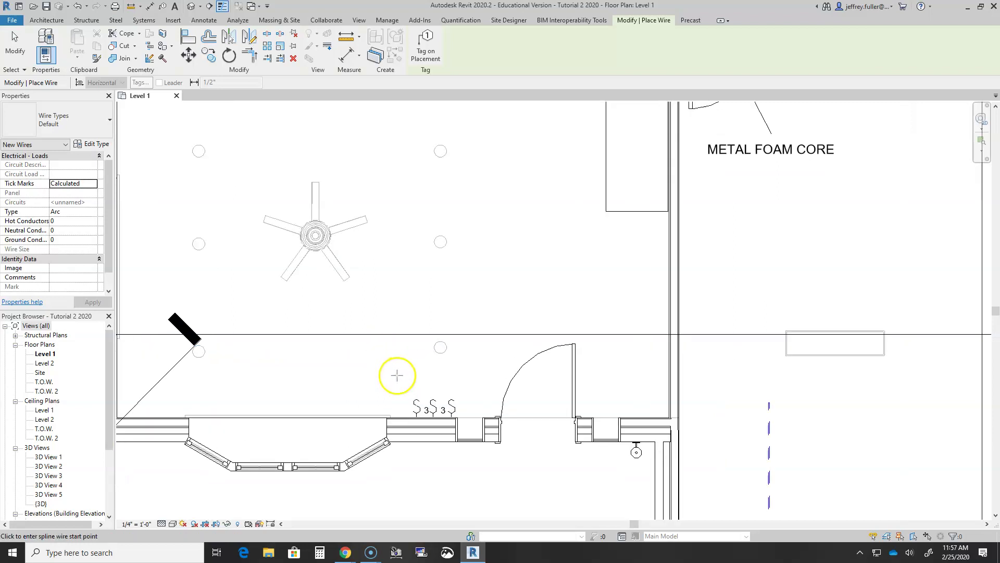
scroll(357, 350, "up", 1)
scroll(357, 343, "up", 2)
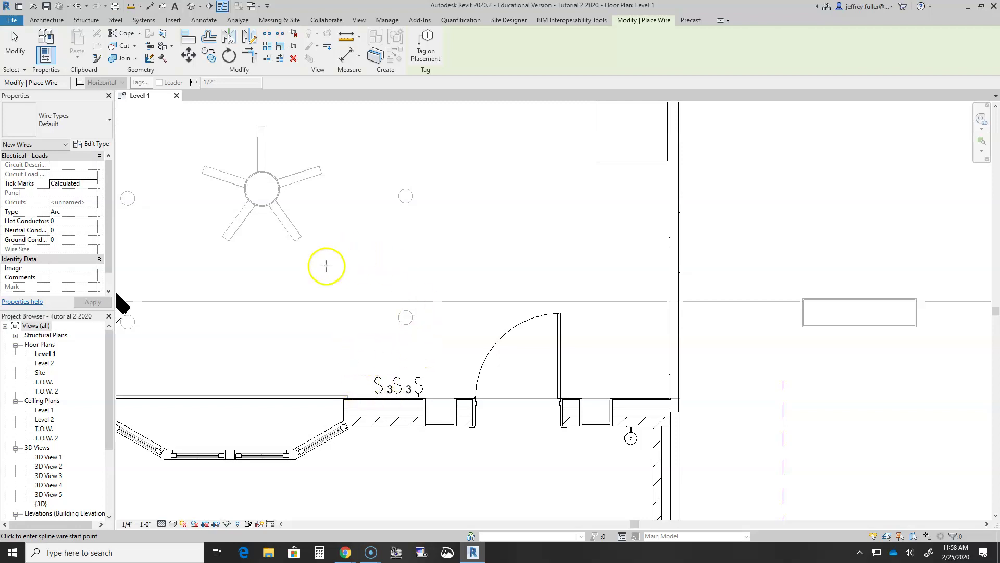
scroll(329, 280, "down", 1)
scroll(328, 280, "up", 5, "ctrl")
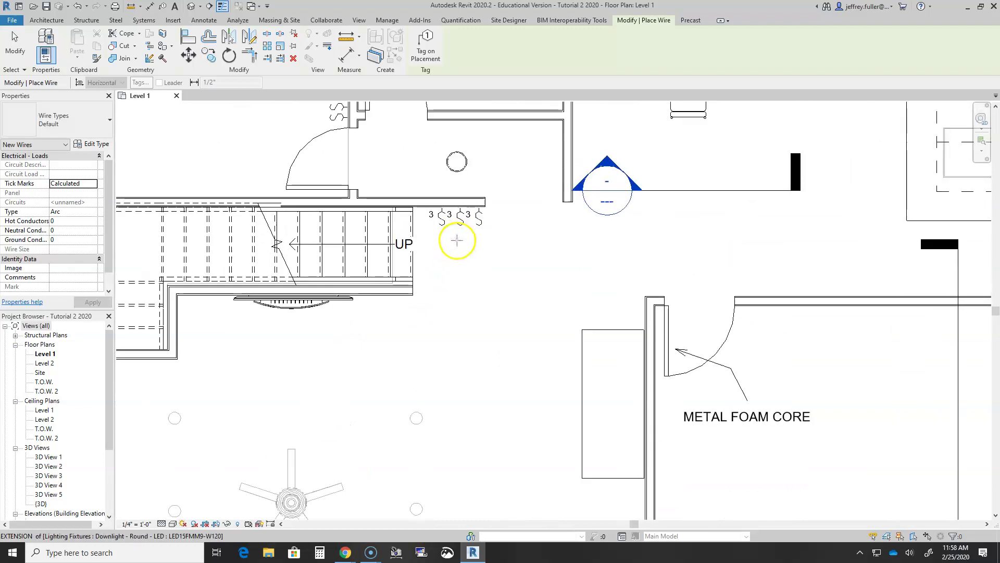
scroll(457, 240, "up", 2)
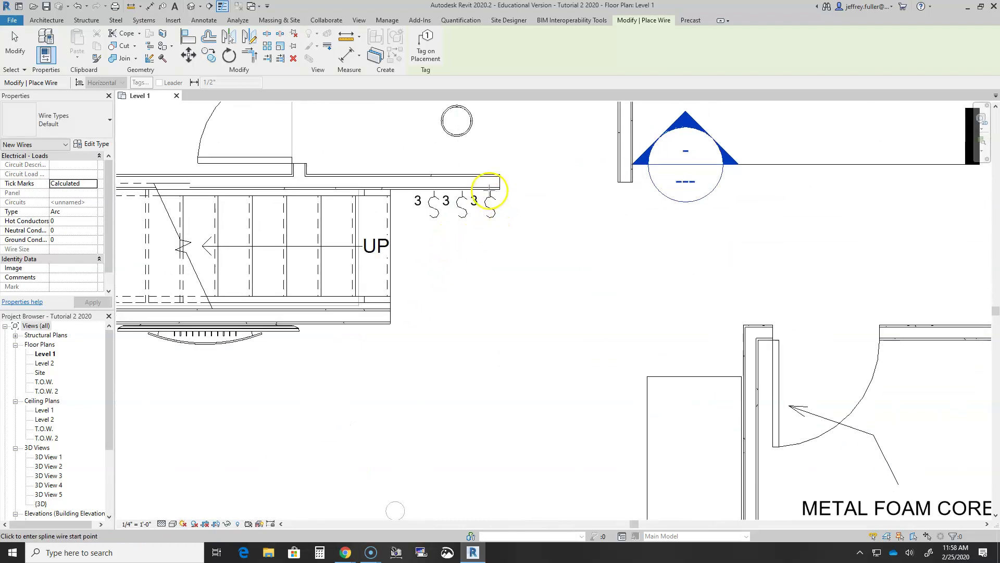
scroll(489, 189, "up", 2)
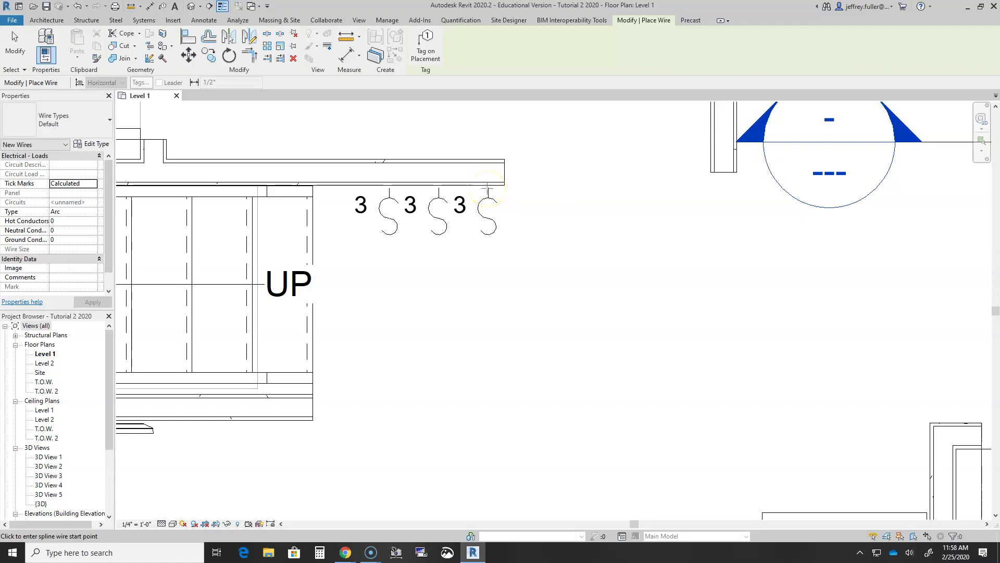
left_click(509, 189)
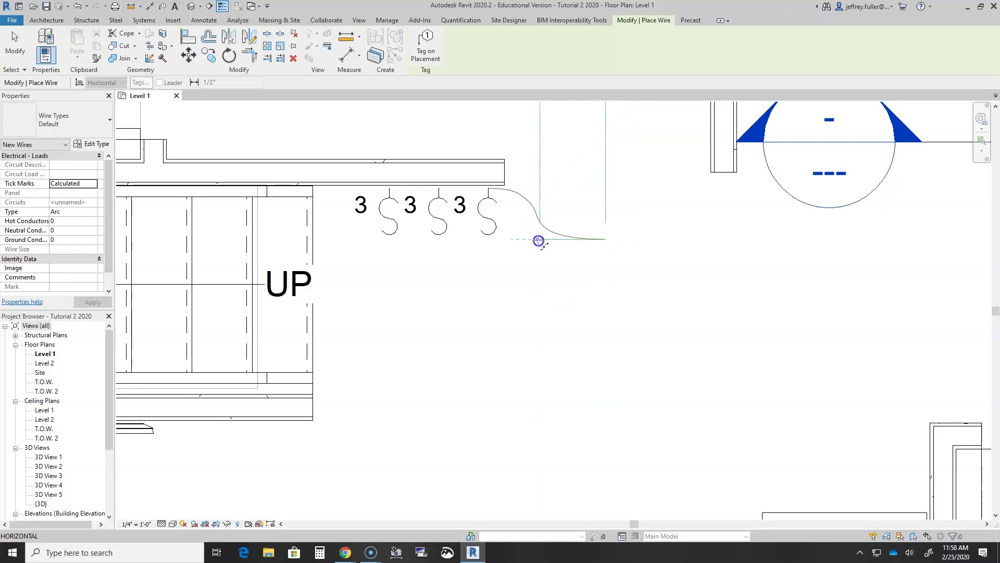
left_click(525, 195)
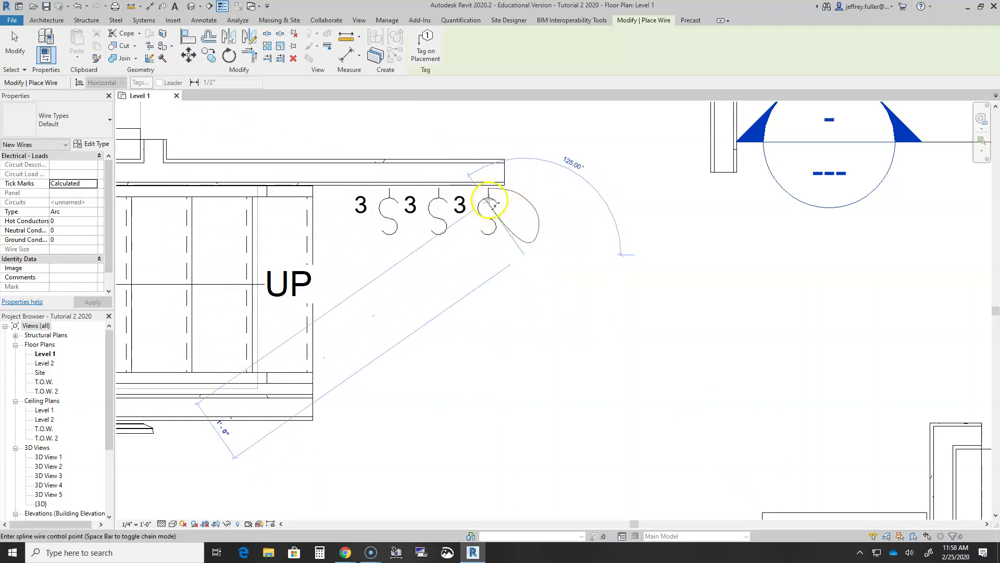
left_click(521, 249)
scroll(513, 288, "down", 1)
scroll(513, 288, "down", 1)
middle_click_drag(514, 287, 479, 165)
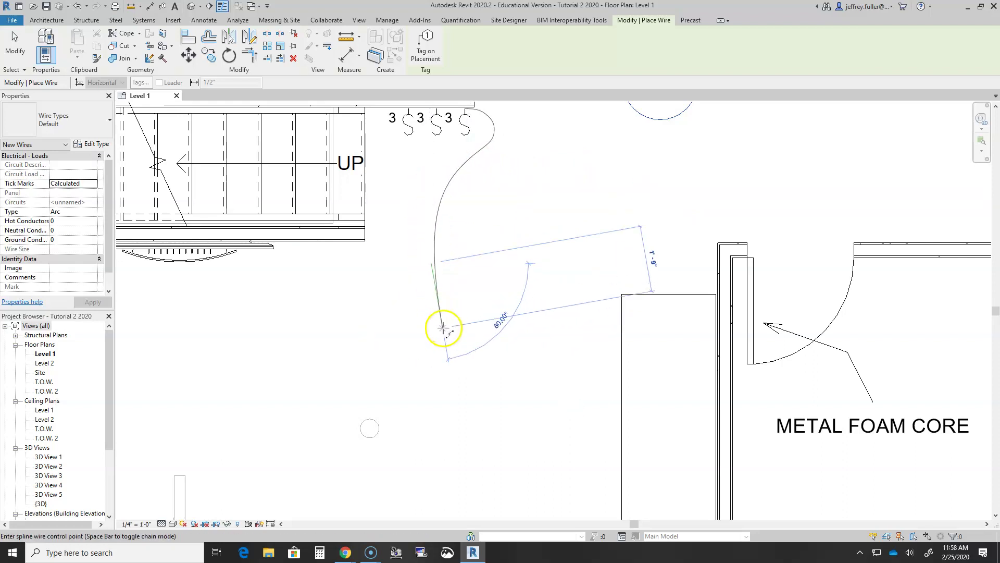
left_click(448, 348)
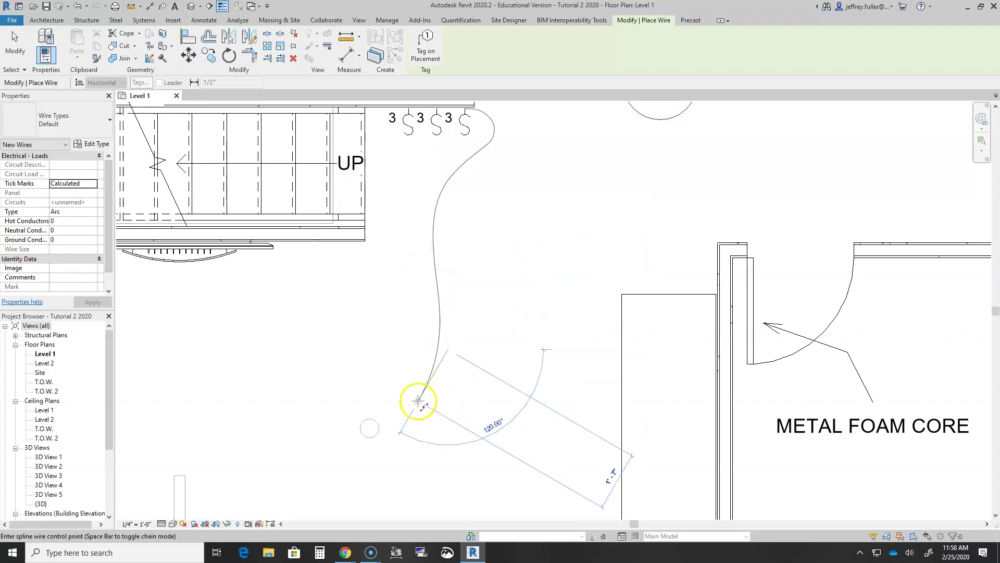
left_click(370, 429)
Draw an S-shaped spline wire between the two living room downlights nearest the stairs, passing between the stairs and the ceiling fan
middle_click_drag(326, 424, 436, 316)
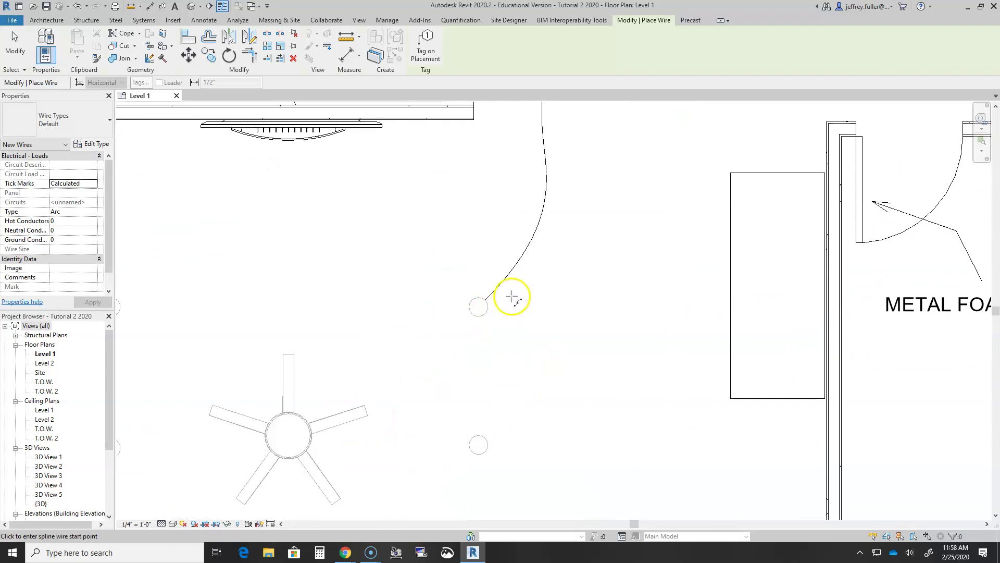
scroll(511, 297, "down", 1)
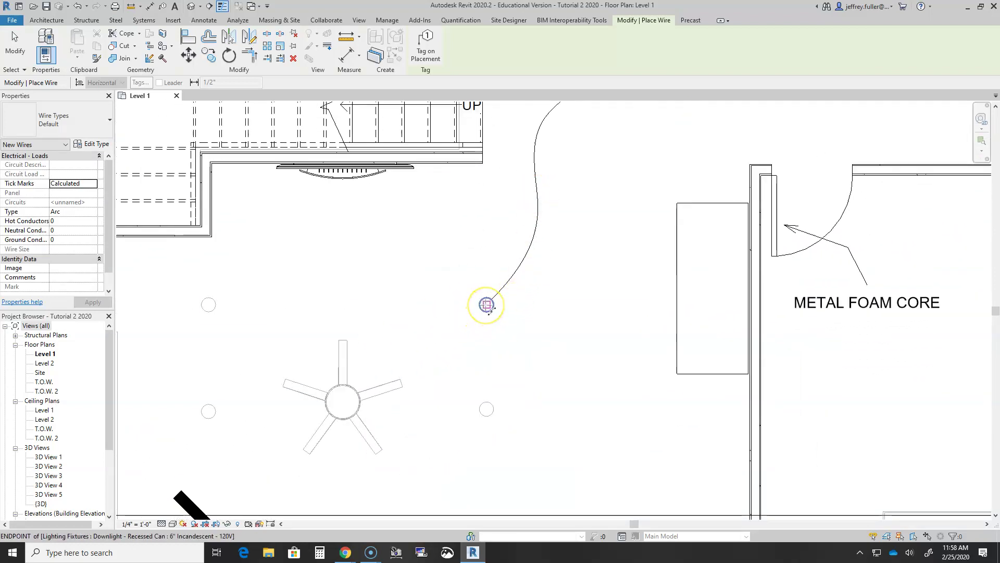
left_click(487, 304)
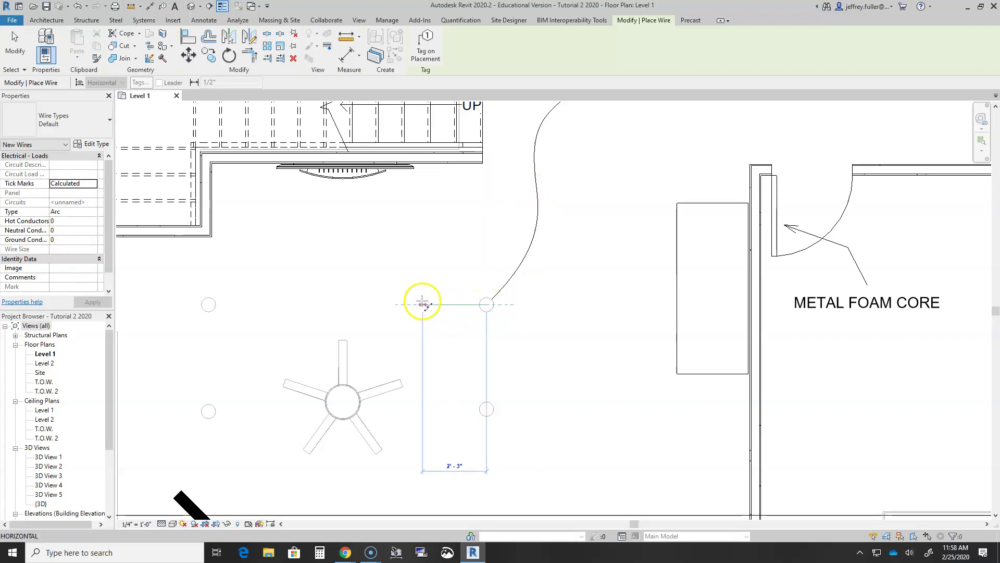
left_click(458, 325)
left_click(369, 293)
left_click(291, 266)
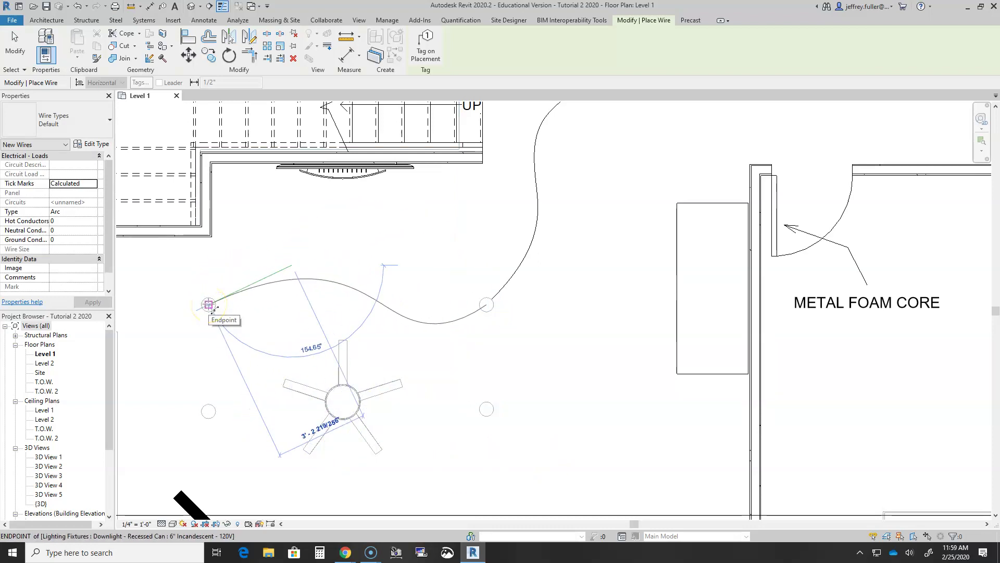
left_click(208, 304)
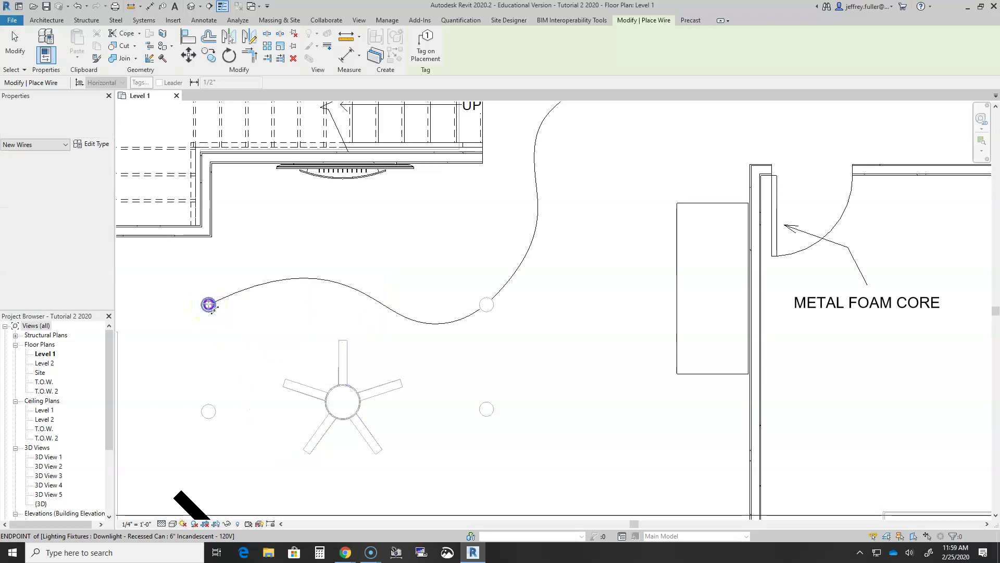
Draw a spline wire from the stair-side downlight near the exterior side wall to the middle downlight, bowing toward that wall
left_click(209, 304)
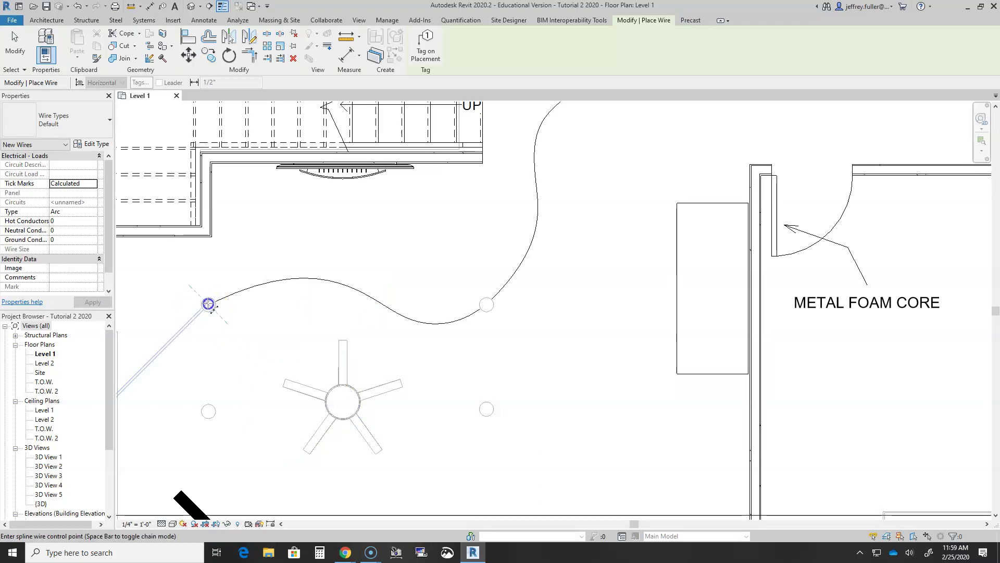
left_click(172, 352)
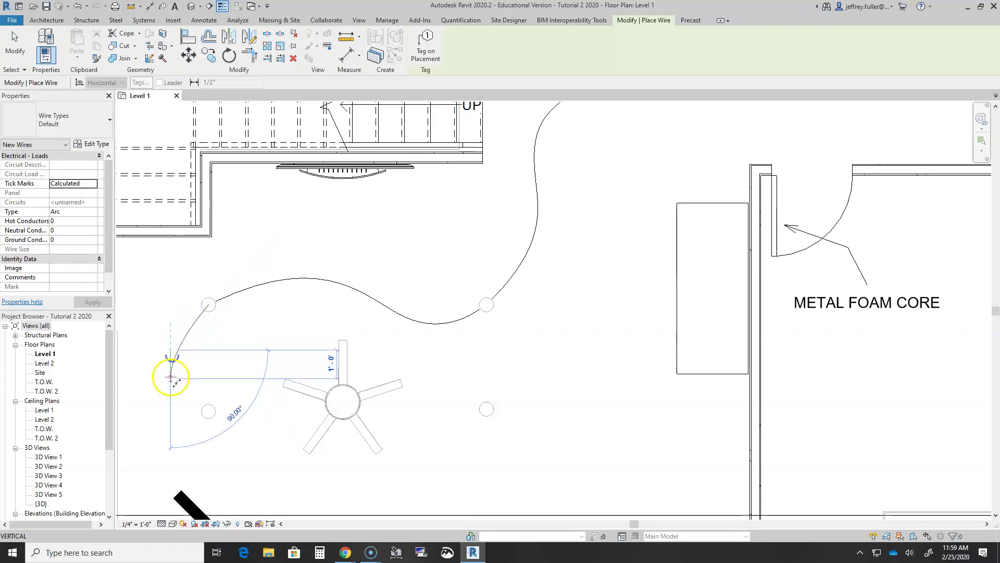
left_click(209, 413)
Draw a spline wire from the middle downlight by the exterior side wall to the front downlight, bowing toward the room's centre
left_click(209, 411)
middle_click_drag(247, 448, 239, 276)
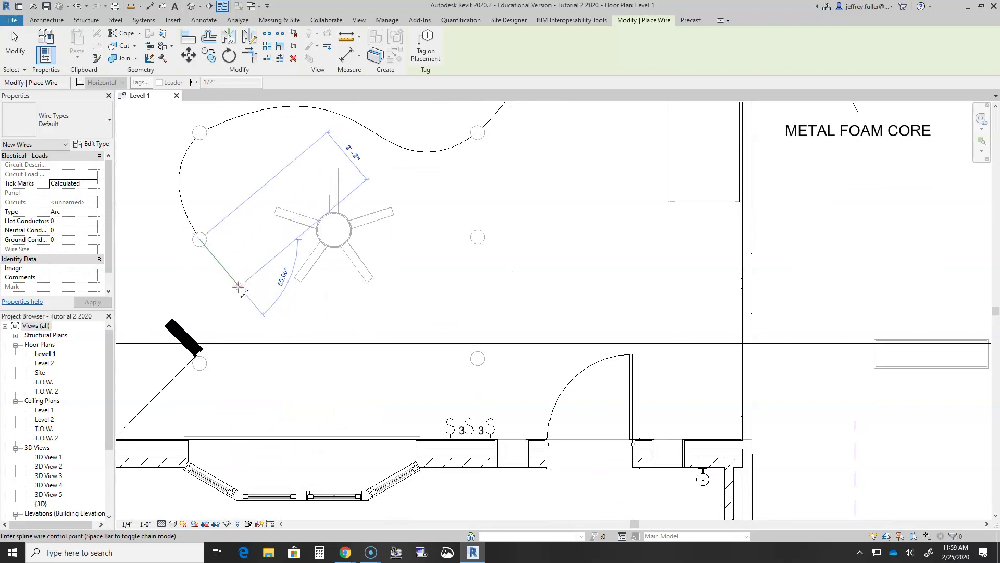
left_click(246, 319)
left_click(219, 346)
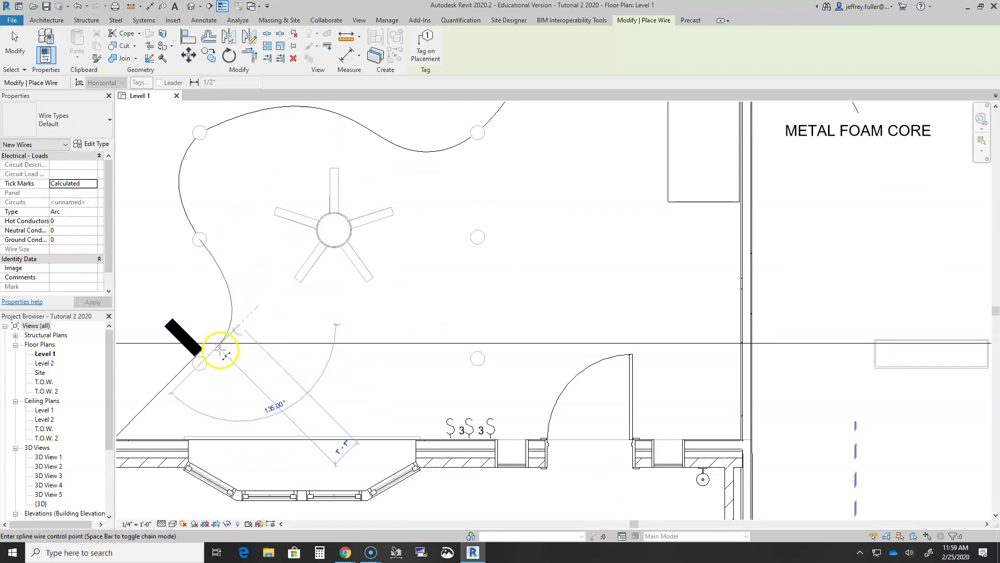
left_click(200, 368)
Draw an S-shaped spline wire between the two front downlights, and one from the door-side front downlight to the middle downlight, bowing toward the door
left_click(200, 363)
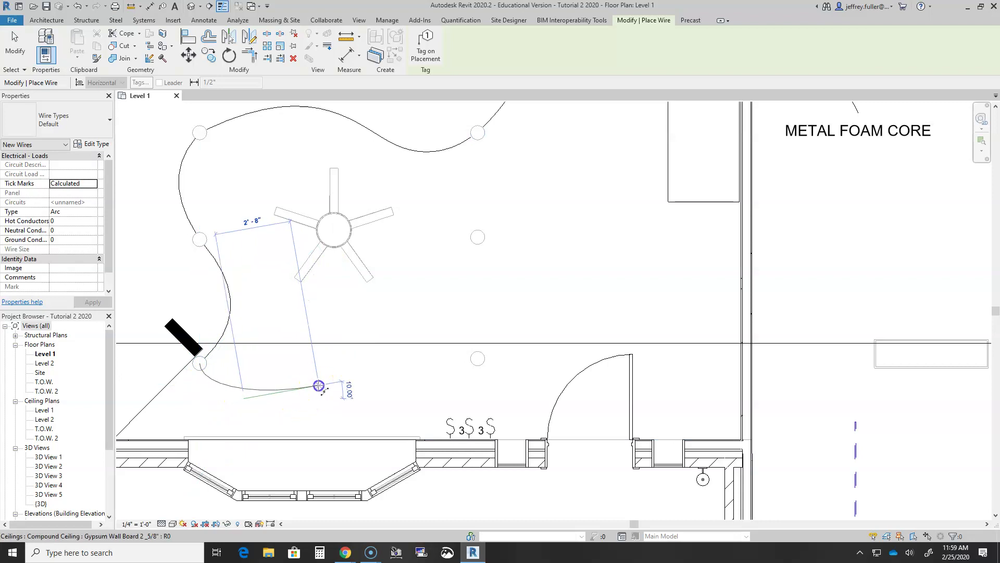
left_click(409, 343)
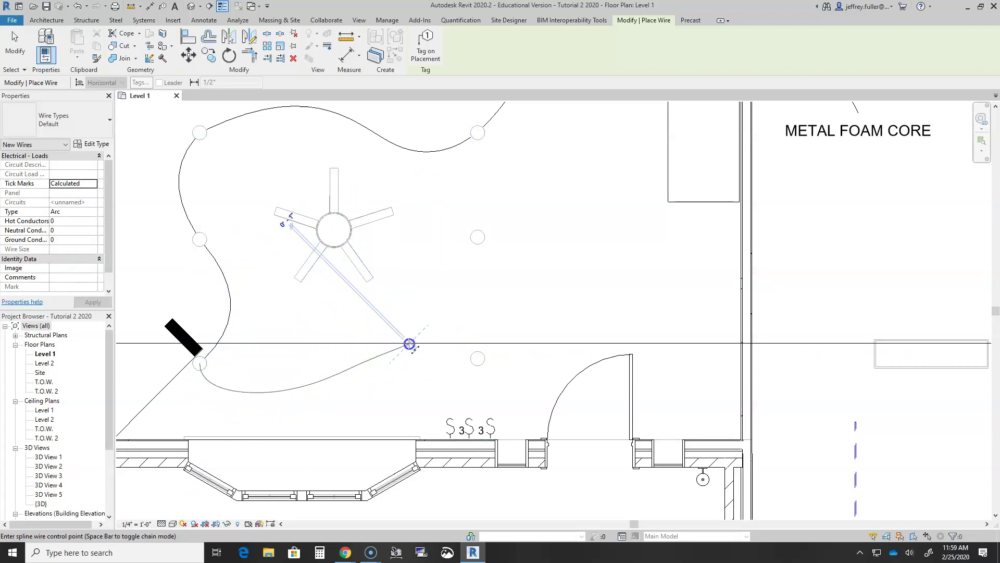
left_click(479, 358)
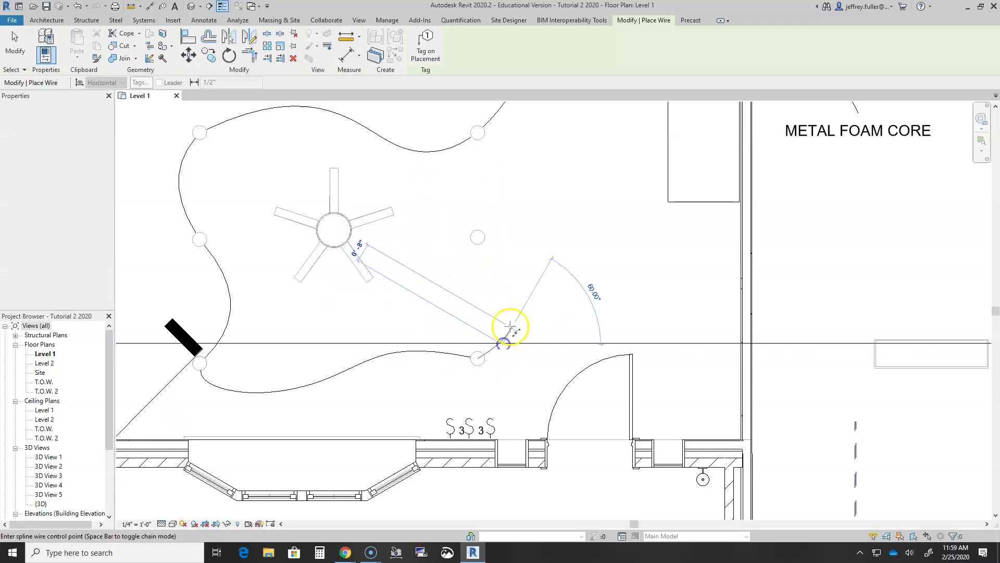
left_click(498, 284)
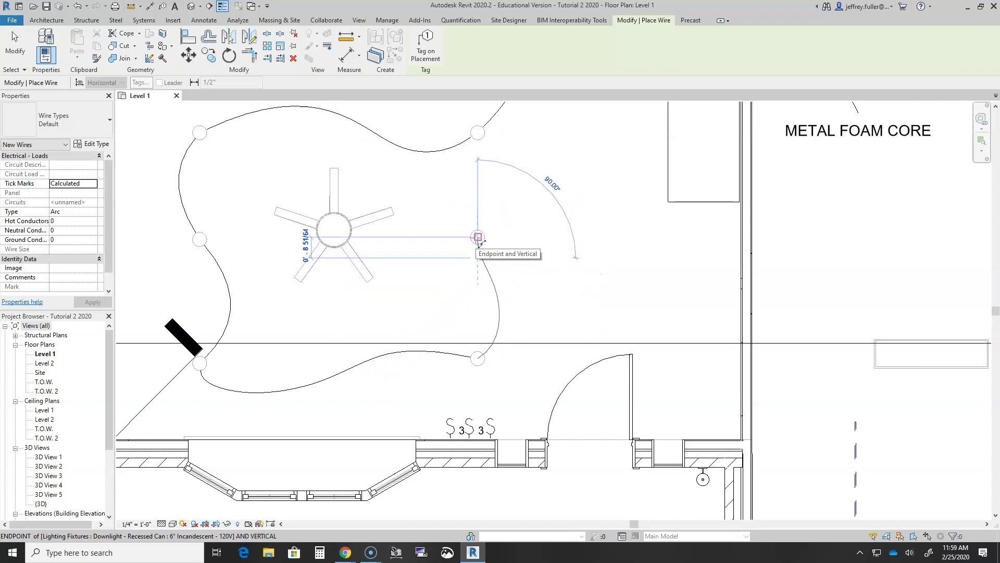
left_click(479, 237)
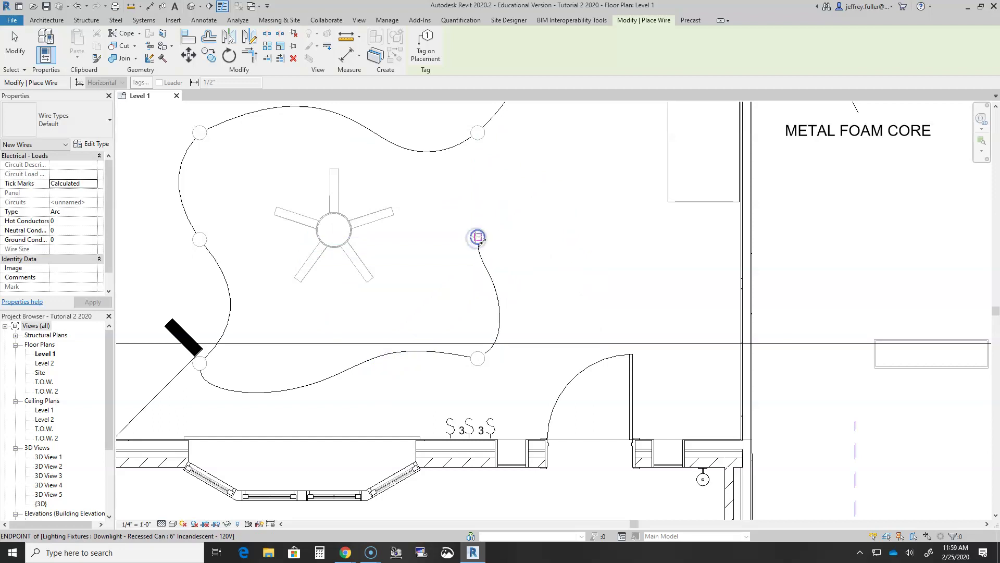
Draw a spline wire from the door-side middle downlight around to the switch nearest the front door on the front wall
left_click(478, 238)
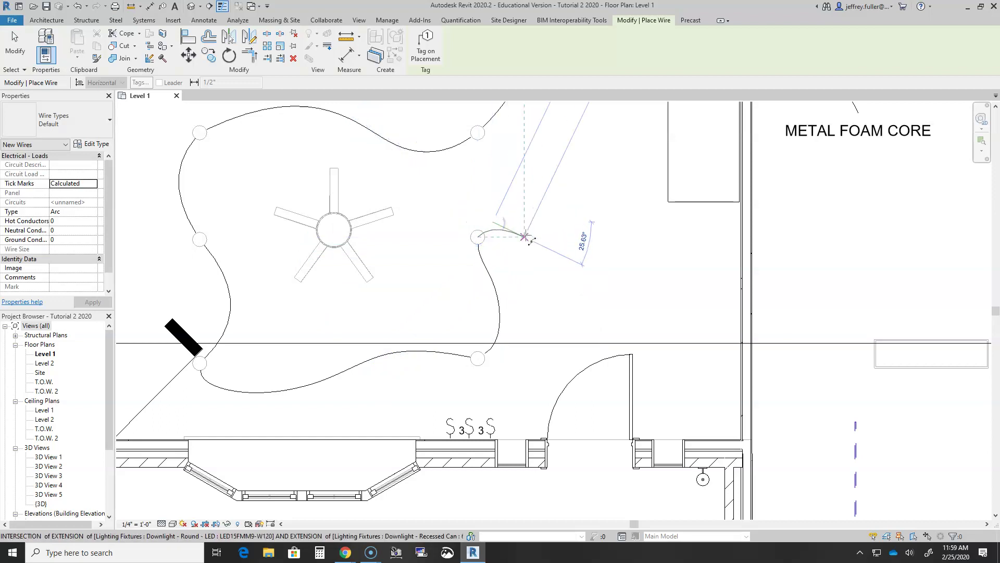
left_click(551, 333)
left_click(519, 401)
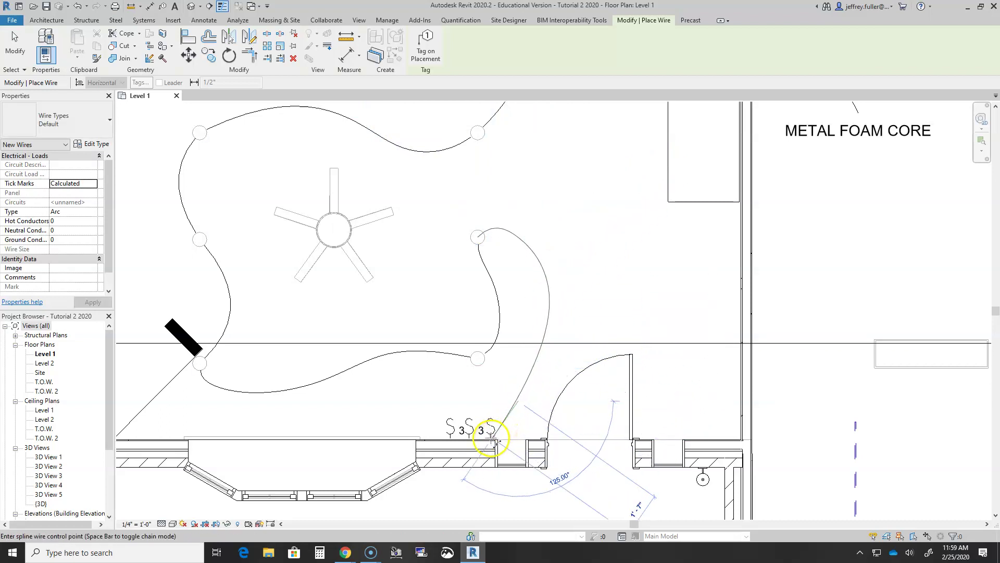
left_click(513, 423)
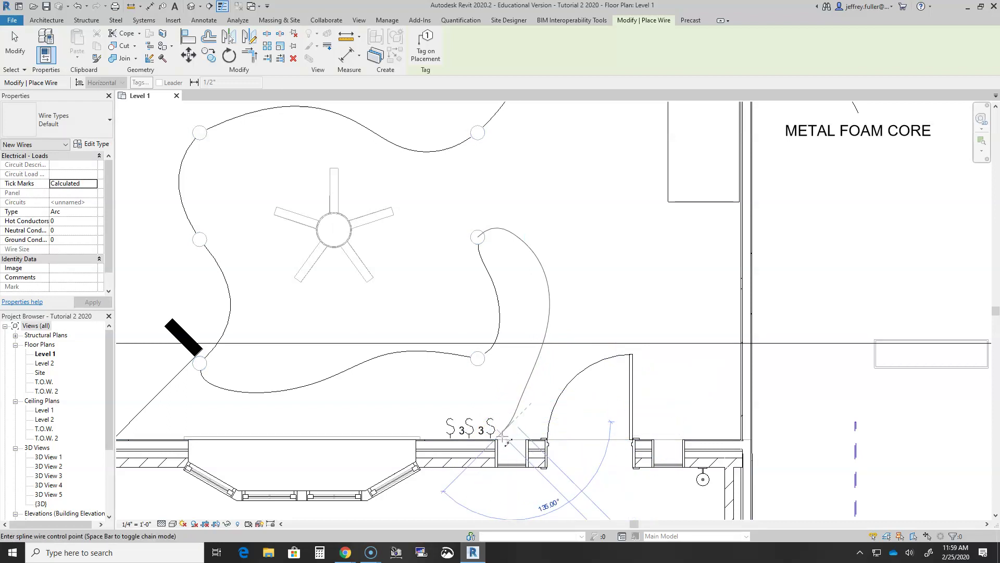
left_click(497, 441)
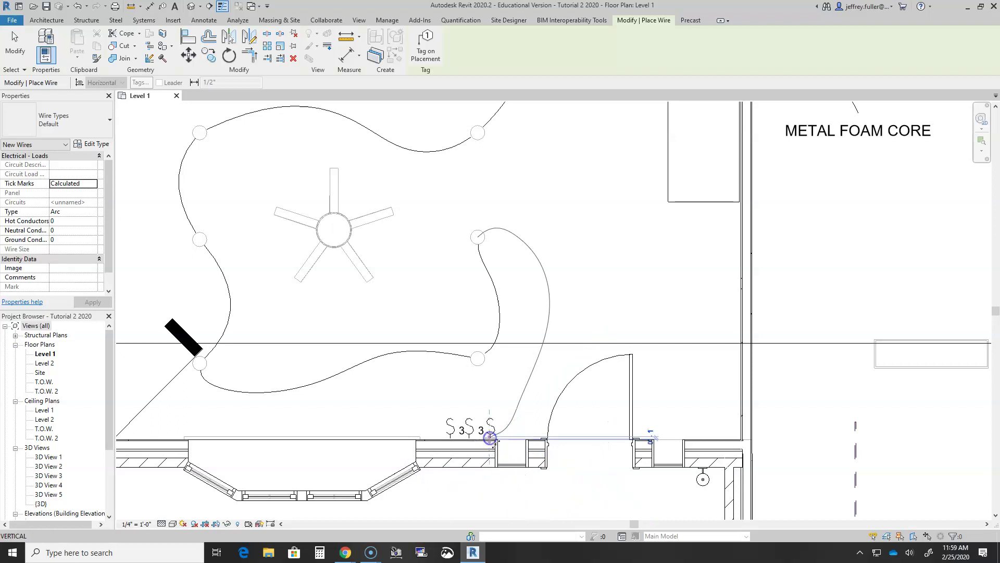
left_click(490, 440)
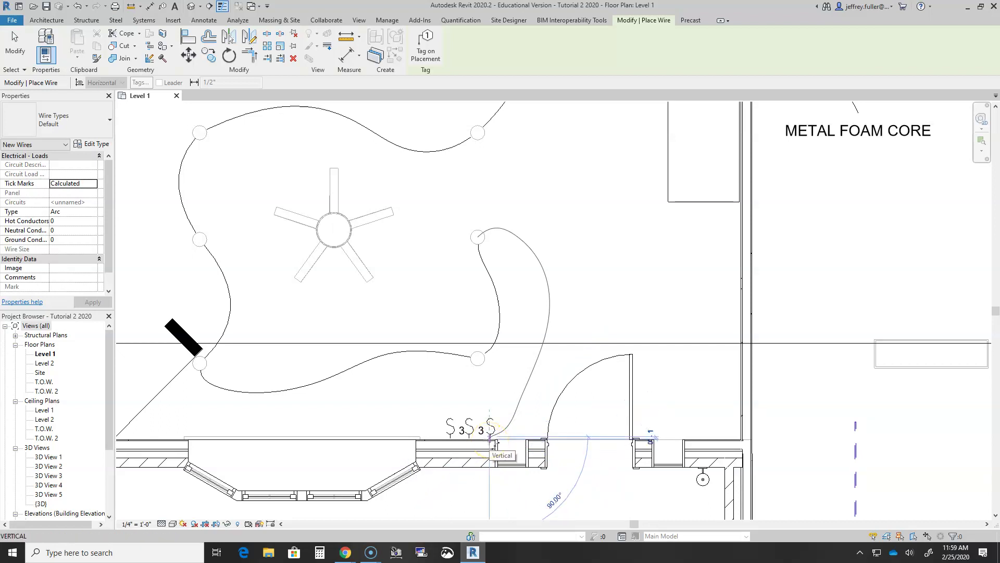
right_click(490, 440)
left_click(743, 322)
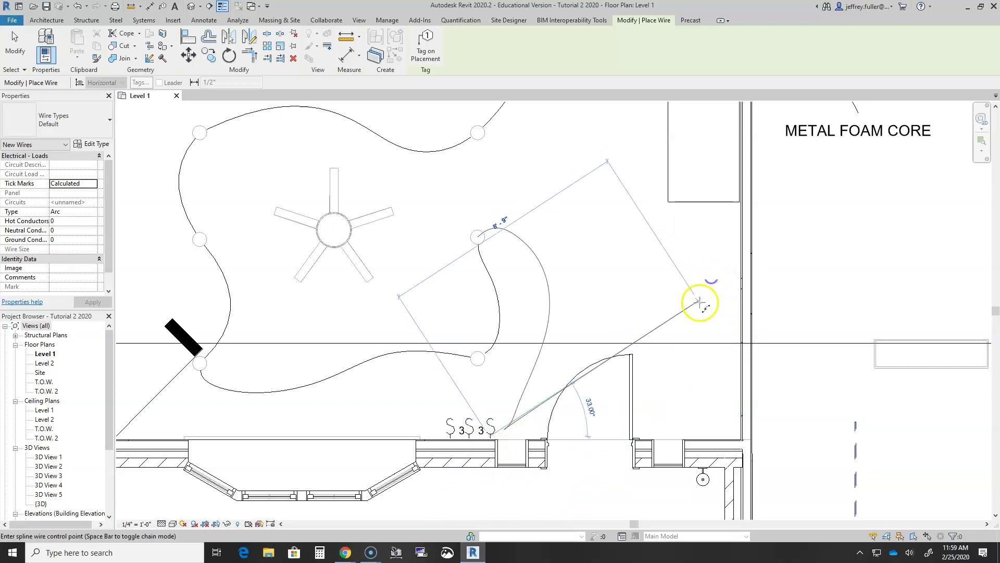
left_click(491, 435)
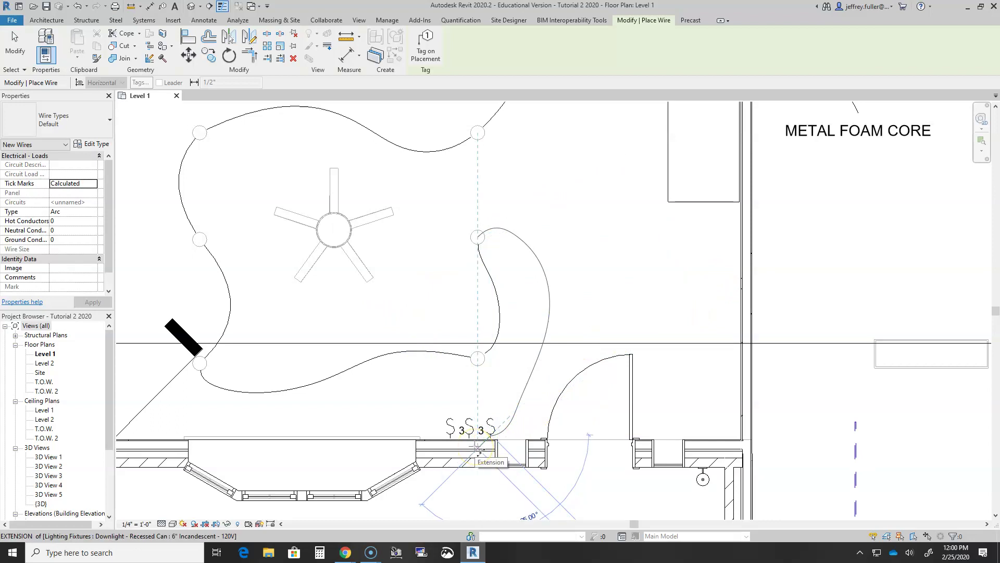
key("Return")
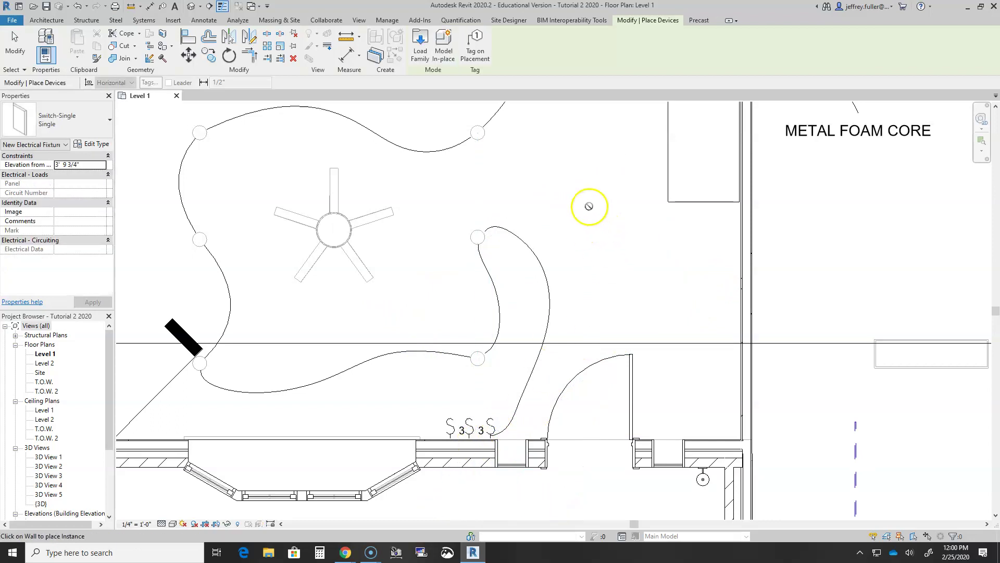
scroll(559, 207, "down", 4)
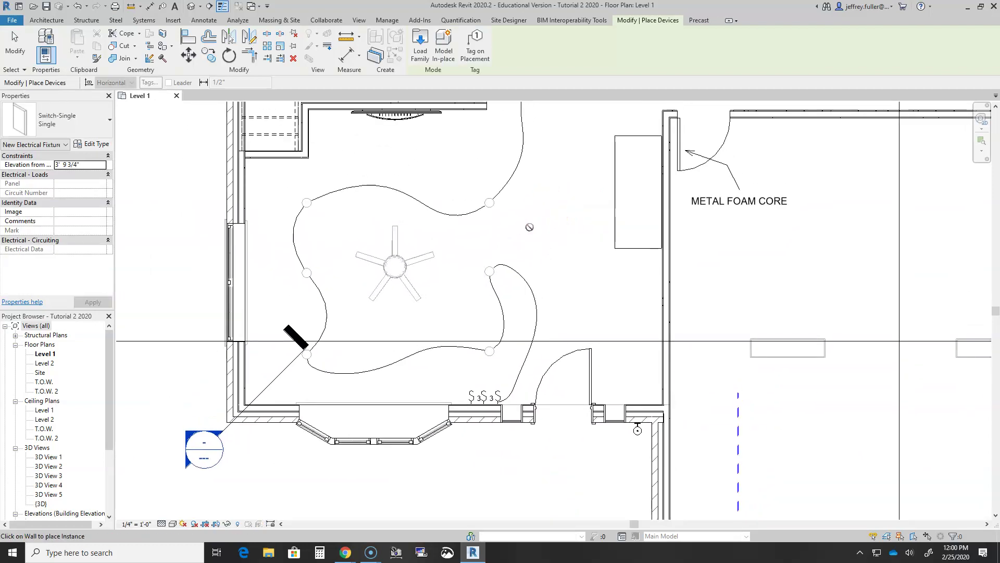
middle_click_drag(504, 236, 461, 266)
middle_click_drag(490, 208, 505, 289)
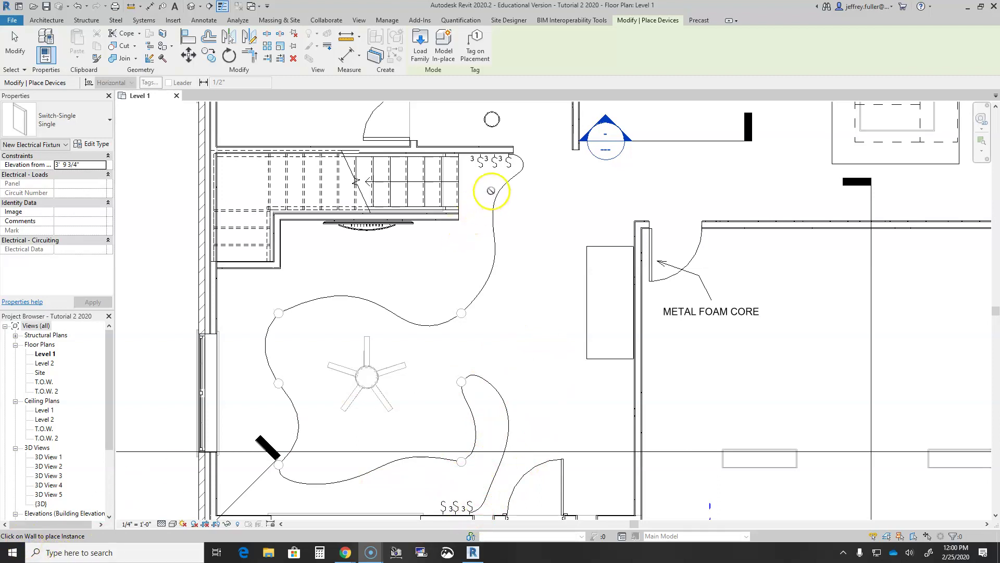
scroll(491, 191, "up", 2)
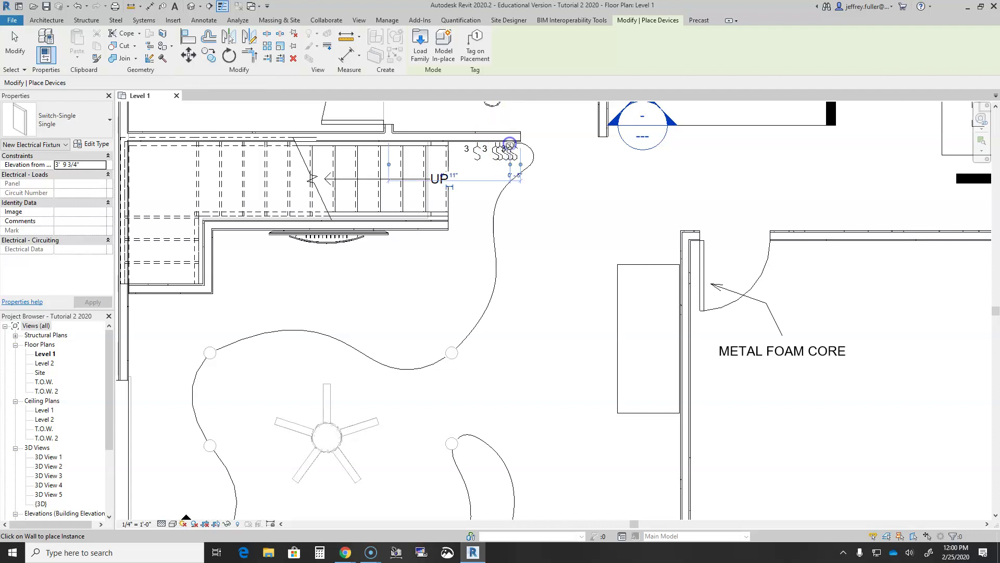
left_click(510, 151)
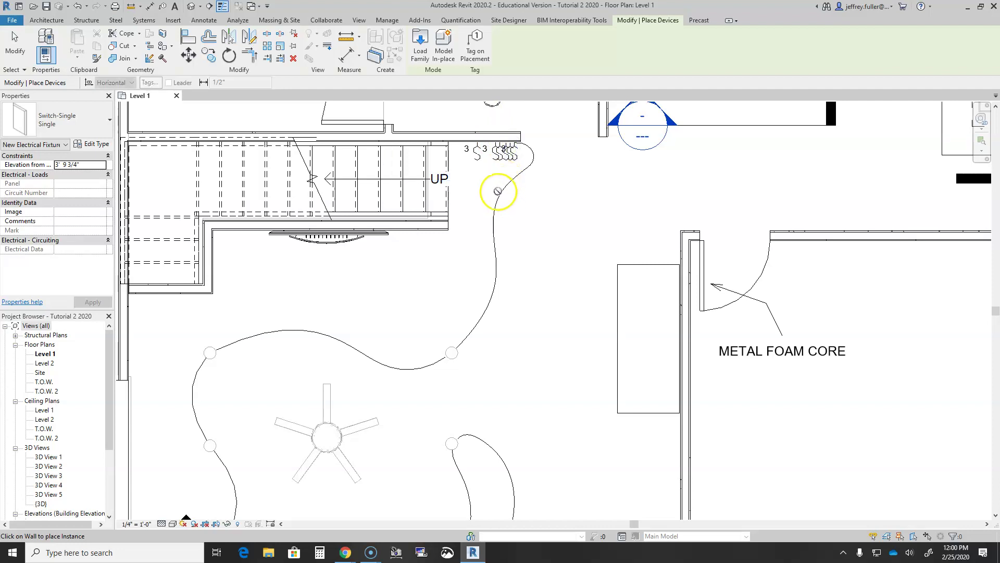
key("Escape")
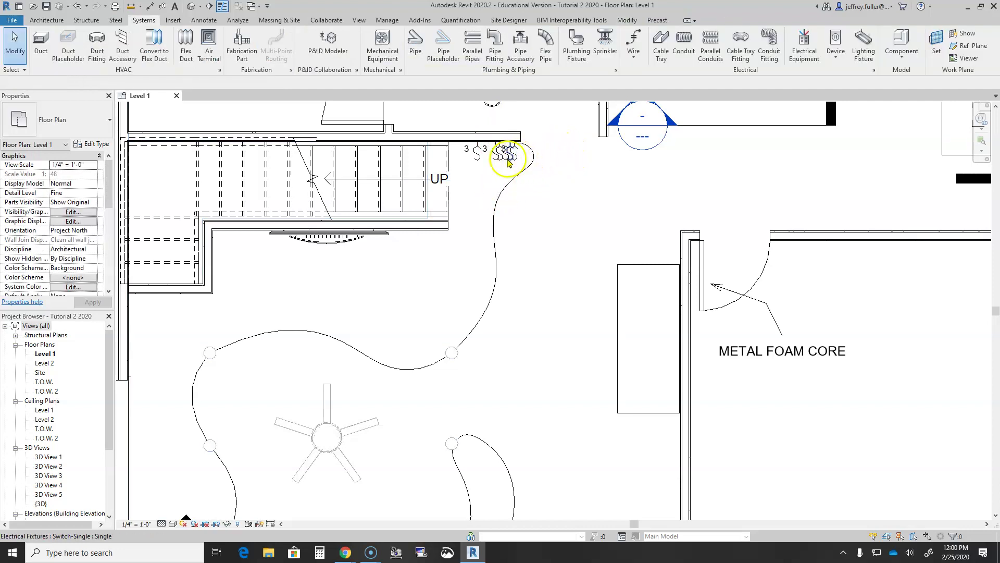
left_click(77, 7)
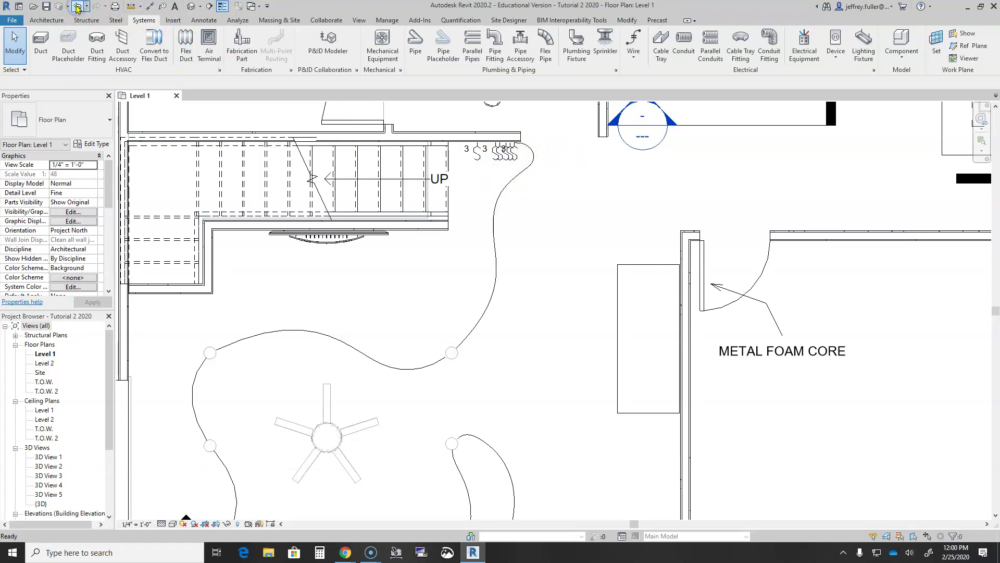
left_click(77, 7)
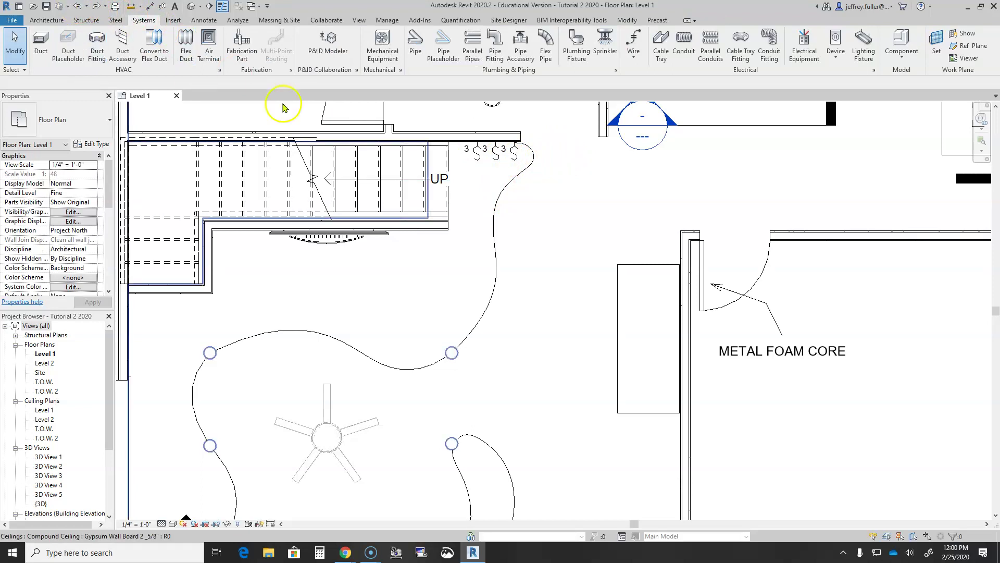
Try to draw a spline wire from the middle three-way switch on the stair wall toward the ceiling fan, hopping over the existing downlight wire
left_click(633, 54)
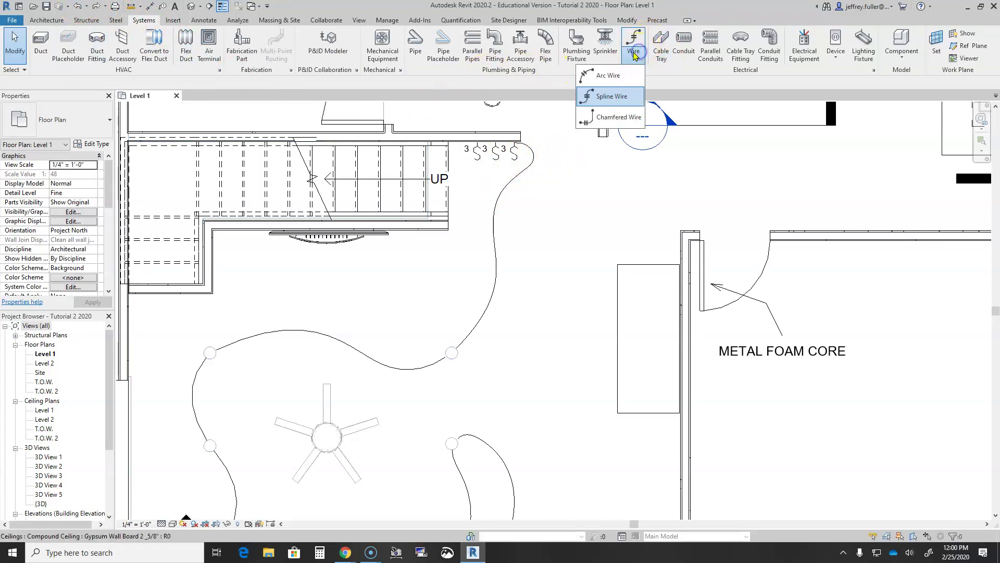
left_click(625, 97)
scroll(483, 170, "up", 2)
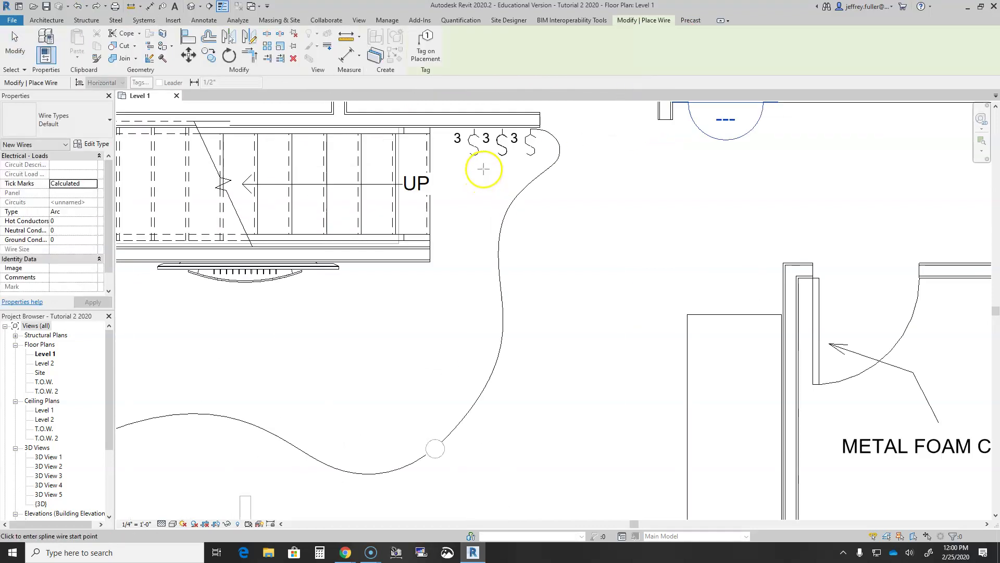
left_click(503, 132)
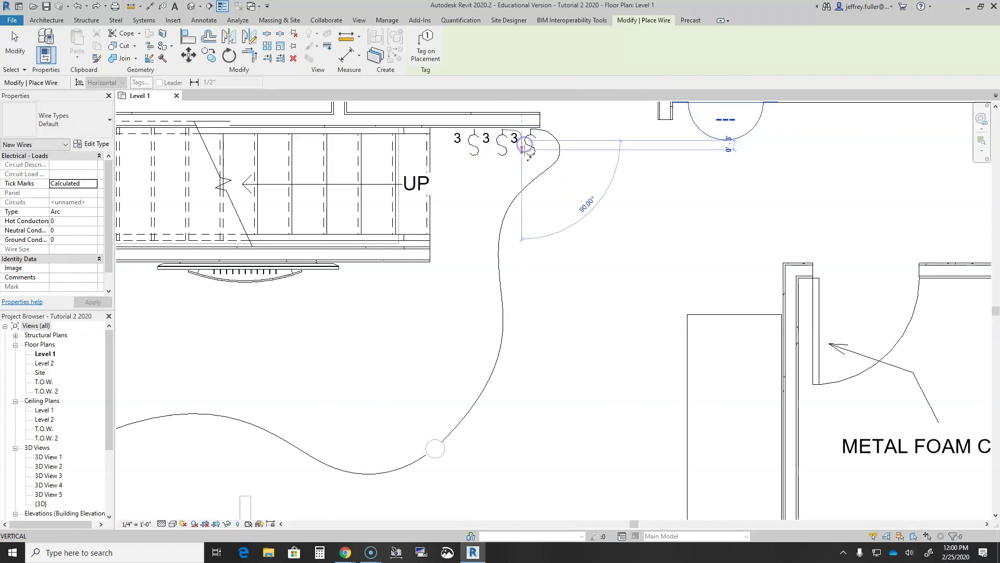
left_click(485, 201)
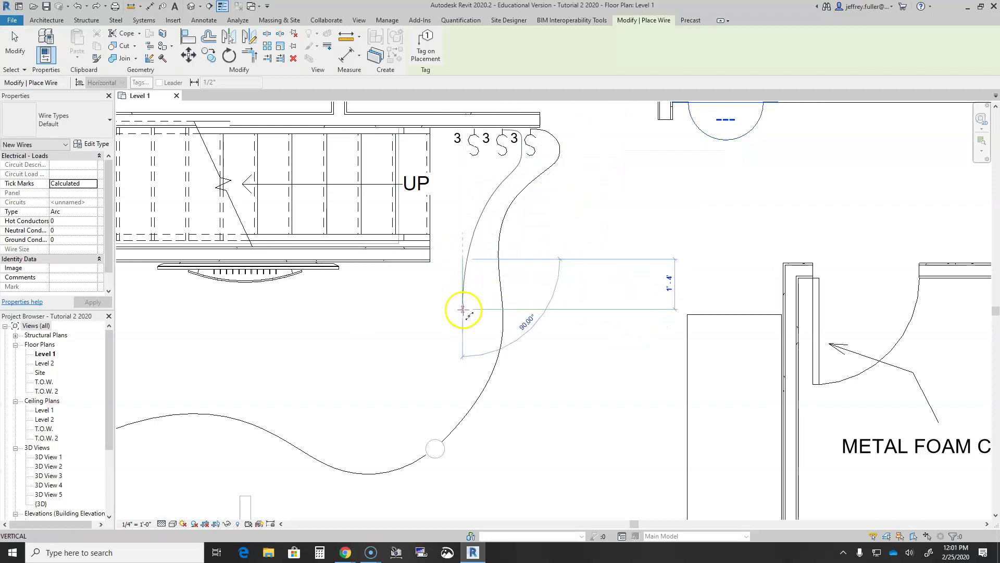
left_click(471, 335)
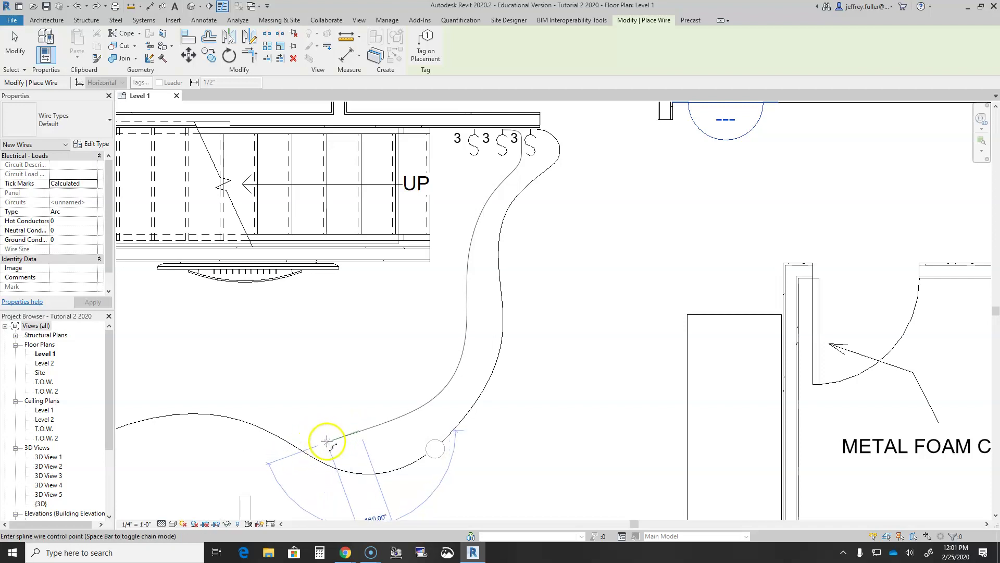
scroll(319, 432, "up", 1)
scroll(319, 431, "down", 2)
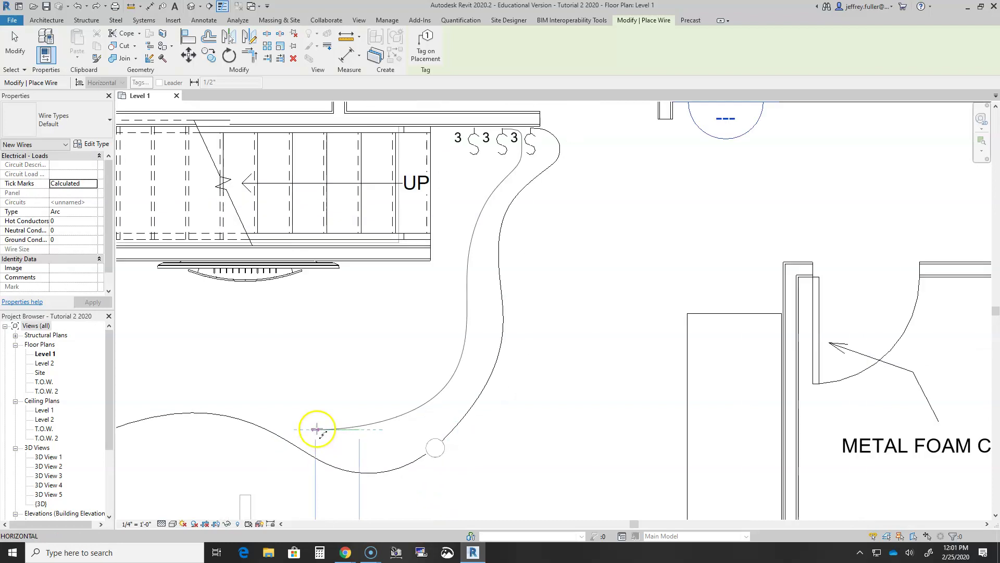
middle_click_drag(318, 429, 406, 314)
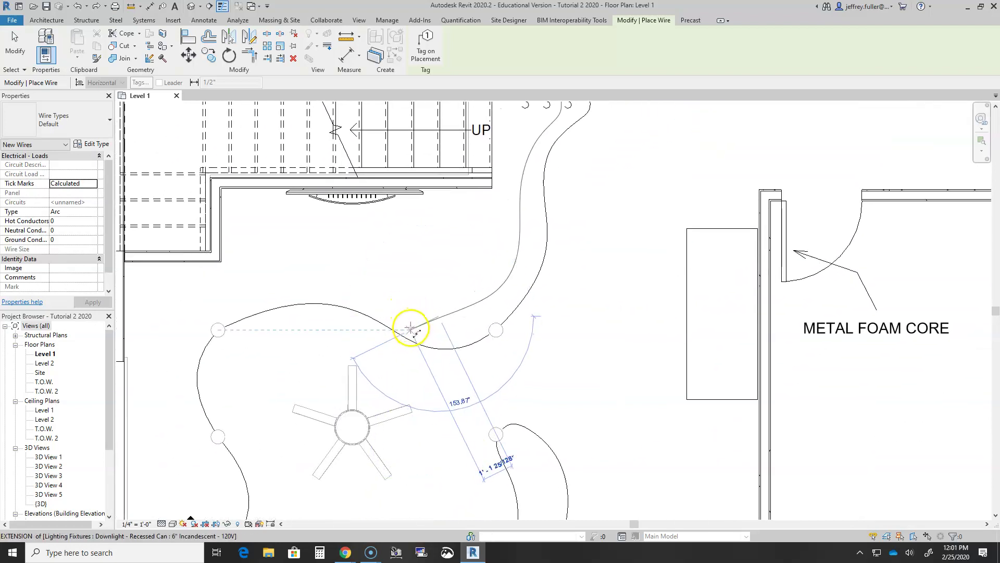
scroll(410, 330, "up", 5)
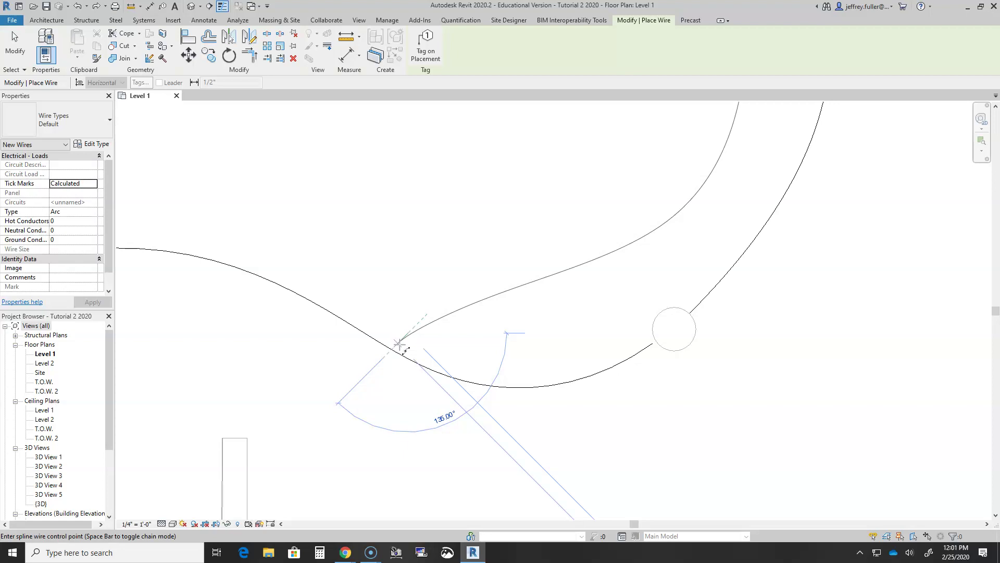
left_click(397, 345)
left_click(396, 343)
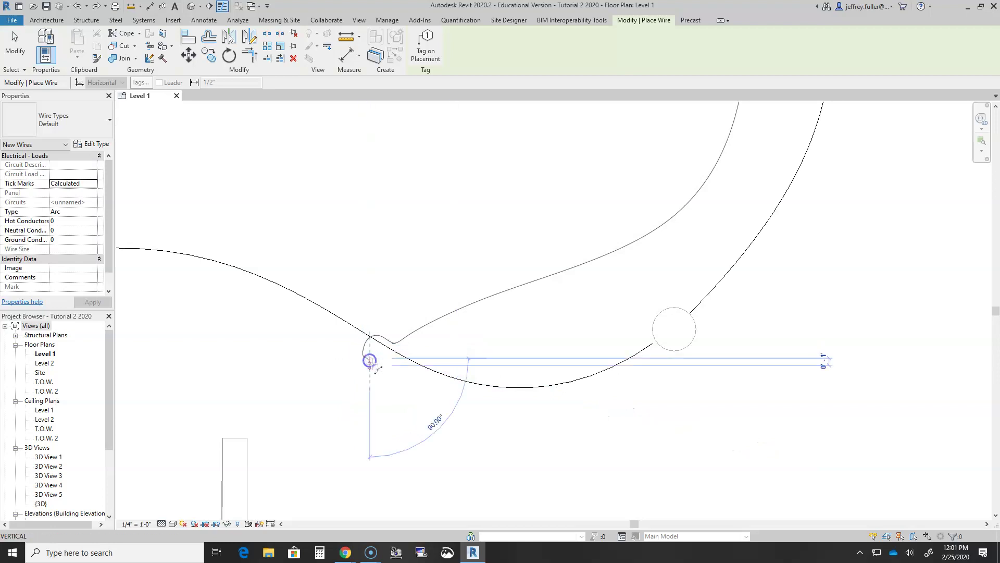
left_click(369, 387)
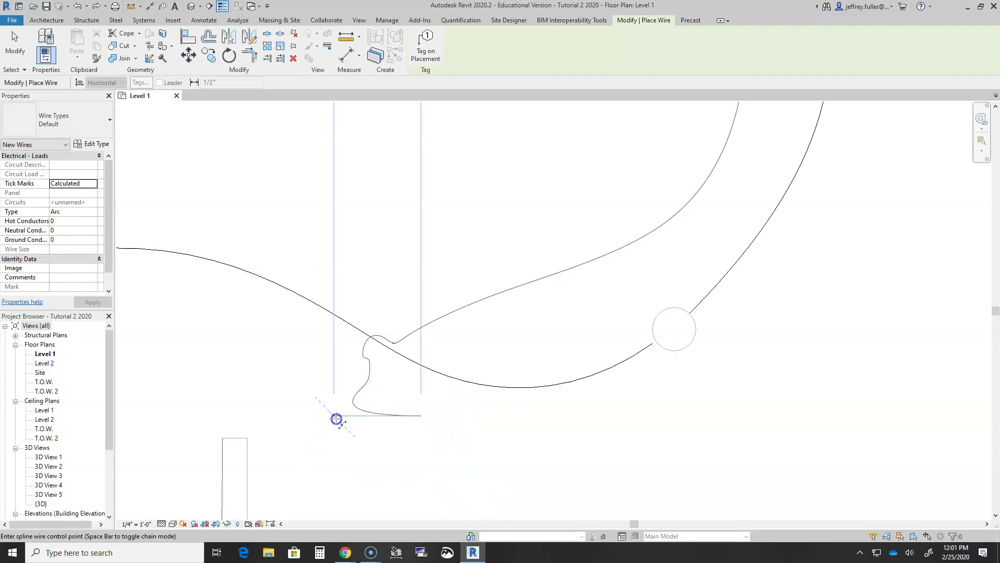
scroll(336, 417, "down", 2)
middle_click_drag(336, 417, 344, 311)
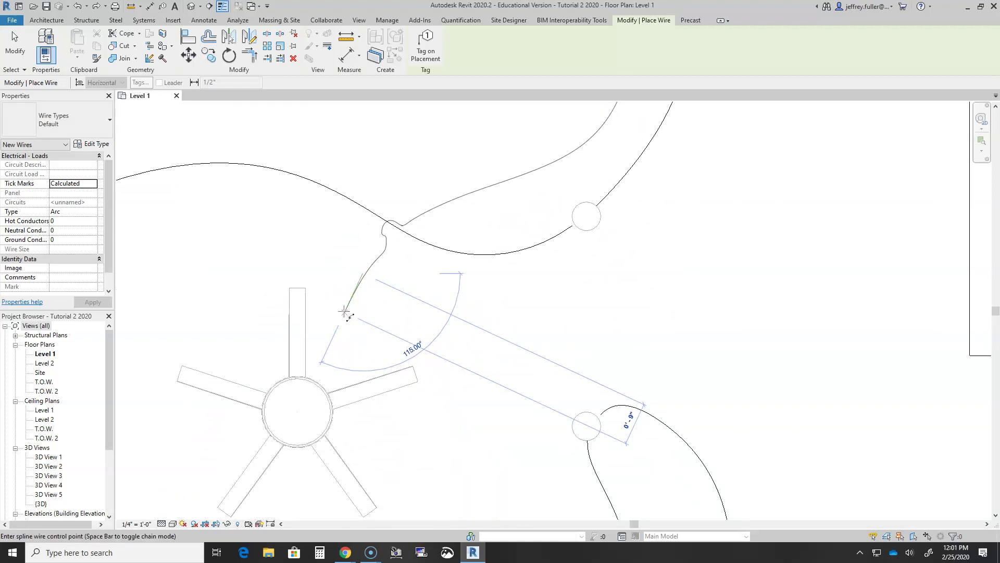
key("Escape")
key("Escape")
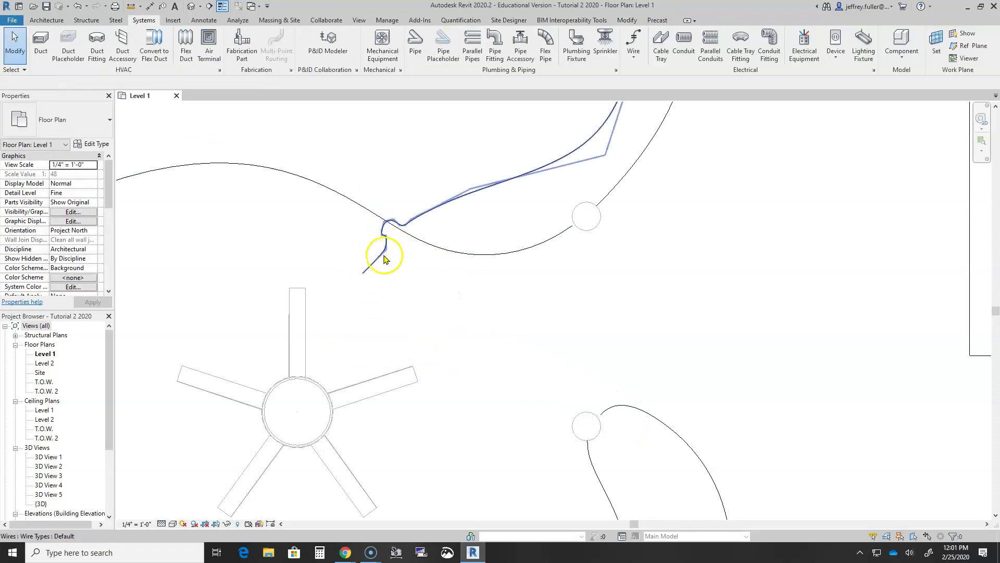
Delete the incomplete spline wire that runs from the middle stair-wall switch toward the ceiling fan
left_click(383, 258)
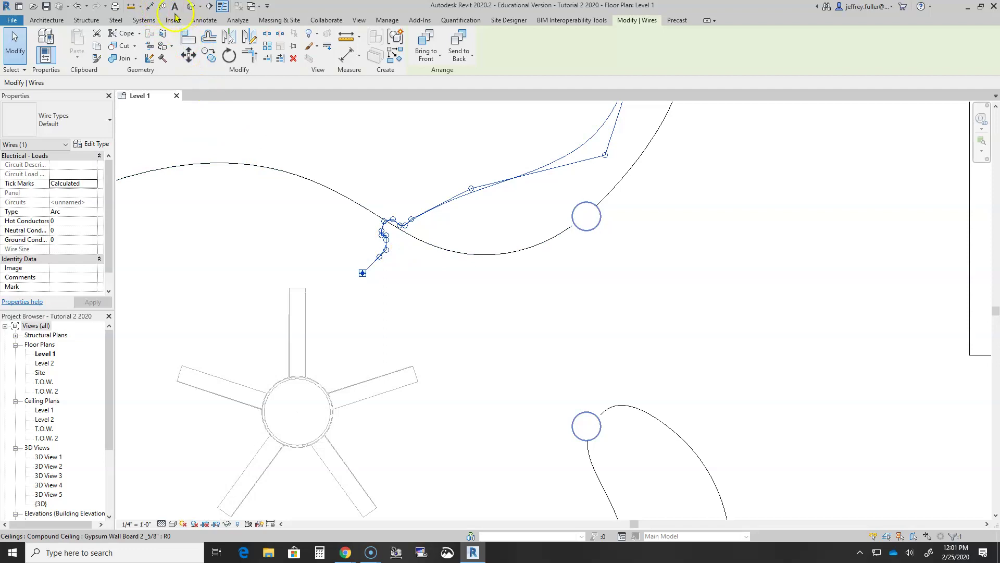
key("Delete")
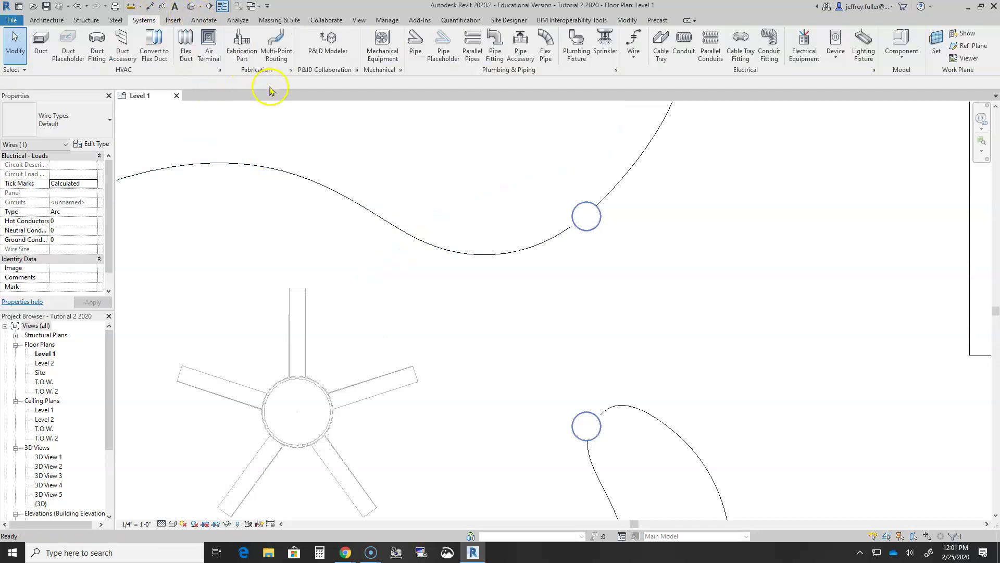
scroll(429, 199, "down", 2)
middle_click_drag(428, 199, 317, 342)
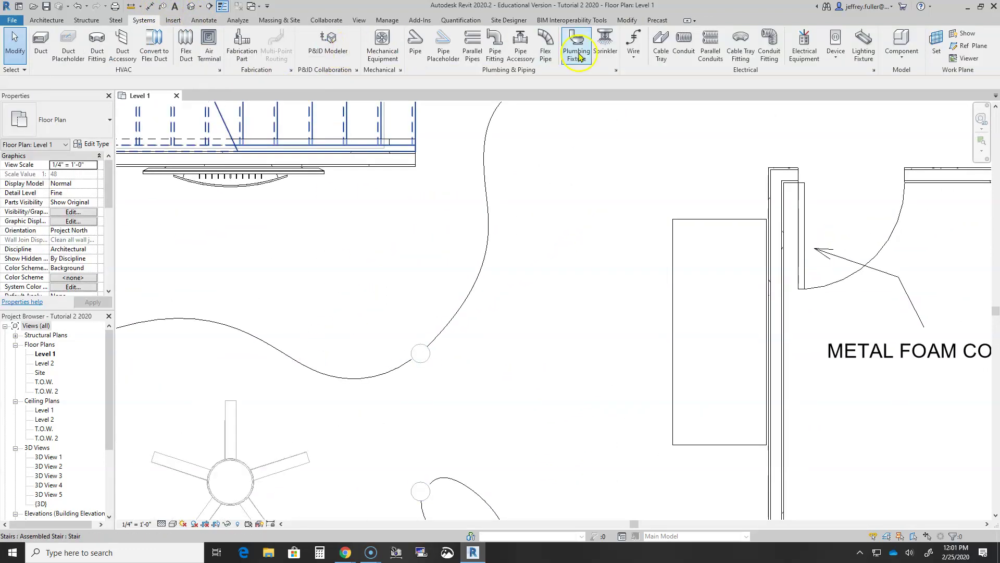
Draw a spline wire from the middle three-way switch on the stair wall, inside the existing downlight wire, ending just short of the crossing near the ceiling fan
left_click(633, 55)
left_click(620, 89)
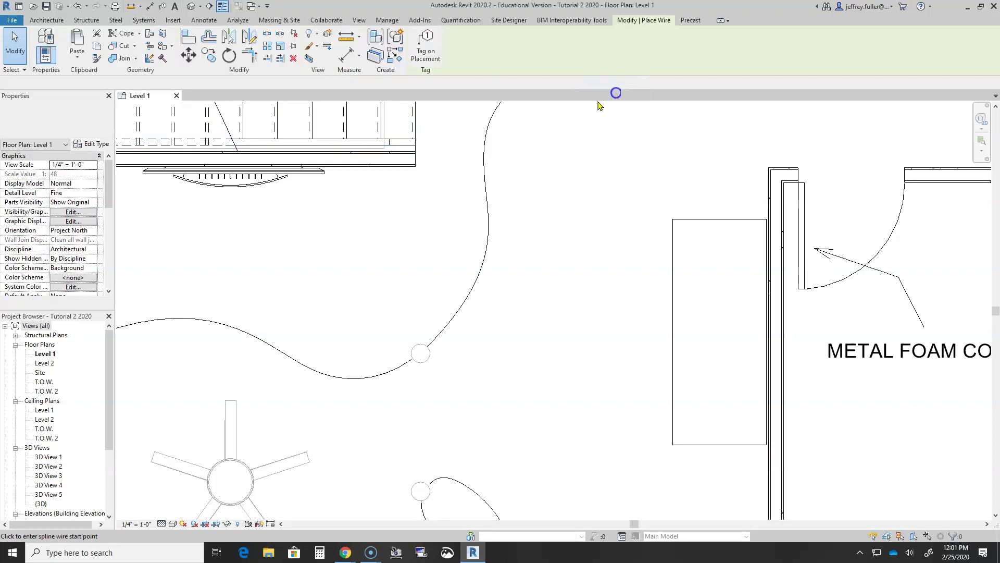
scroll(543, 232, "down", 2)
middle_click_drag(542, 232, 521, 239)
scroll(508, 242, "up", 3)
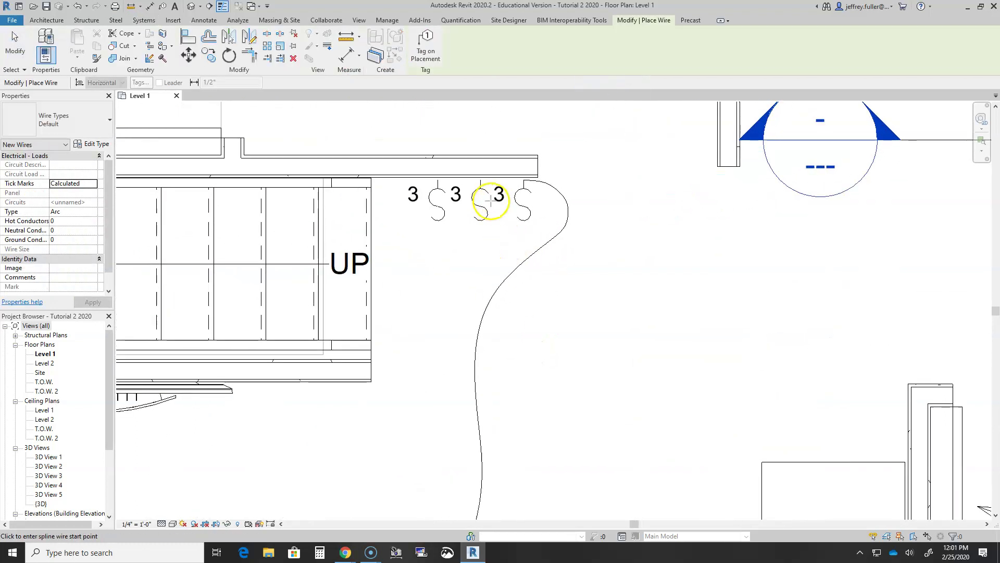
scroll(490, 199, "up", 2)
left_click(475, 168)
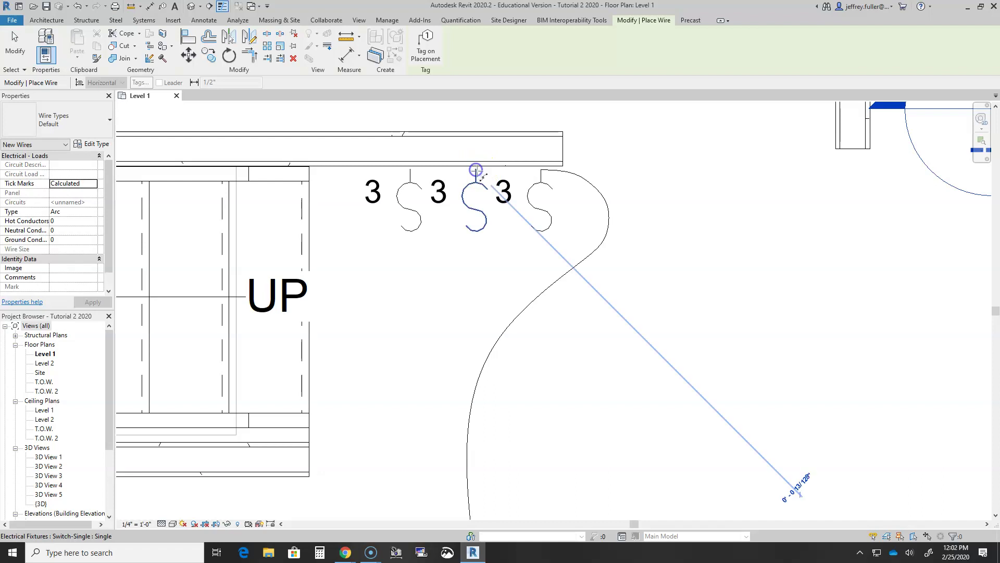
left_click(504, 169)
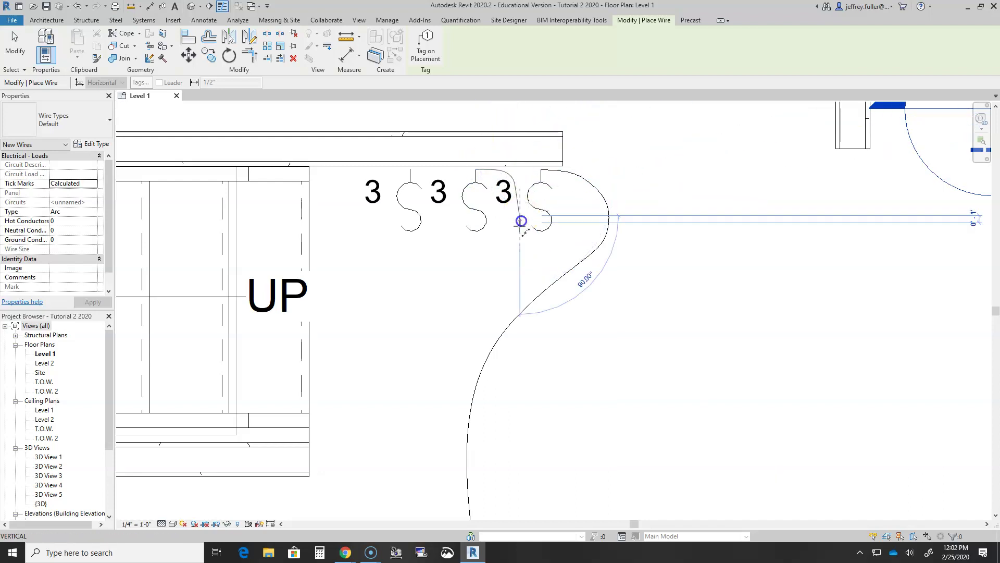
left_click(467, 318)
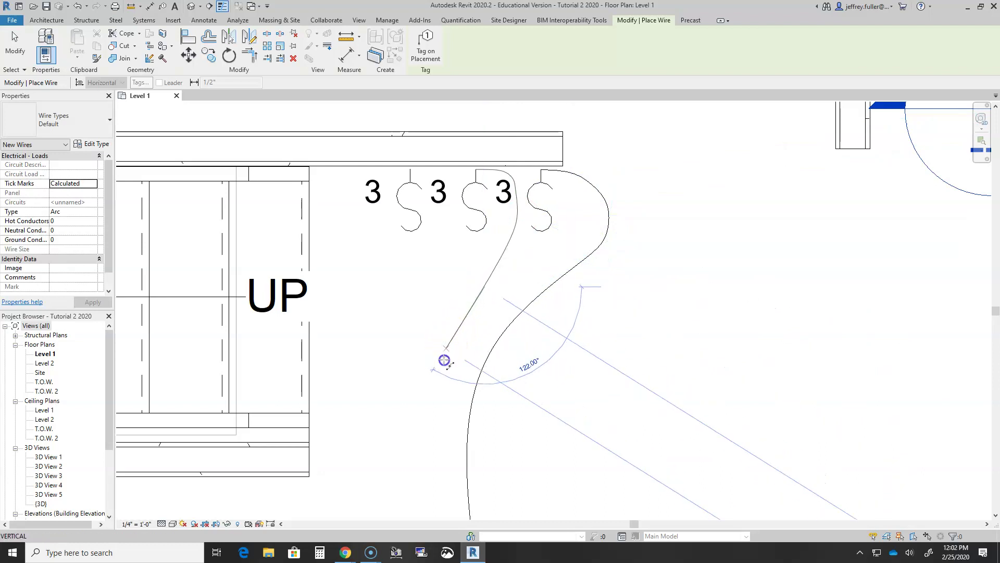
middle_click_drag(436, 380, 439, 164)
left_click(423, 195)
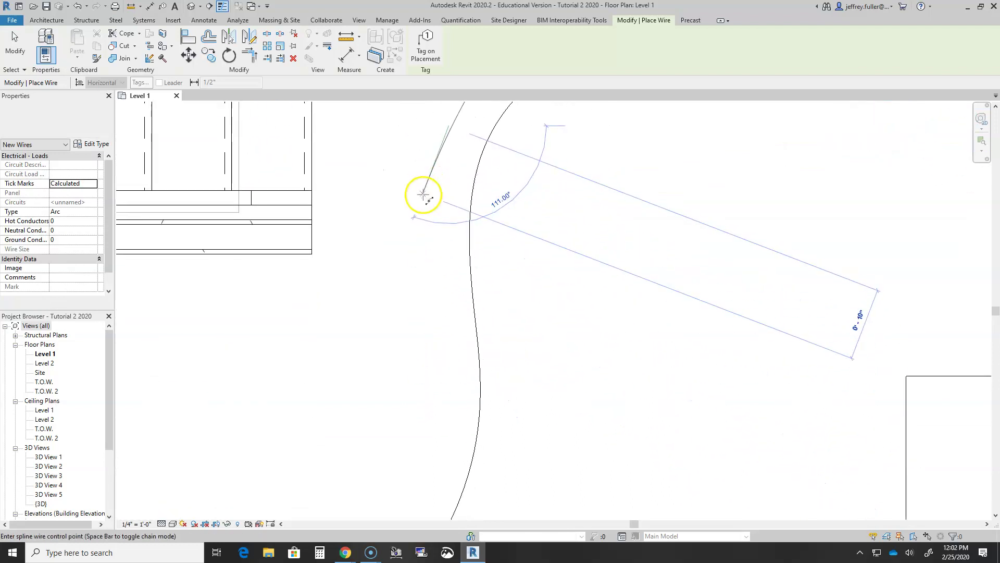
left_click(407, 278)
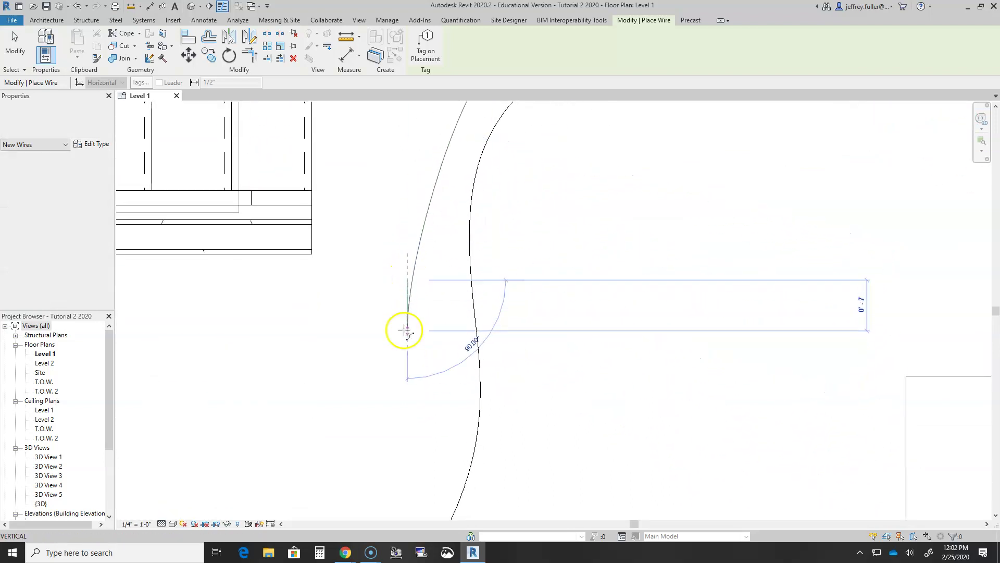
left_click(405, 410)
middle_click_drag(406, 432, 474, 117)
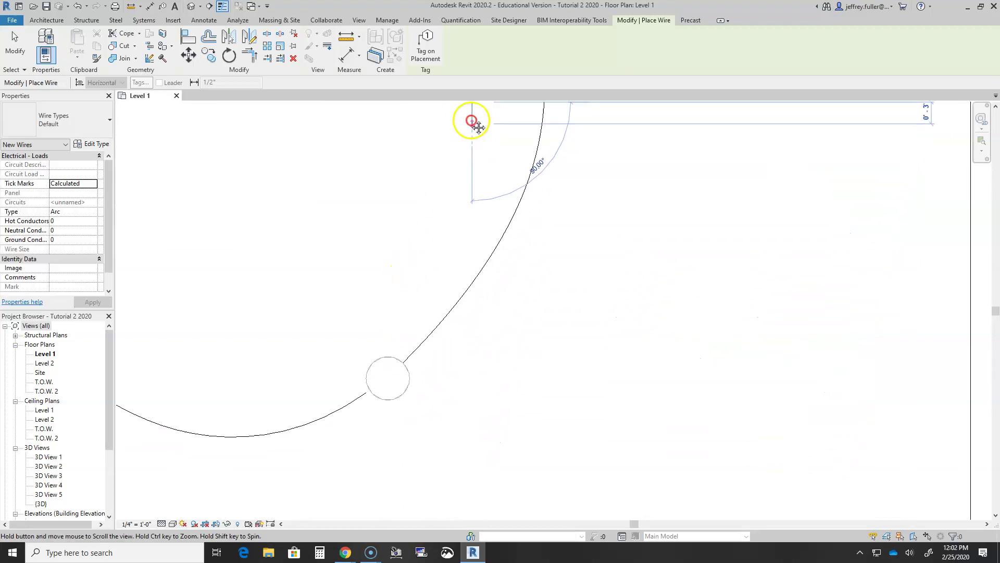
left_click(390, 263)
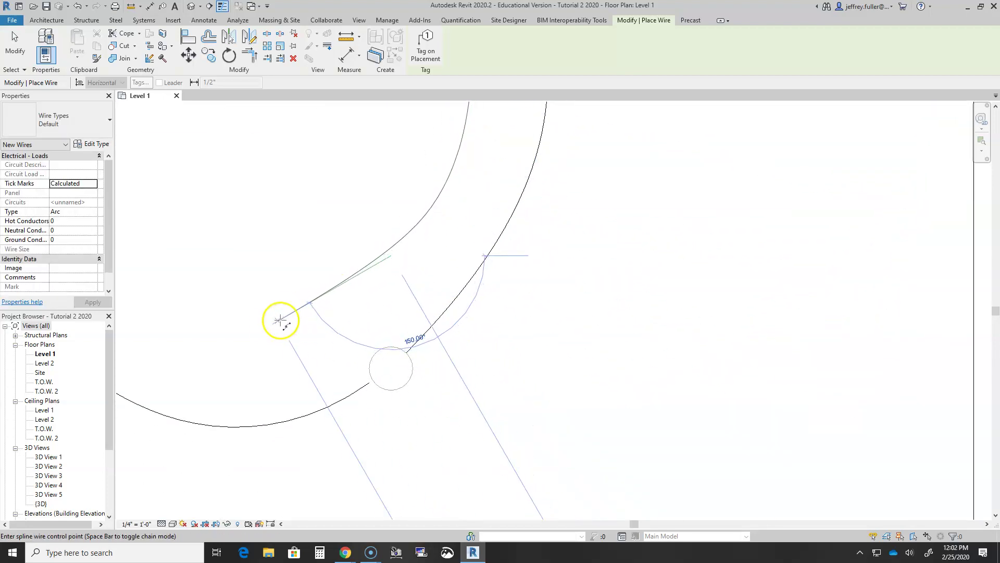
middle_click_drag(263, 335, 544, 159)
left_click(475, 168)
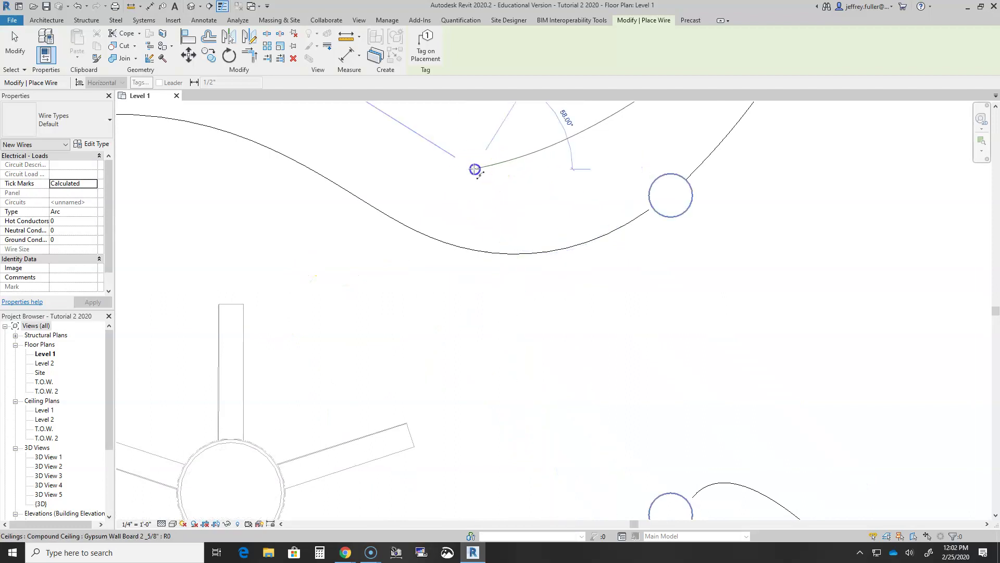
left_click(396, 186)
left_click(380, 201)
left_click(373, 201)
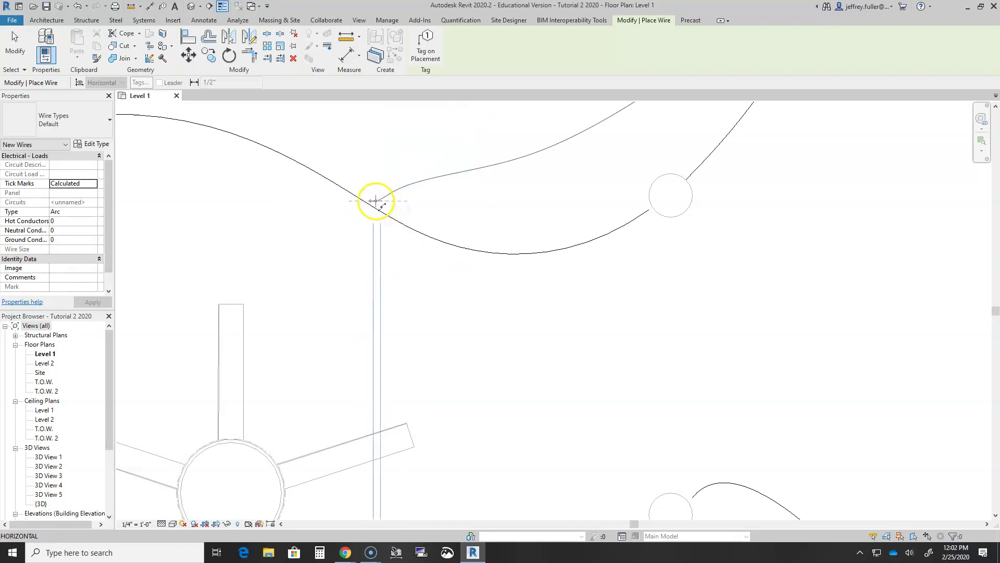
key("Escape")
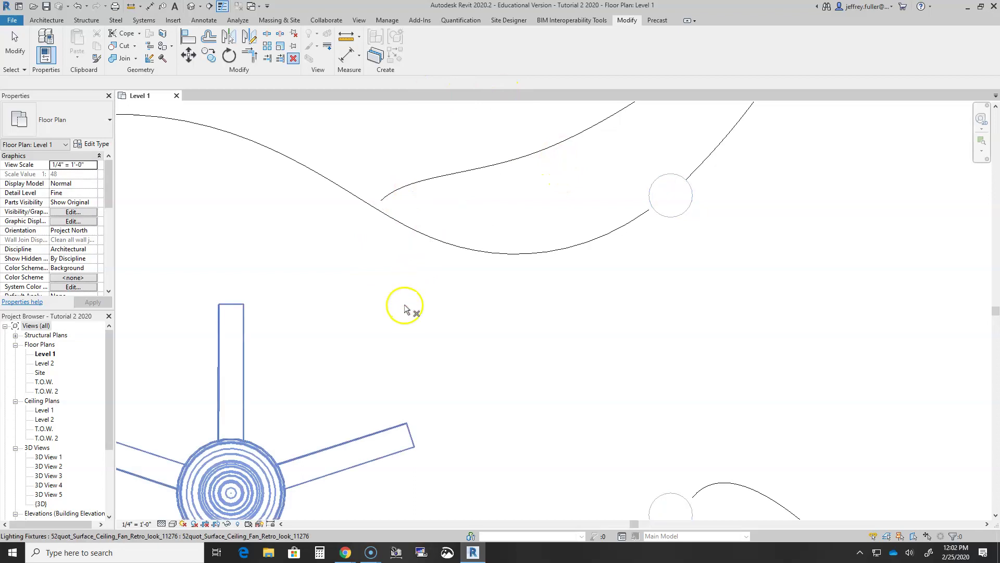
Draw a second spline wire from just past the downlight wire, on the fan side of the gap, to the center of the ceiling fan
scroll(417, 290, "down", 4)
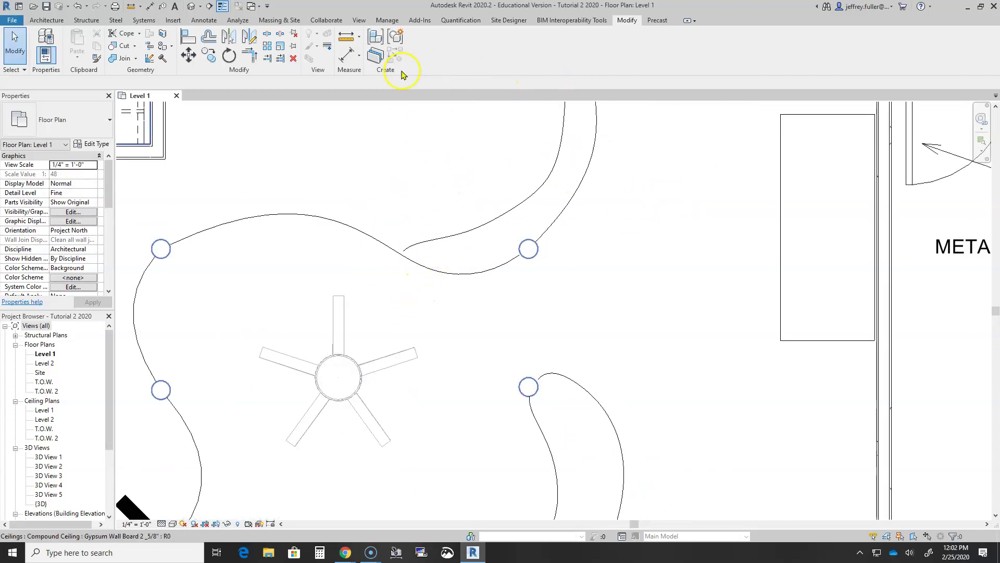
left_click(141, 20)
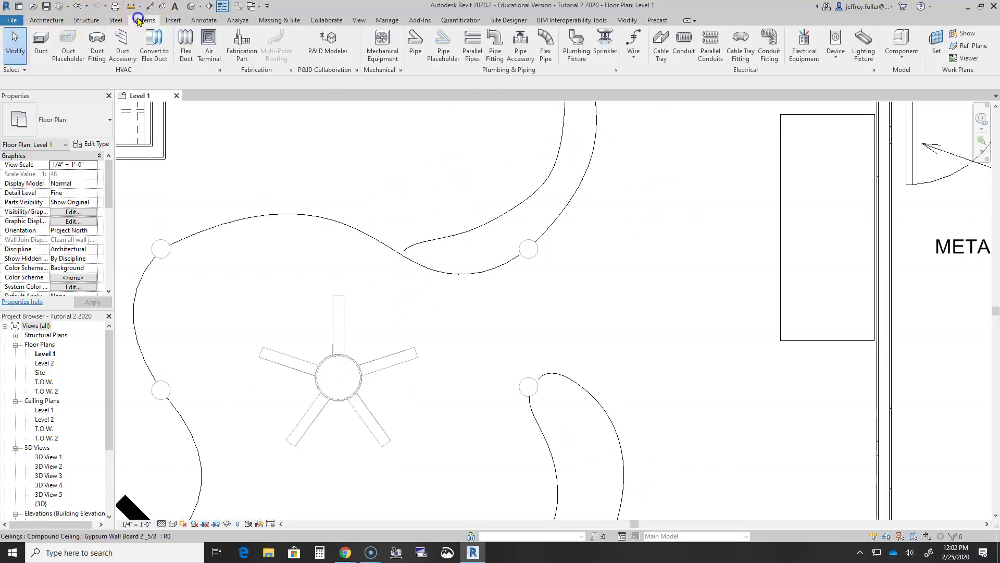
left_click(634, 55)
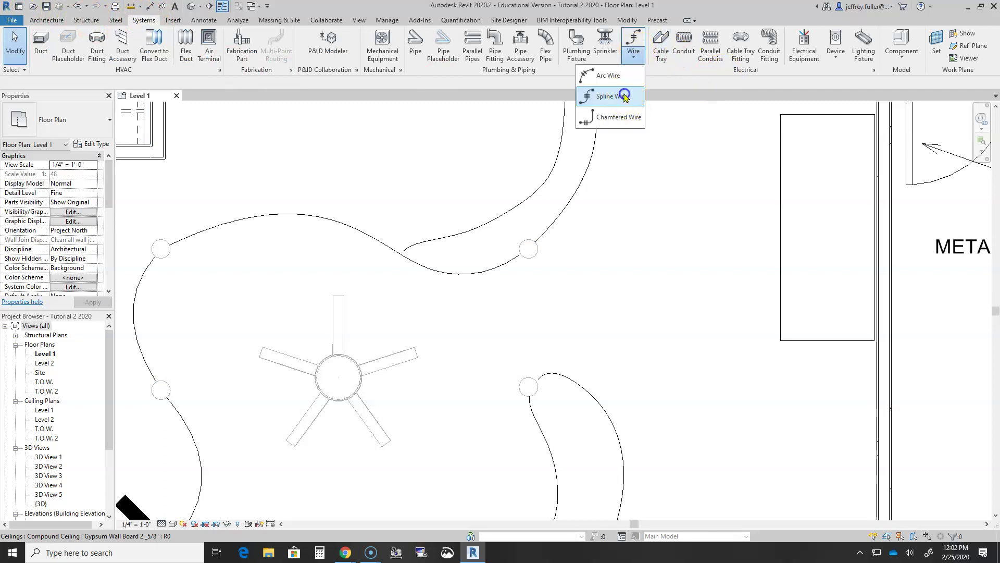
left_click(625, 97)
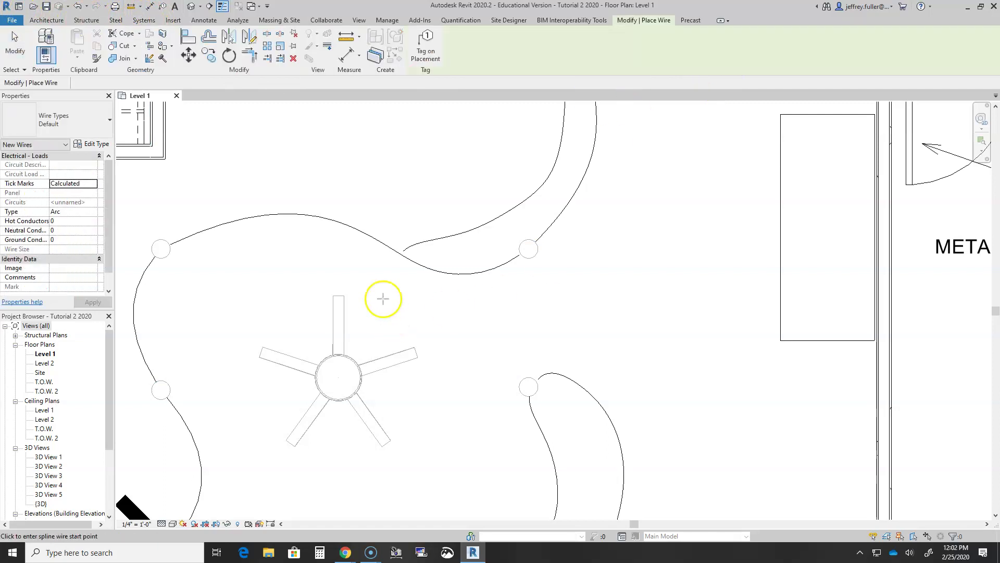
left_click(393, 259)
left_click(365, 302)
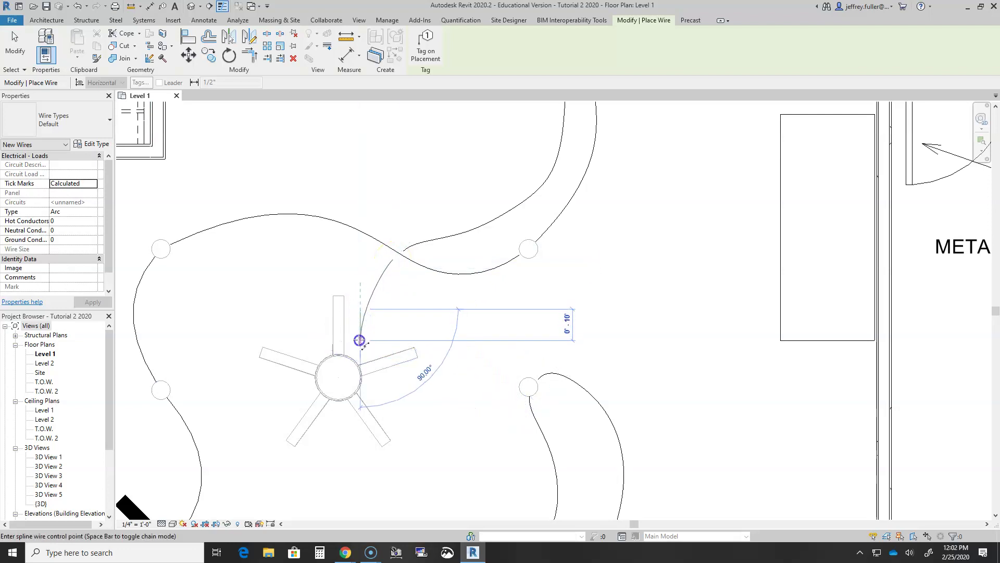
left_click(355, 365)
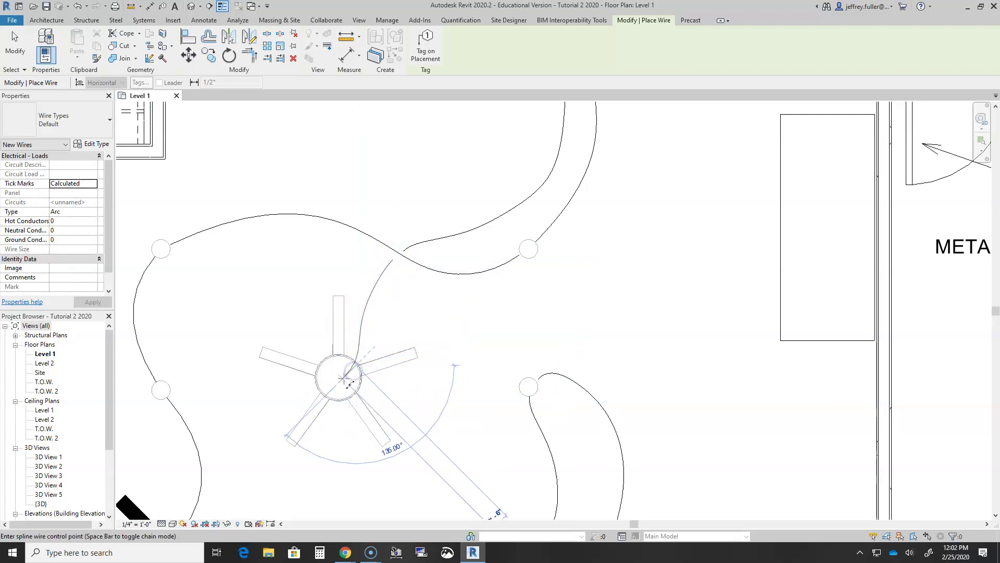
left_click(337, 381)
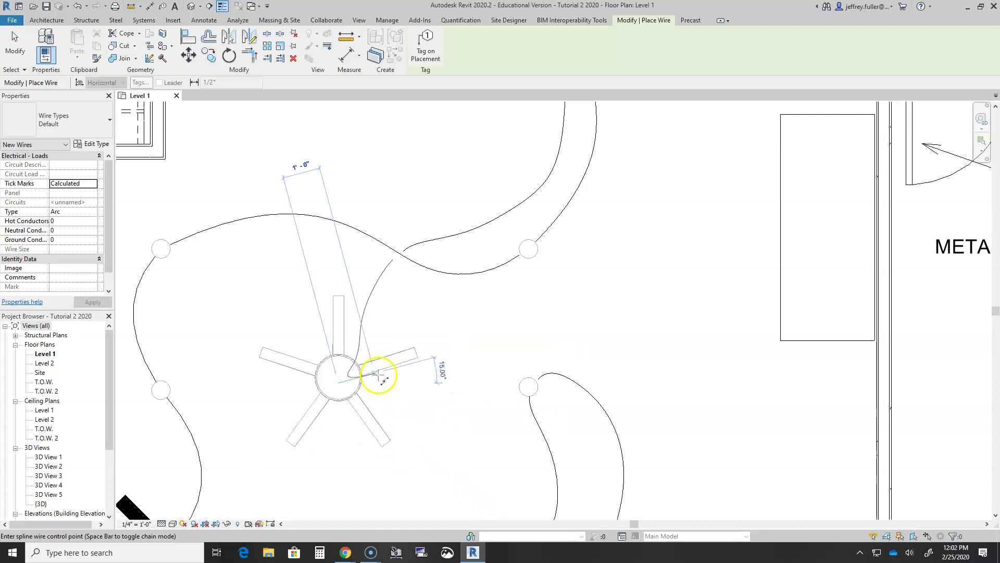
left_click(336, 383)
key("Escape")
key("Escape")
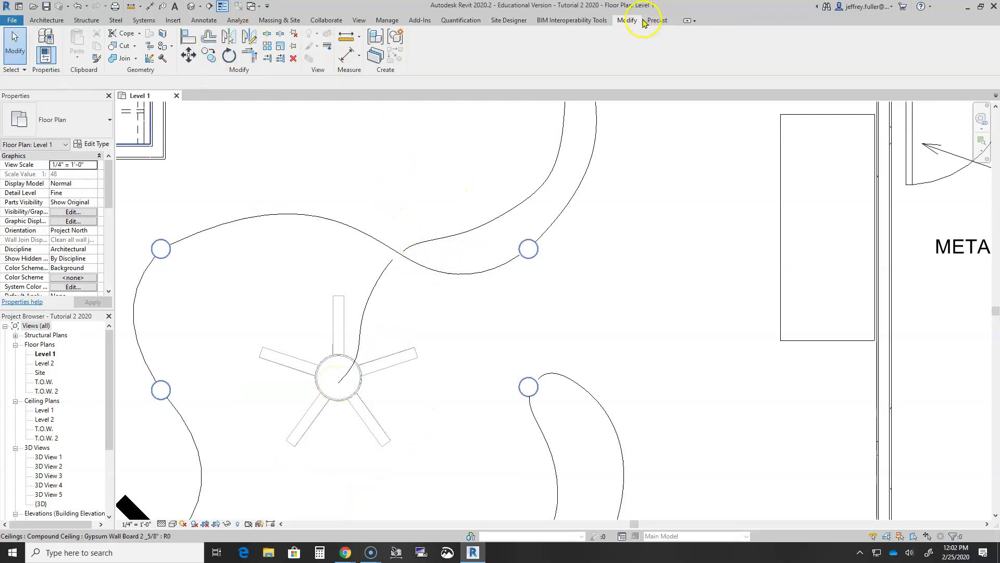
left_click(51, 21)
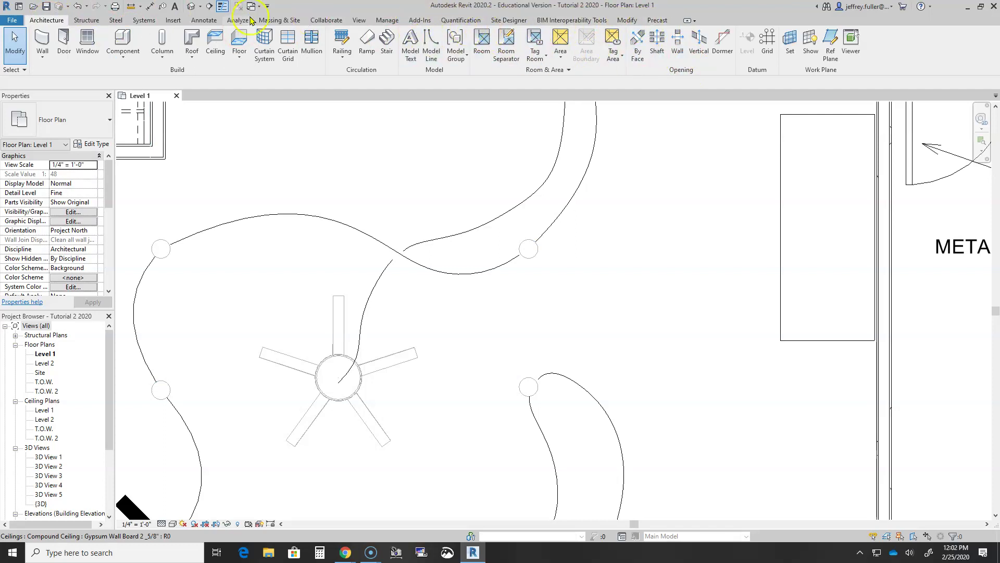
left_click(144, 20)
left_click(629, 54)
left_click(610, 97)
scroll(408, 247, "up", 5)
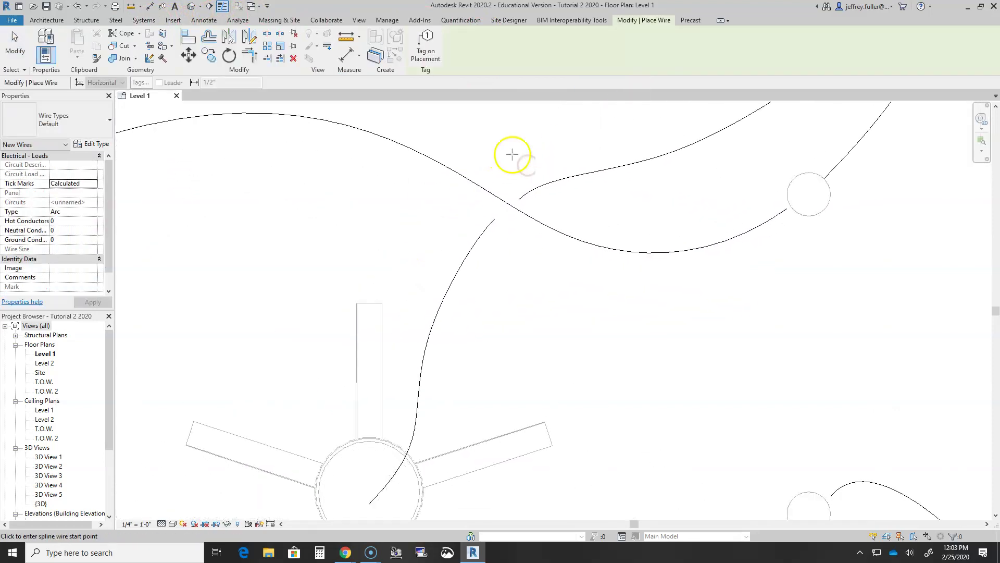
Try to bridge the gap between the two fan wires with an arc wire across the downlight wire
left_click(61, 23)
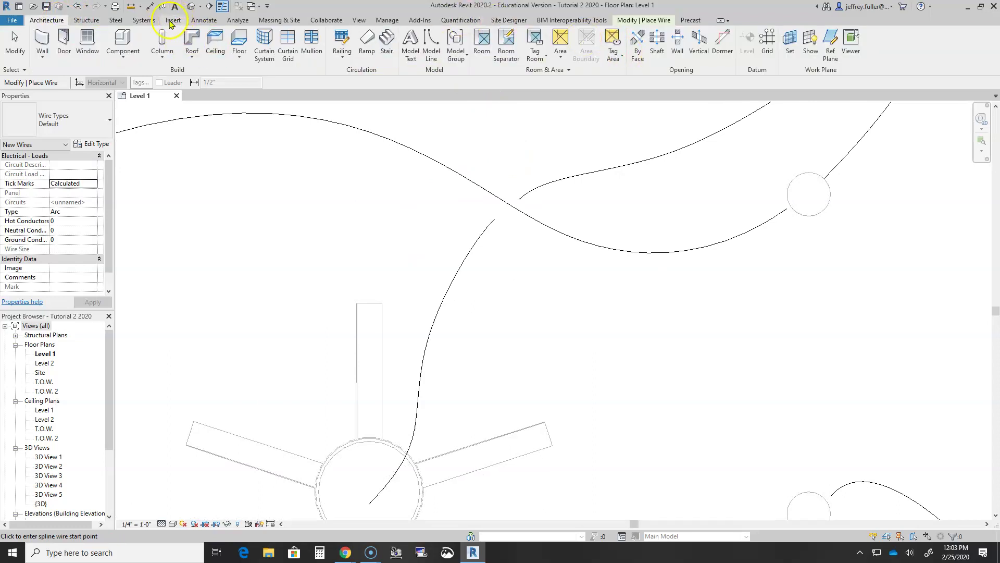
left_click(151, 22)
left_click(634, 54)
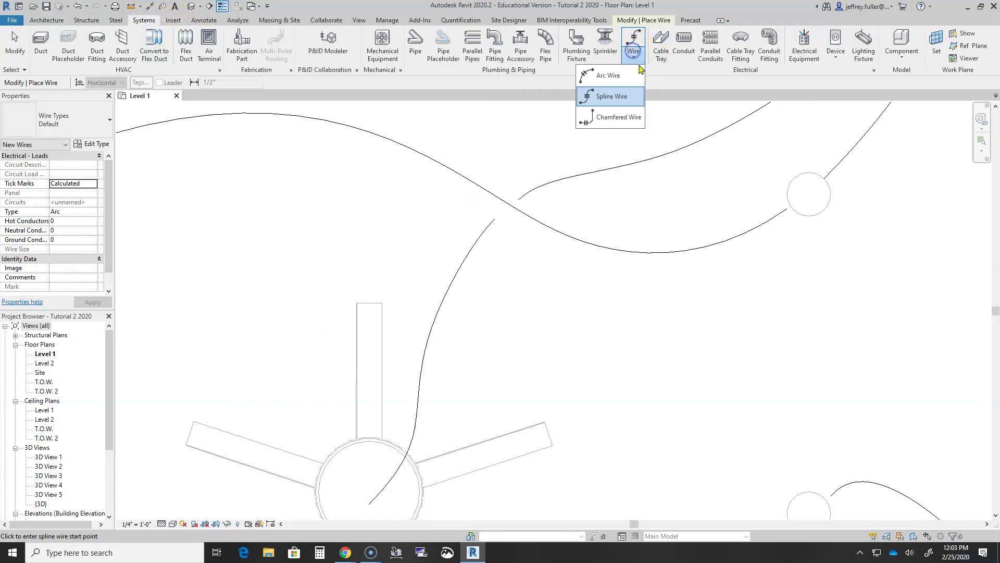
left_click(614, 76)
scroll(523, 203, "up", 5)
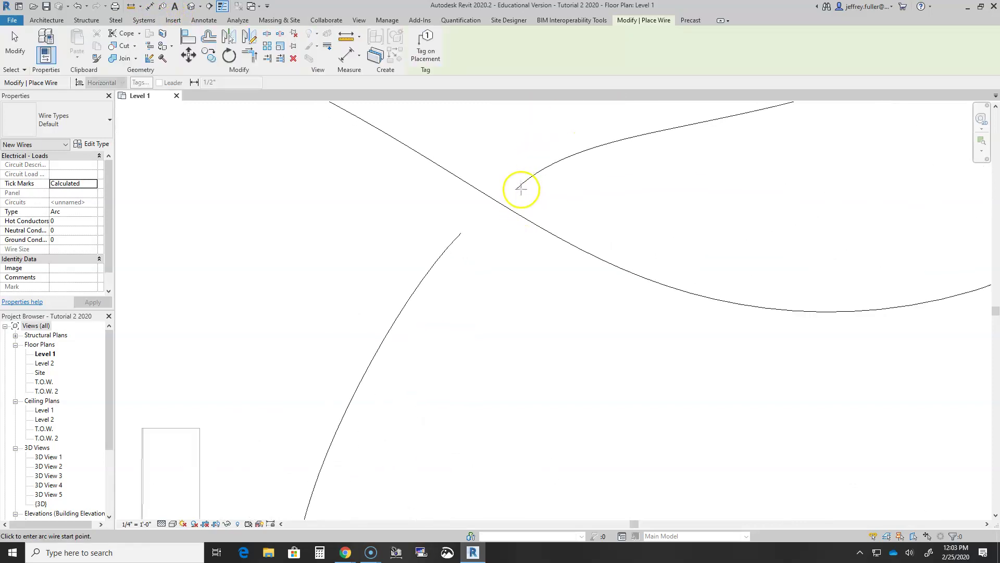
left_click(516, 188)
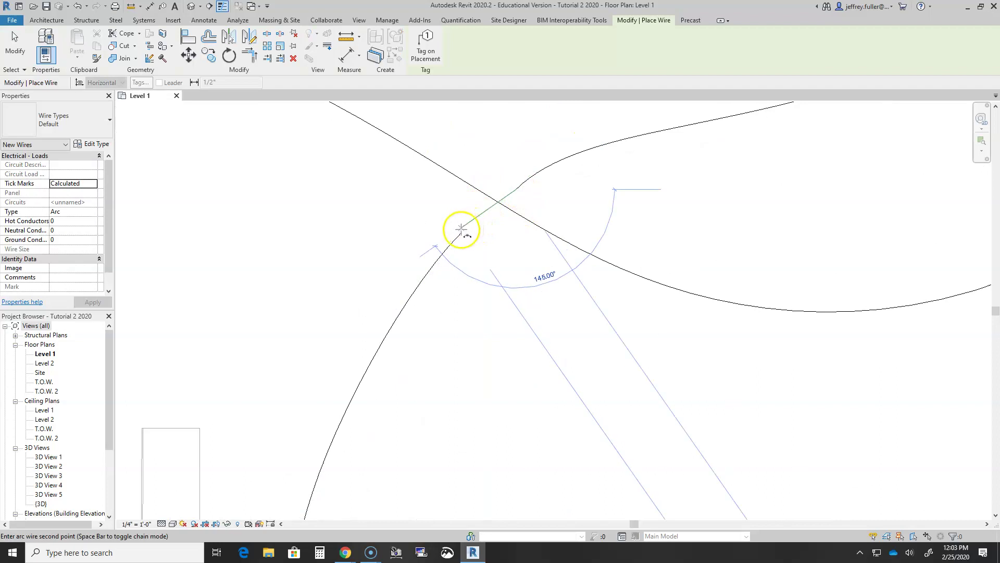
left_click(460, 233)
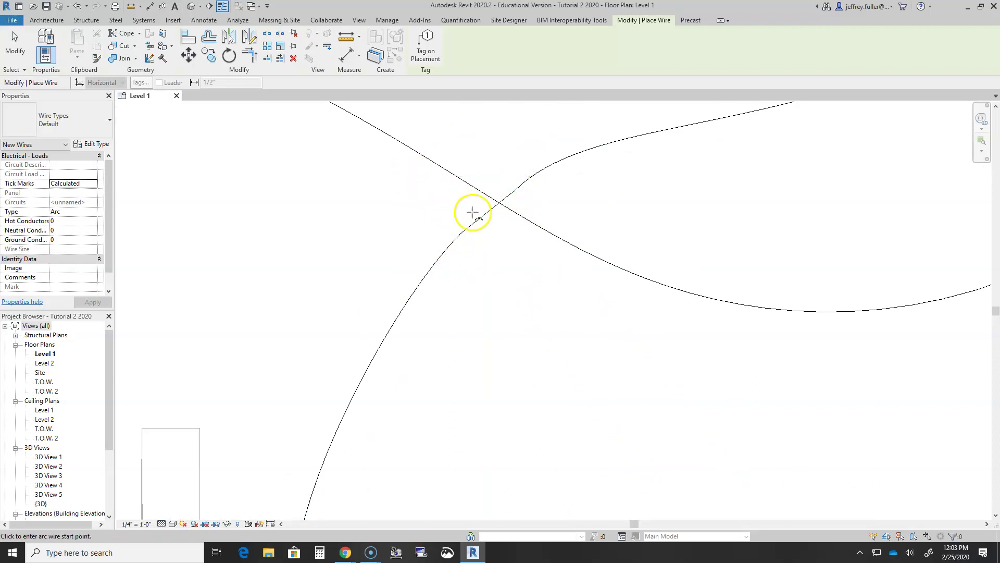
key("Escape")
Delete the short straight wire that bridges the gap between the two fan wires
left_click(496, 212)
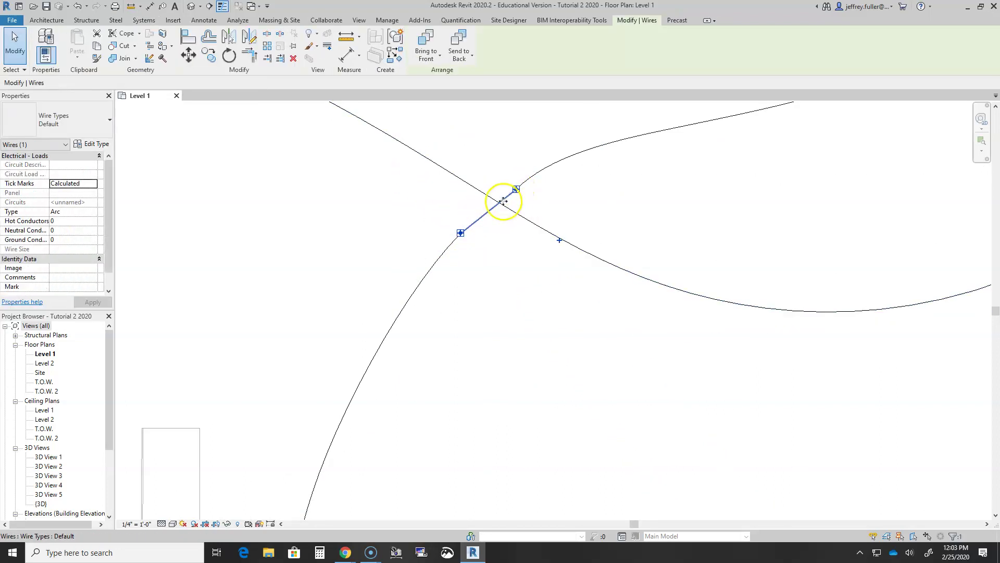
mouse_move(500, 204)
left_mouse_down()
mouse_move(509, 219)
mouse_move(484, 174)
mouse_move(500, 205)
left_mouse_up()
key("Escape")
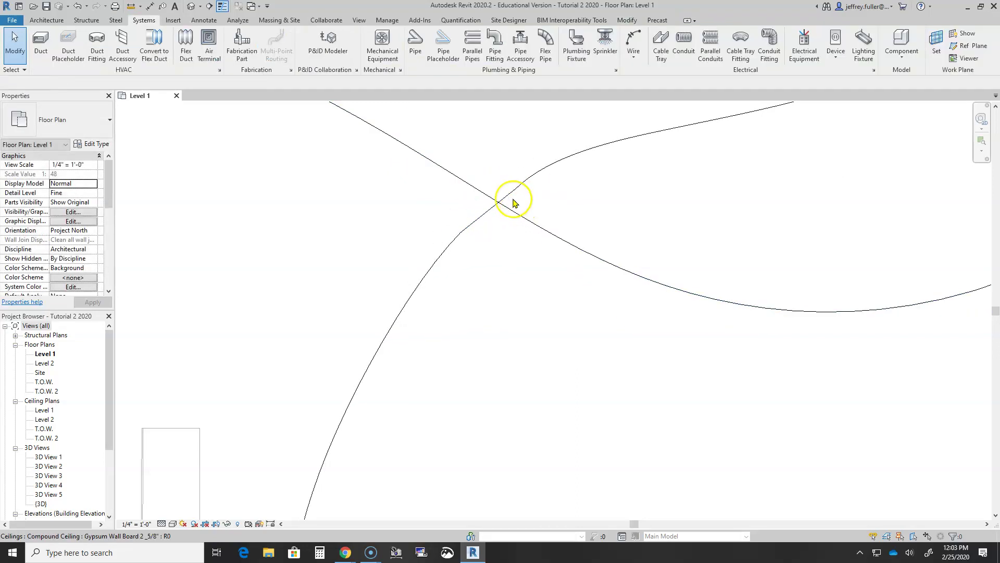
left_click(513, 191)
key("Delete")
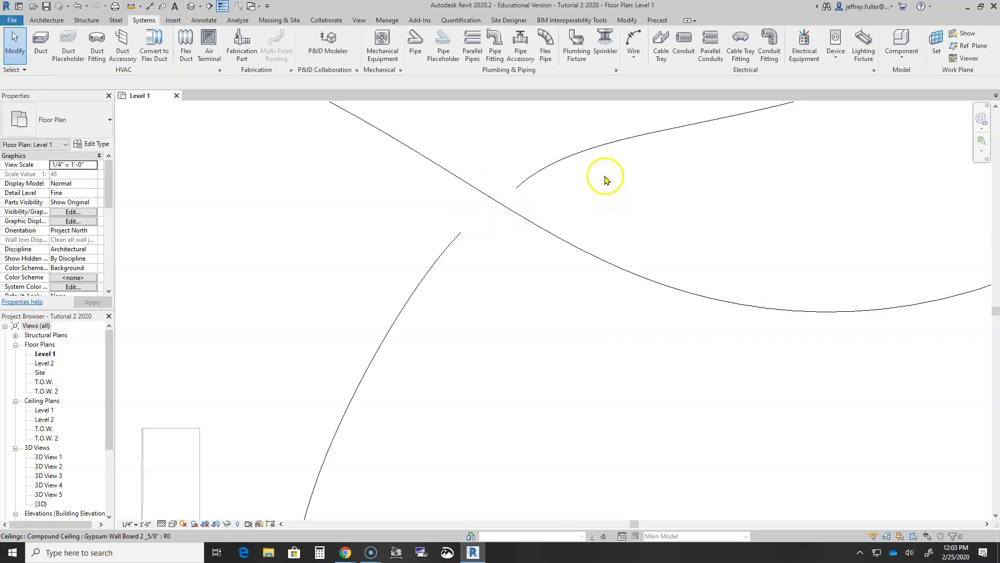
Draw a bulging arc wire that hops over the downlight wire and joins the ends of the two fan wires
left_click(634, 57)
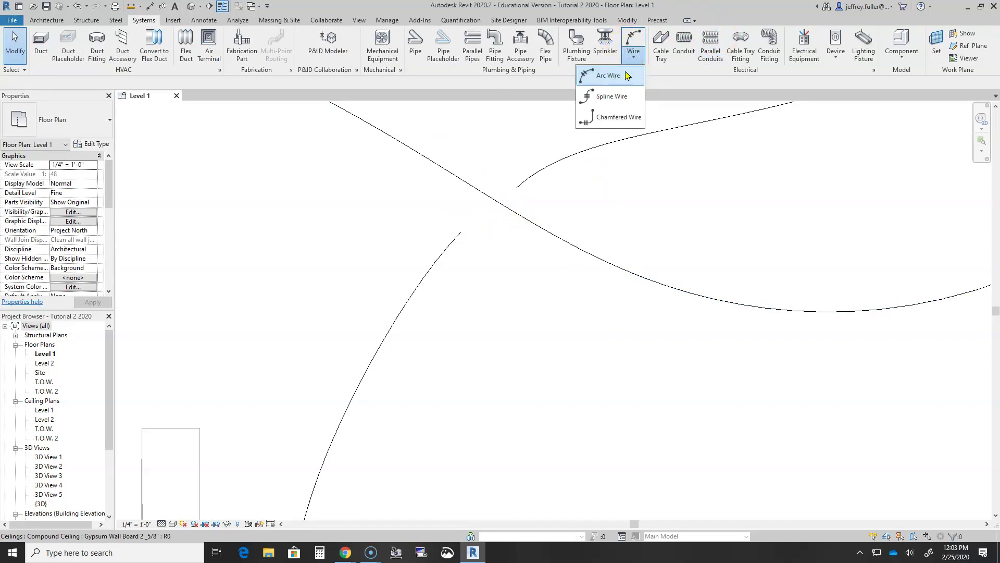
left_click(617, 86)
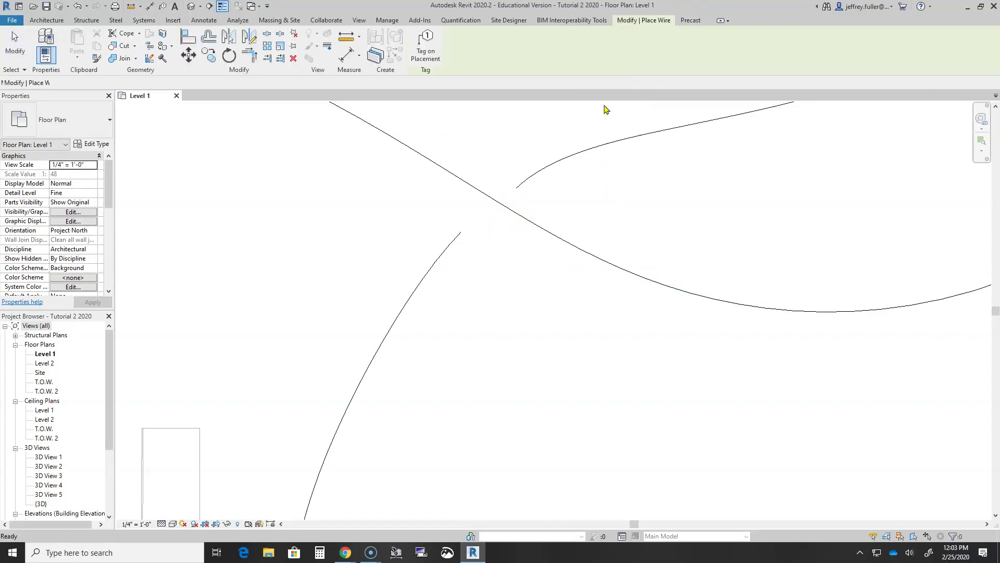
left_click(516, 188)
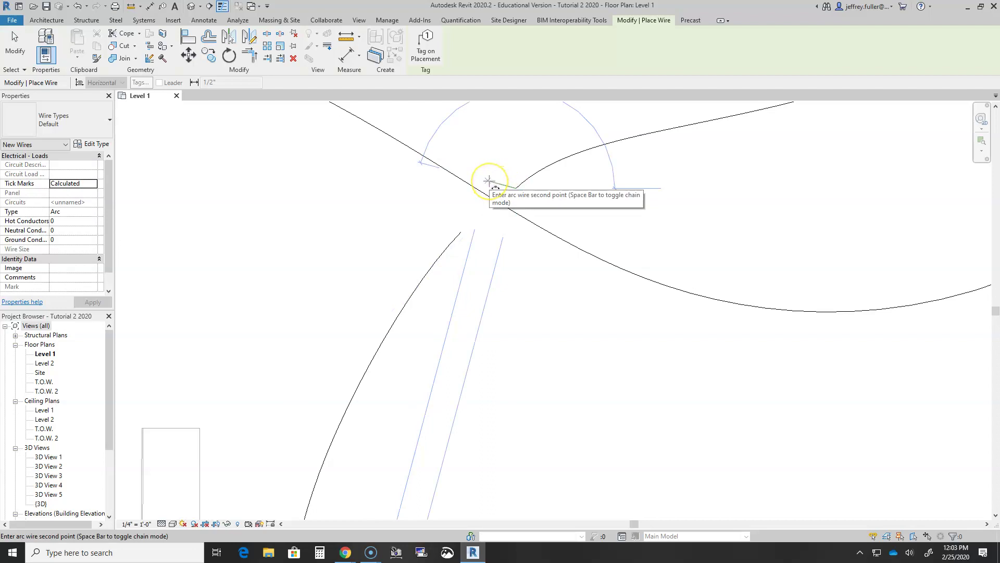
left_click(458, 188)
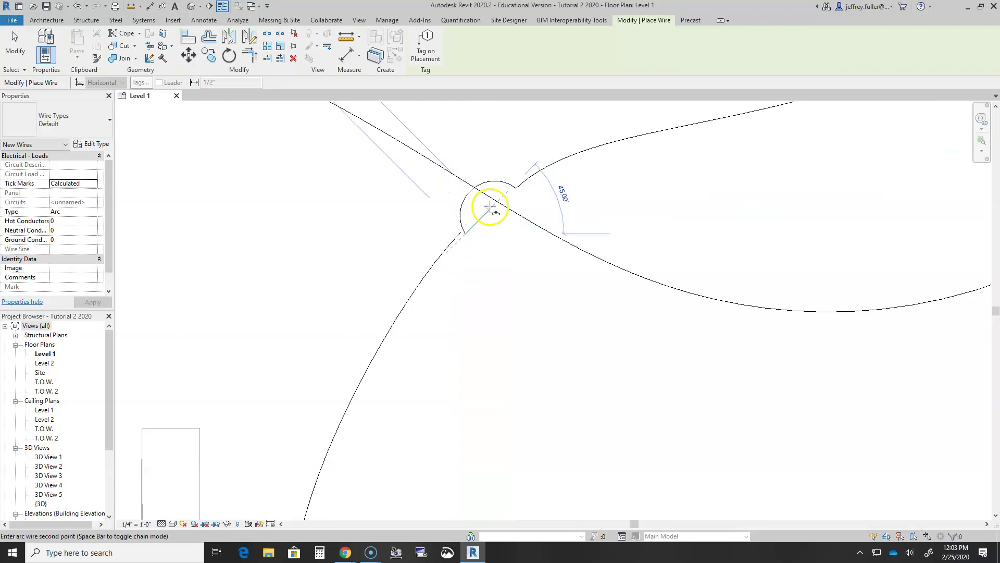
left_click(464, 235)
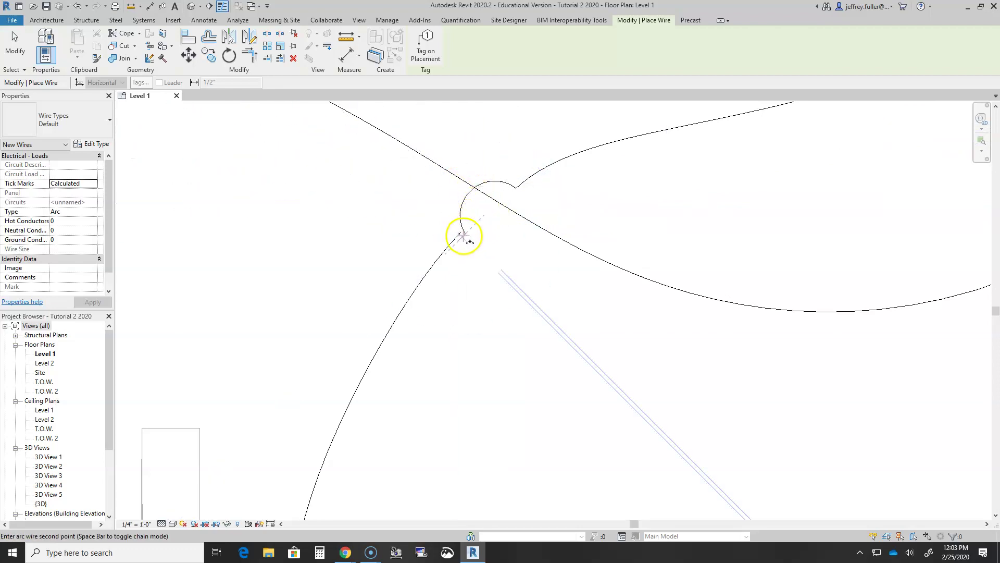
Adjust the arc hop's loose end so it meets the end of the wire running to the ceiling fan
key("Escape")
key("Escape")
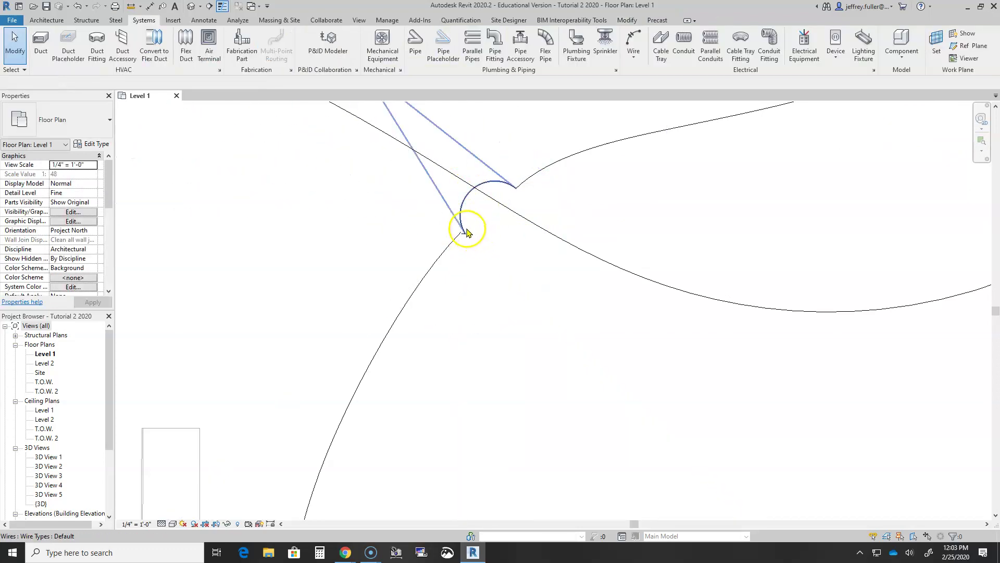
left_click(463, 230)
left_click_drag(467, 235, 459, 233)
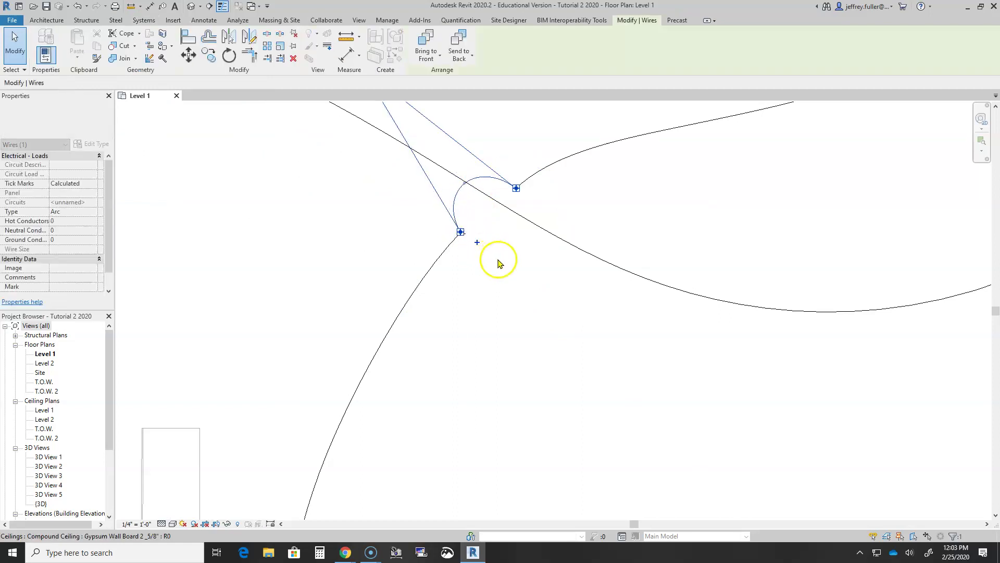
key("Escape")
Examine the arc hop at the wire crossing and the overall living room switch, downlight and fan wiring
scroll(510, 243, "down", 2)
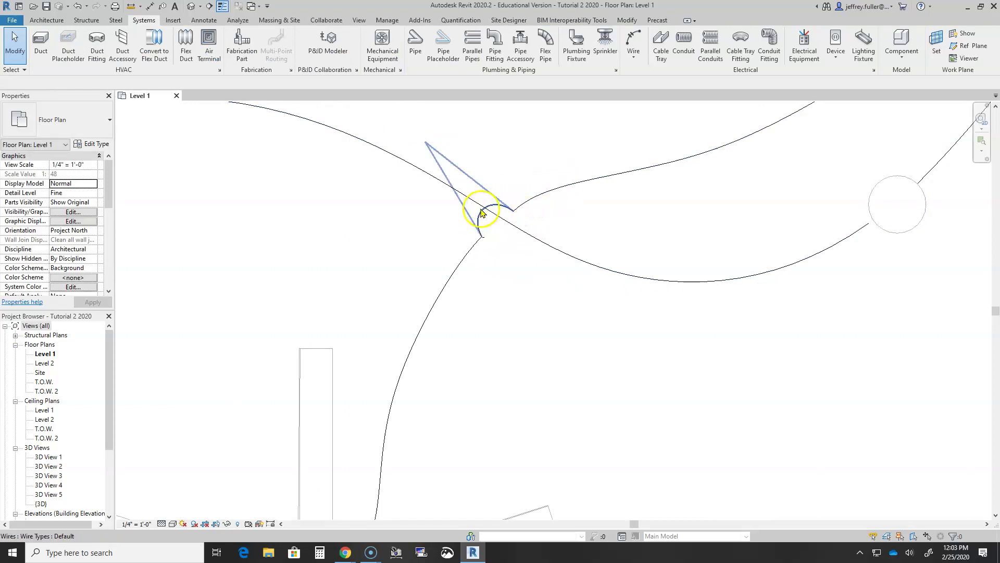
scroll(573, 266, "down", 5)
scroll(581, 272, "down", 1)
middle_click_drag(581, 272, 493, 263)
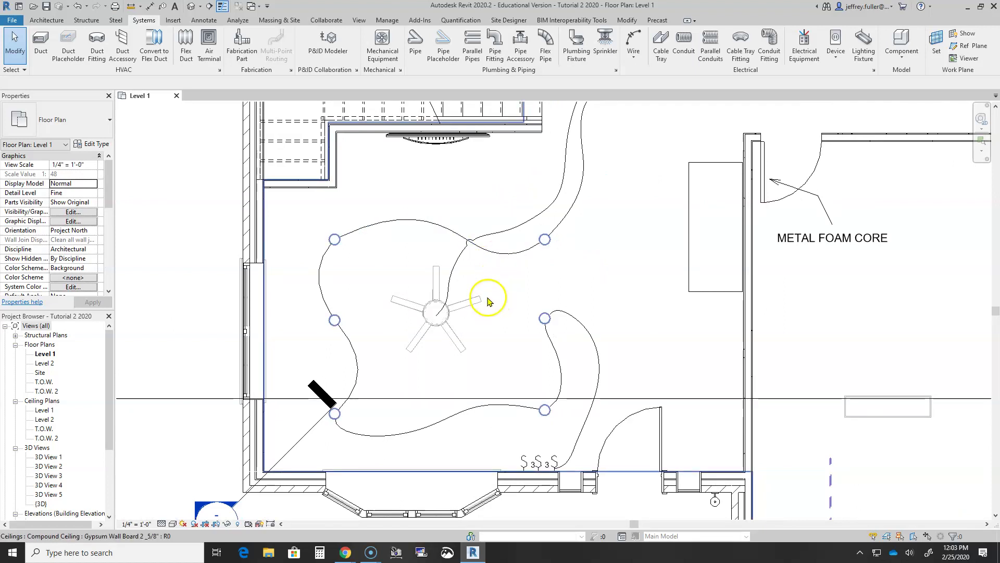
scroll(475, 290, "up", 2)
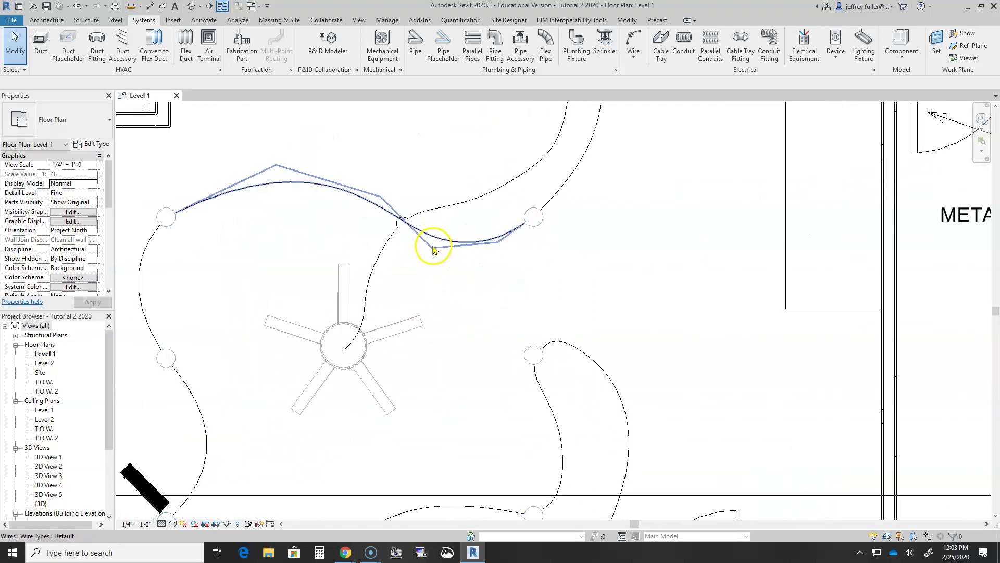
scroll(421, 249, "up", 3)
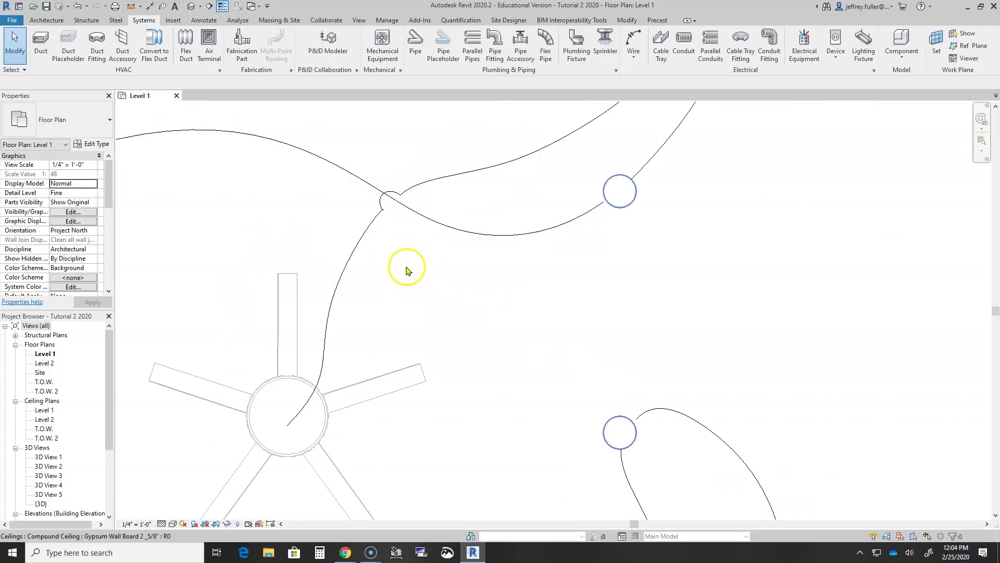
scroll(421, 250, "down", 4)
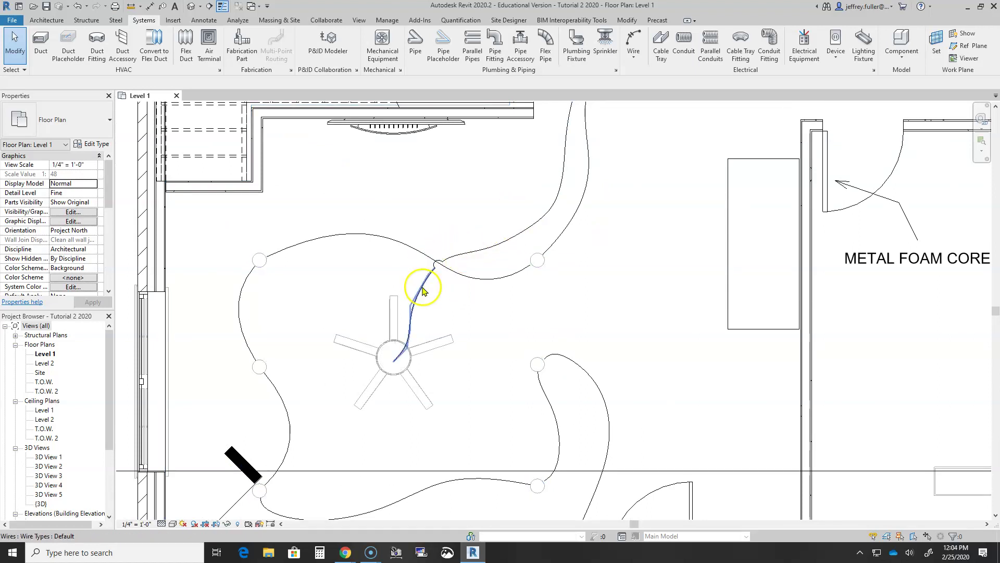
scroll(461, 292, "down", 2)
middle_click_drag(458, 306, 476, 269)
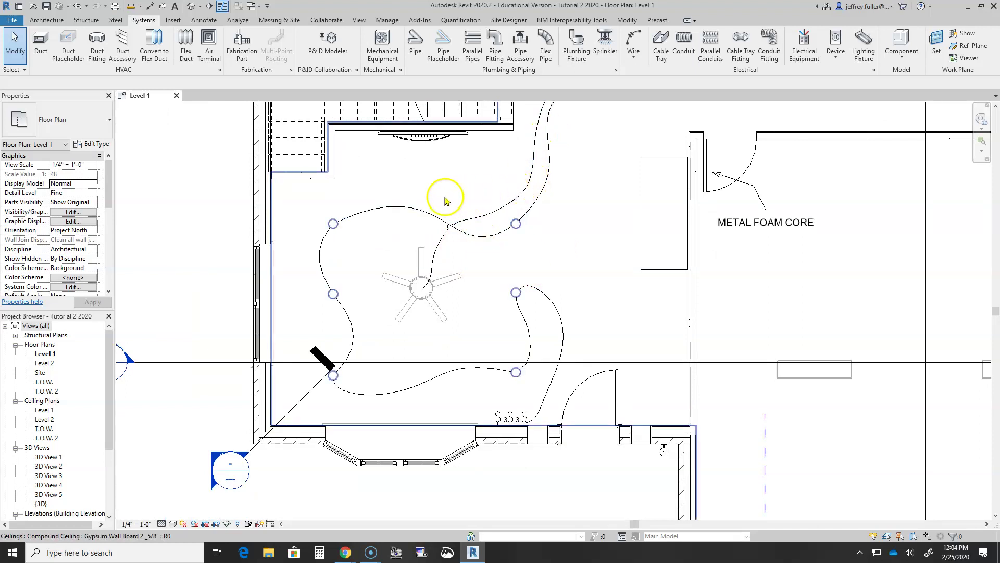
middle_click_drag(446, 201, 458, 230)
scroll(458, 245, "up", 4)
scroll(471, 227, "up", 3)
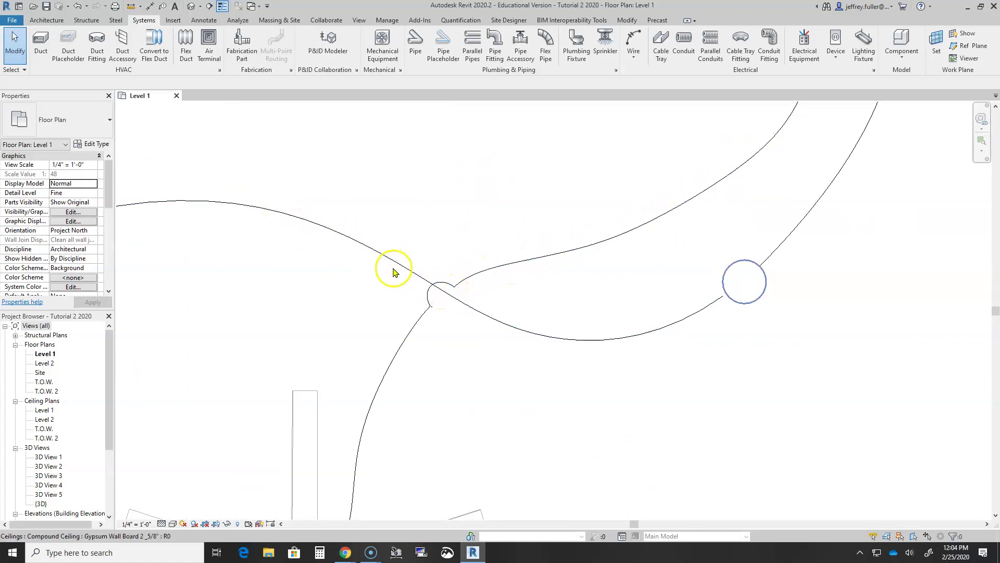
scroll(645, 205, "down", 10)
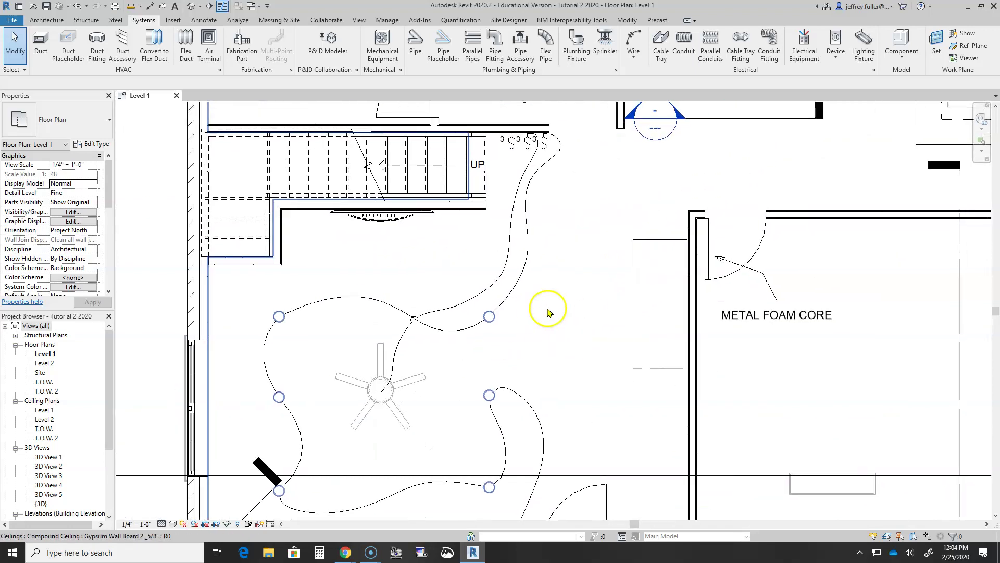
scroll(547, 312, "down", 1)
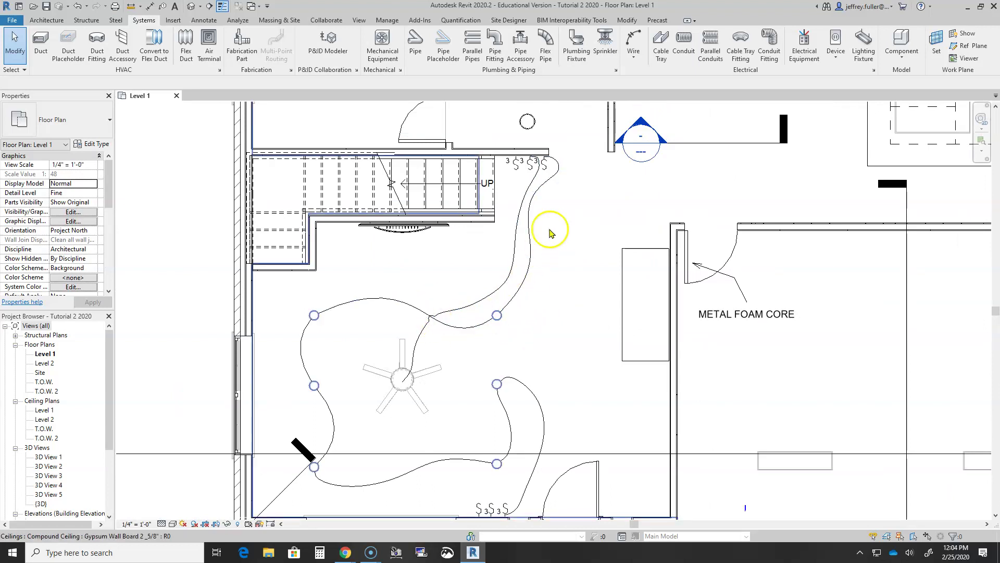
scroll(548, 234, "down", 1)
middle_click_drag(547, 235, 515, 239)
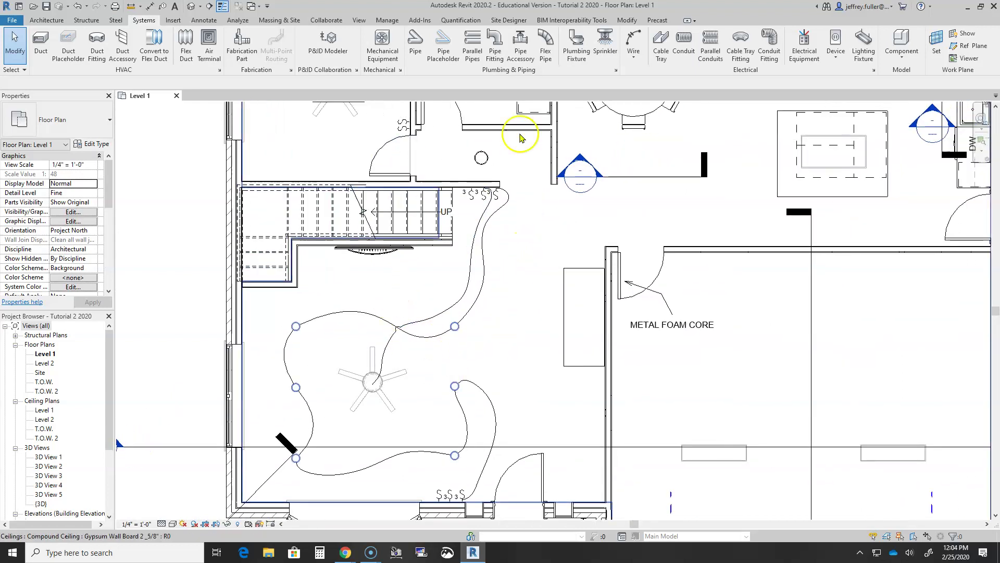
Draw a spline wire from the ceiling fan's center toward the front wall, ending just short of the lower downlight wire
left_click(633, 55)
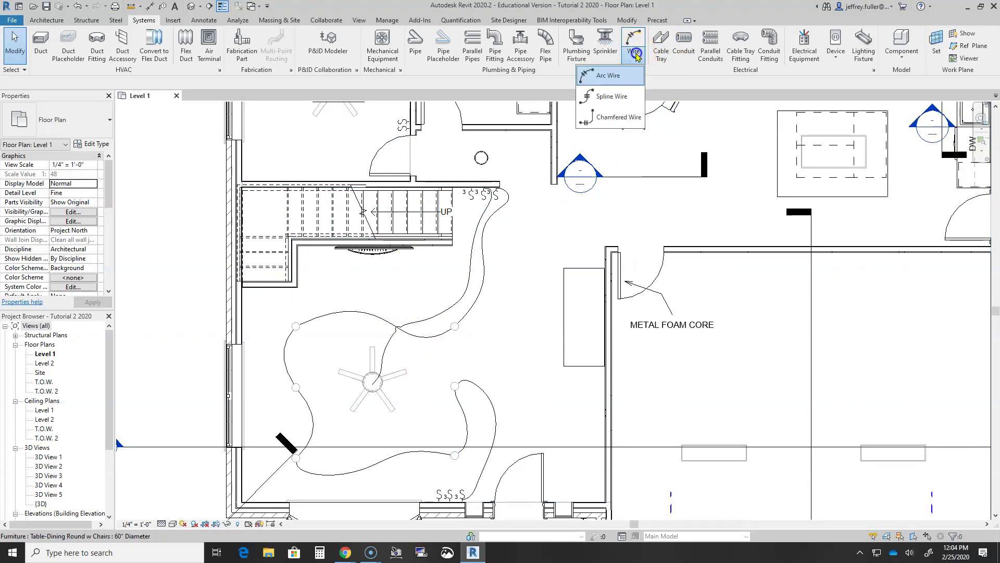
left_click(623, 98)
left_click(372, 384)
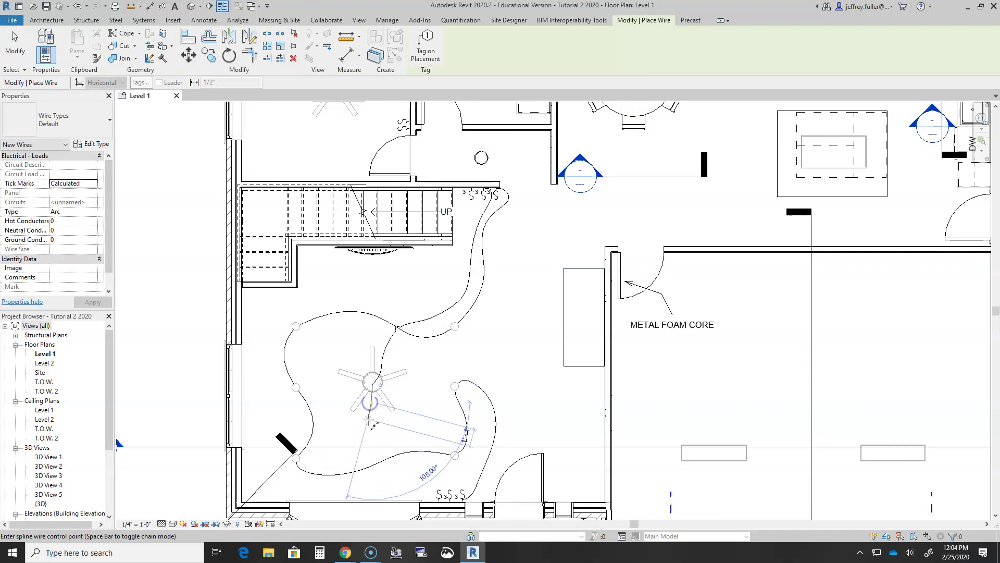
left_click(375, 461)
scroll(375, 460, "up", 5)
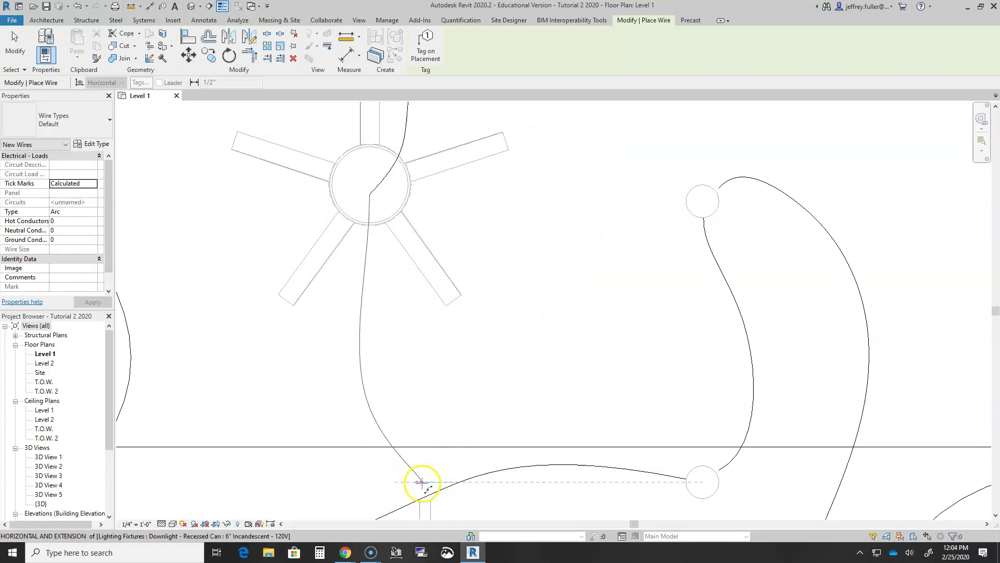
left_click(421, 482)
Draw a second spline wire from just past the lower downlight wire to the middle switch beside the front door
scroll(448, 471, "down", 3)
middle_click_drag(447, 466, 413, 381)
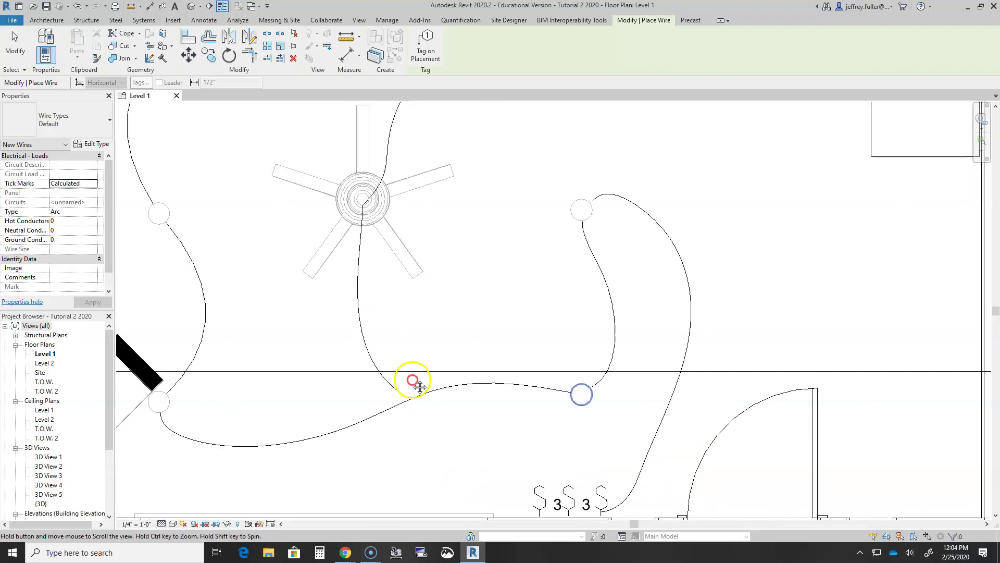
scroll(566, 276, "up", 1)
middle_click_drag(567, 276, 550, 120)
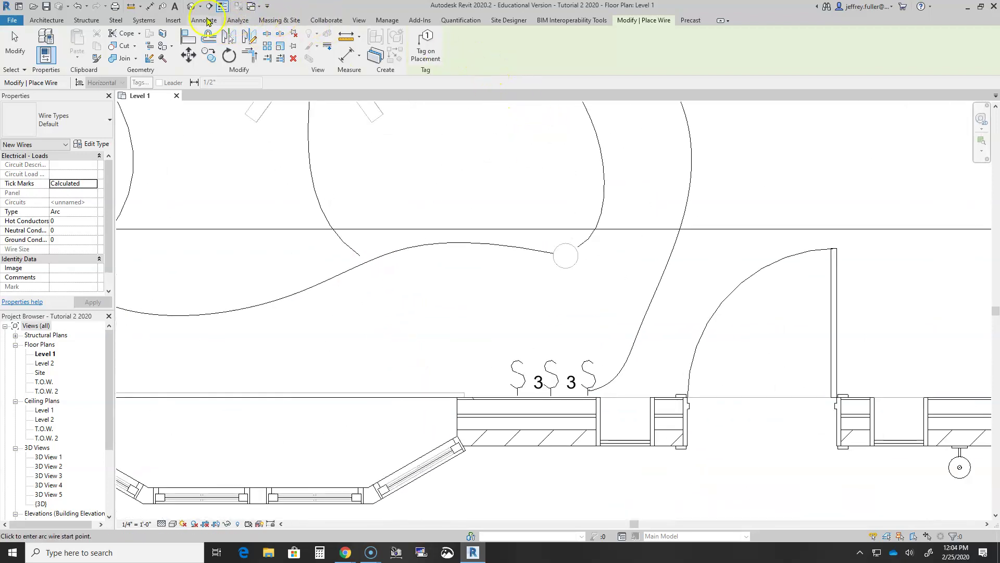
left_click(144, 21)
left_click(633, 52)
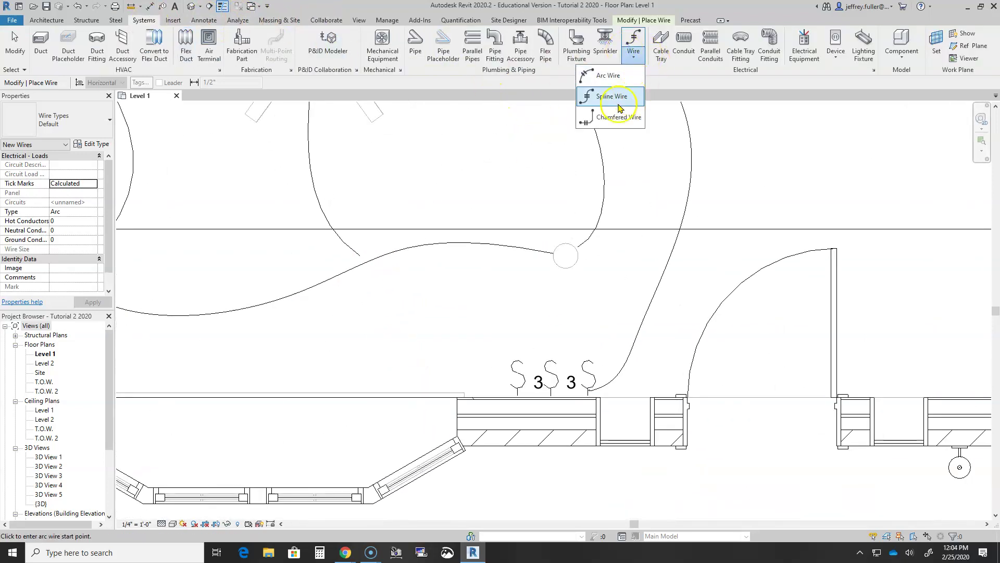
left_click(618, 102)
left_click(375, 267)
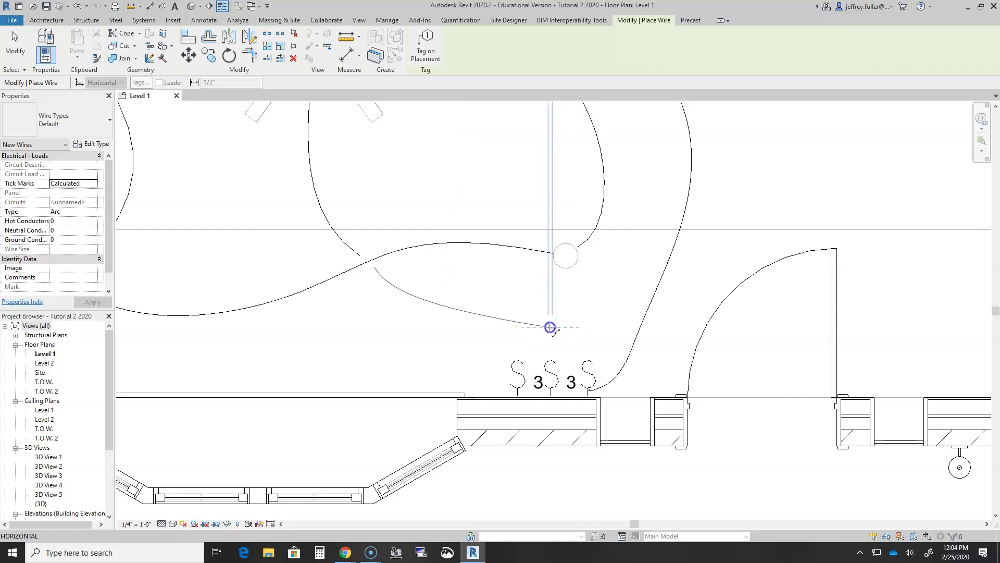
left_click(552, 391)
key("Escape")
Bridge the gap between the two lower fan wires with an arc wire across the downlight wire
scroll(584, 290, "down", 4)
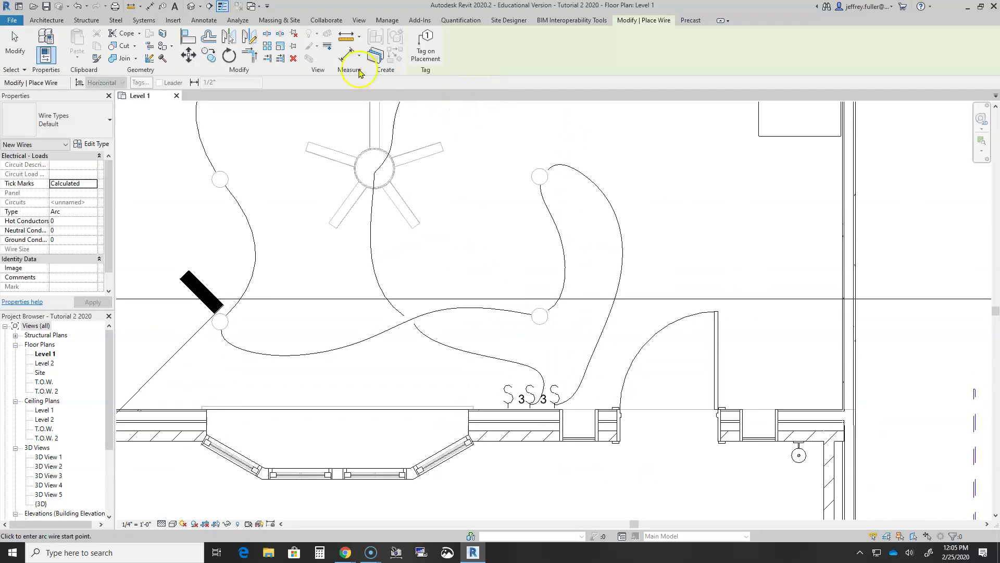
left_click(143, 20)
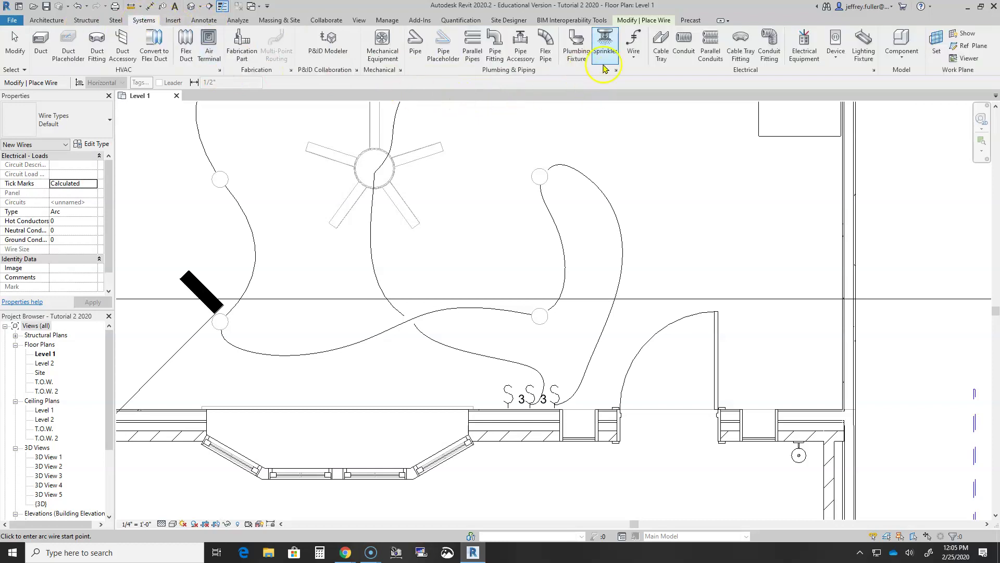
left_click(634, 58)
left_click(658, 76)
scroll(339, 341, "up", 2)
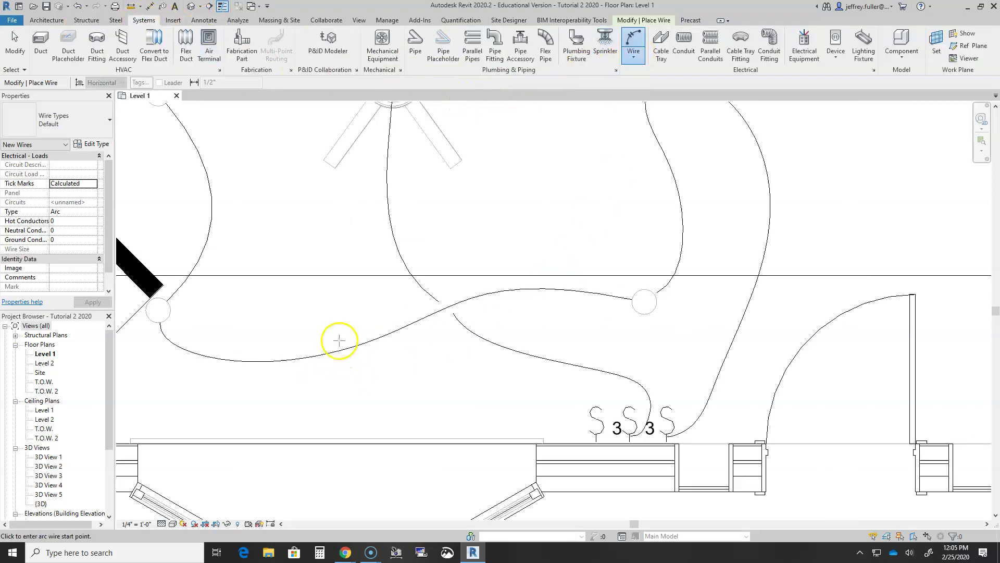
scroll(339, 340, "up", 1)
left_click(469, 289)
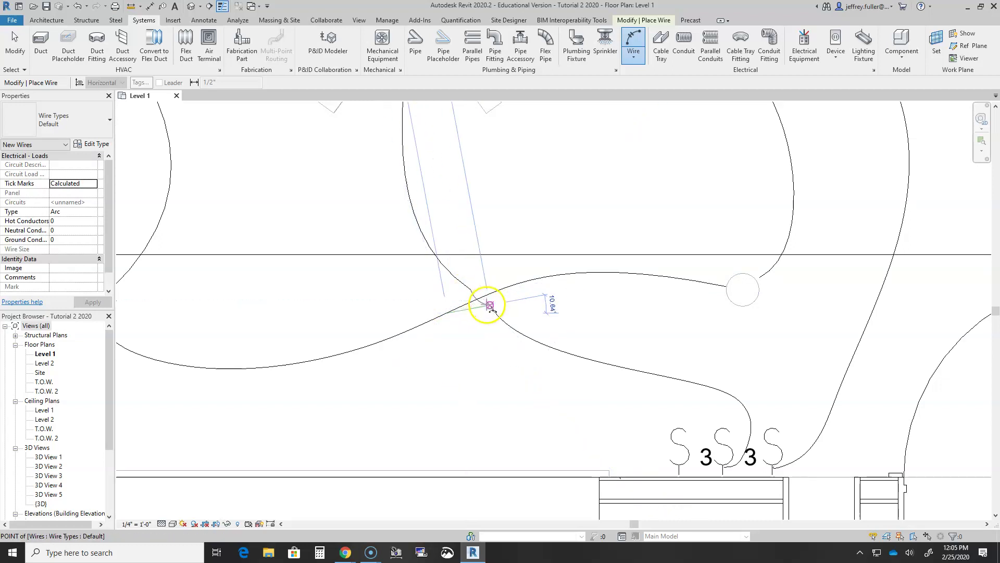
left_click(488, 305)
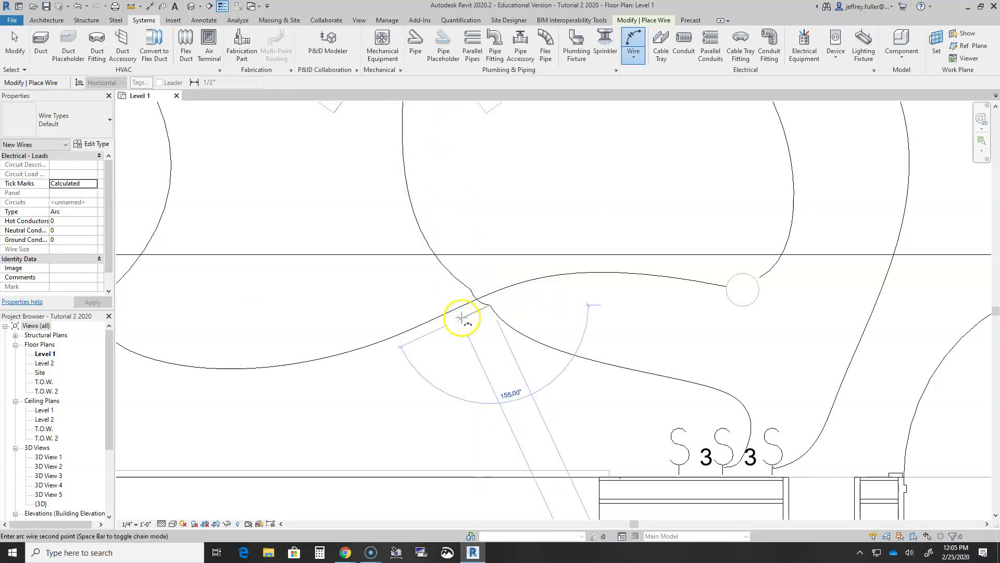
key("Escape")
key("Escape")
Bulge the new arc wire outward into a hop over the downlight wire and delete the stray short wire beside it
scroll(464, 316, "up", 3)
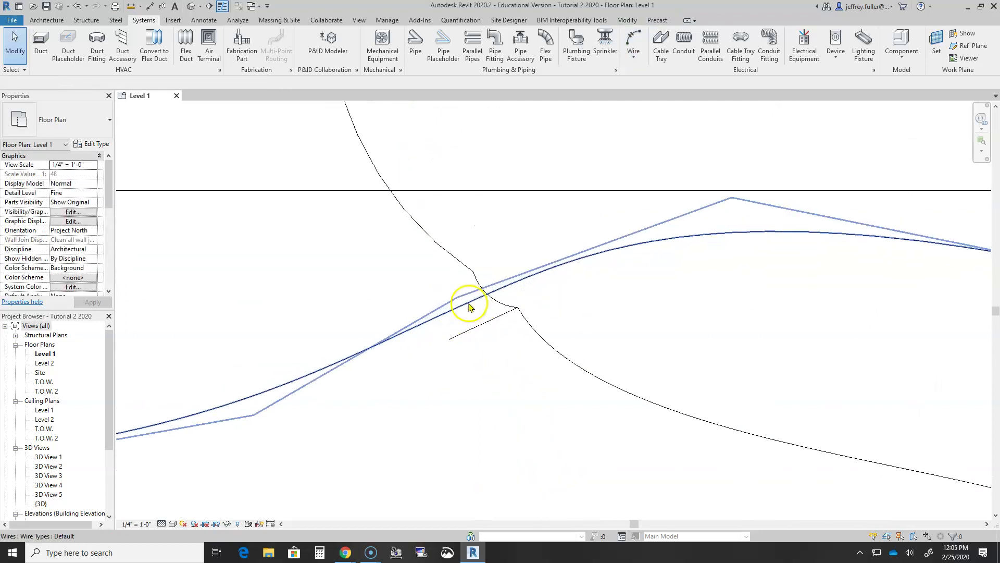
left_click(495, 303)
left_click_drag(478, 309, 448, 335)
key("Escape")
scroll(484, 406, "down", 3)
left_click(479, 381)
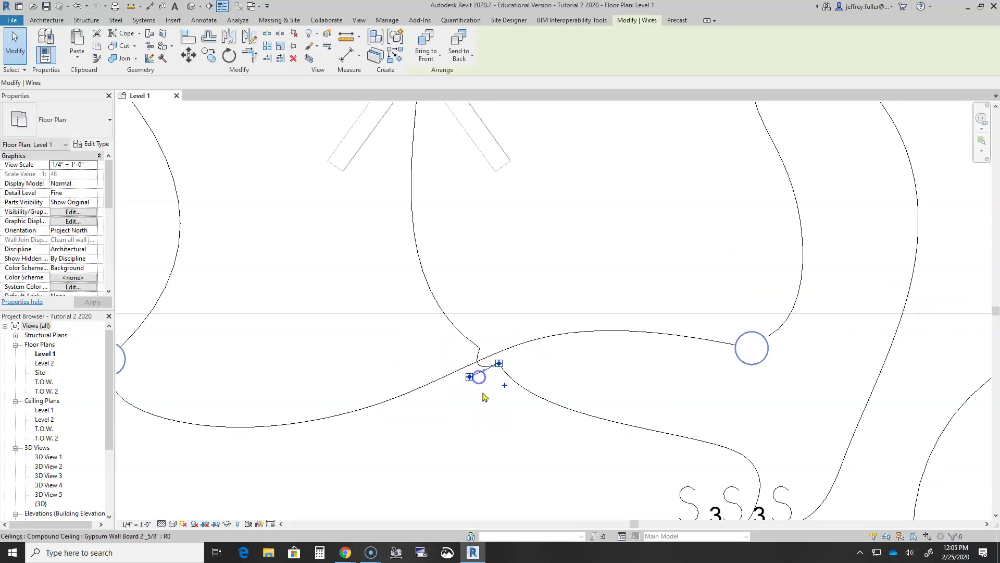
key("Delete")
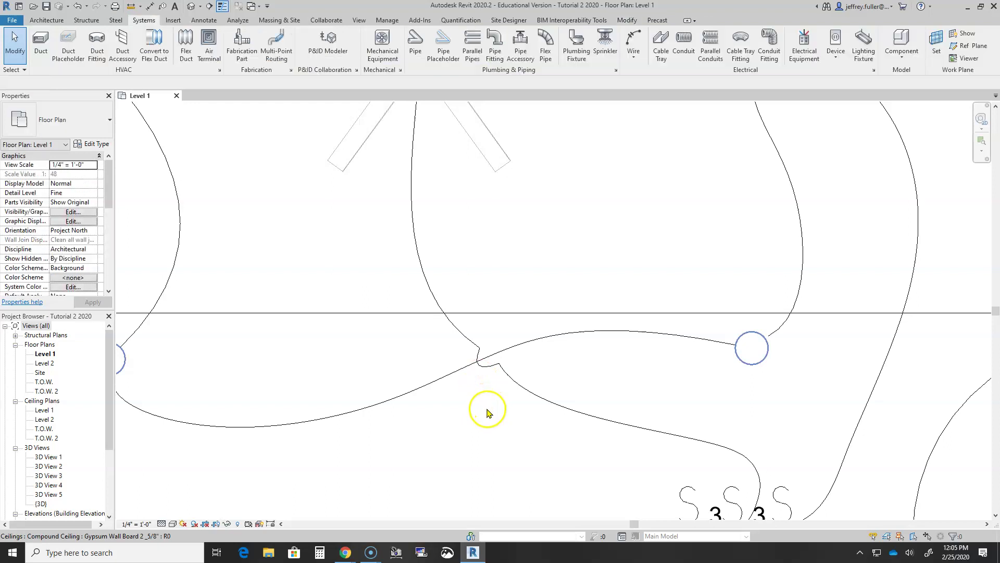
Draw a spline wire from the three-way switch nearest the stairs across the lower treads to the stair break line
scroll(493, 400, "down", 3)
middle_click_drag(570, 403, 494, 399)
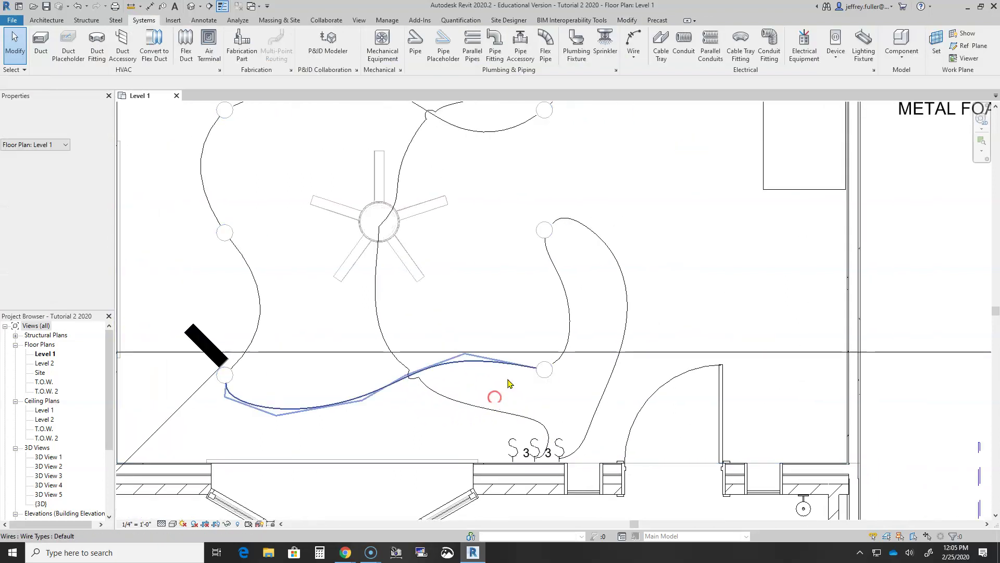
middle_click_drag(490, 230, 487, 292)
scroll(513, 276, "down", 2)
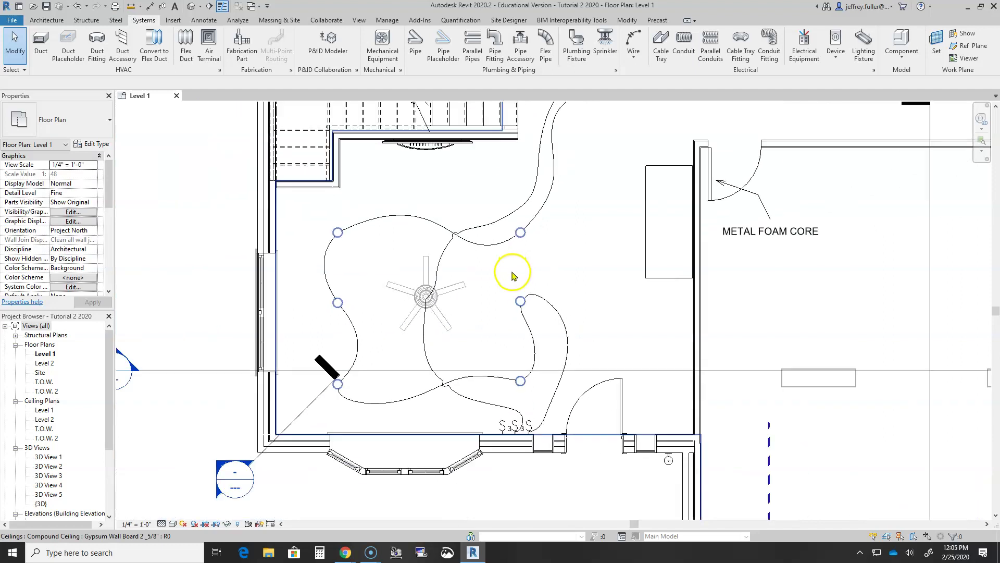
middle_click_drag(581, 247, 543, 364)
middle_click_drag(458, 266, 465, 389)
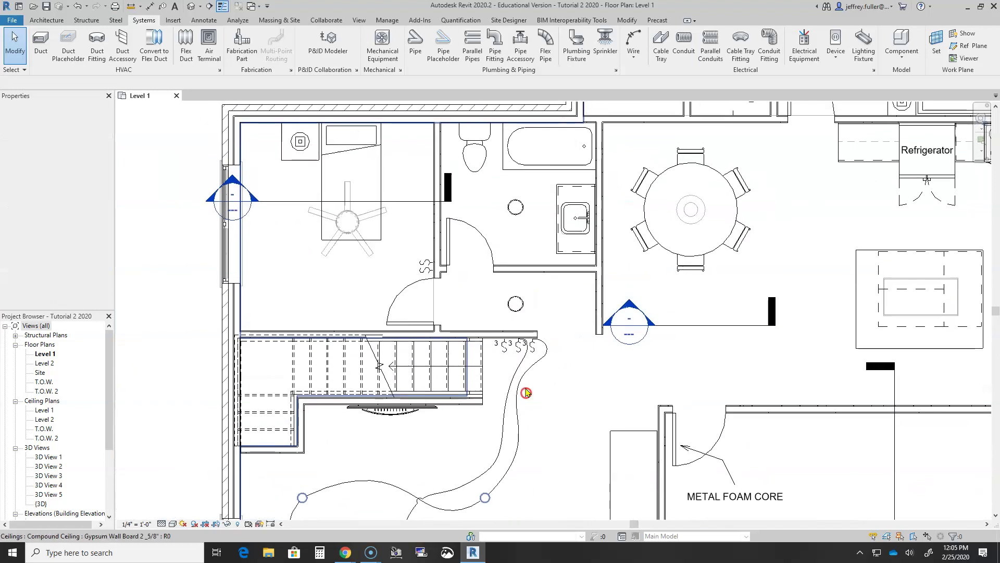
scroll(495, 361, "up", 3)
middle_click_drag(296, 375, 649, 335)
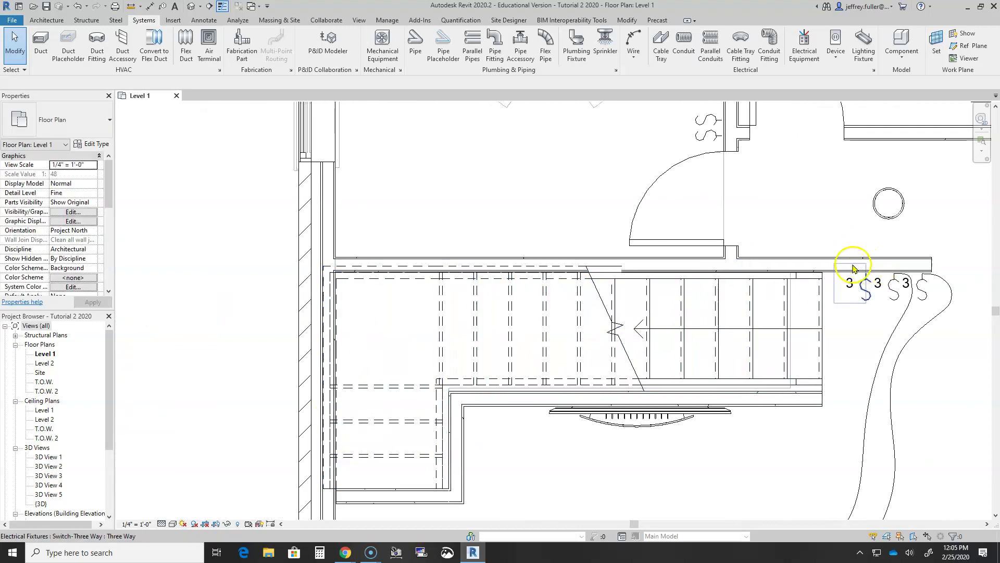
left_click(633, 55)
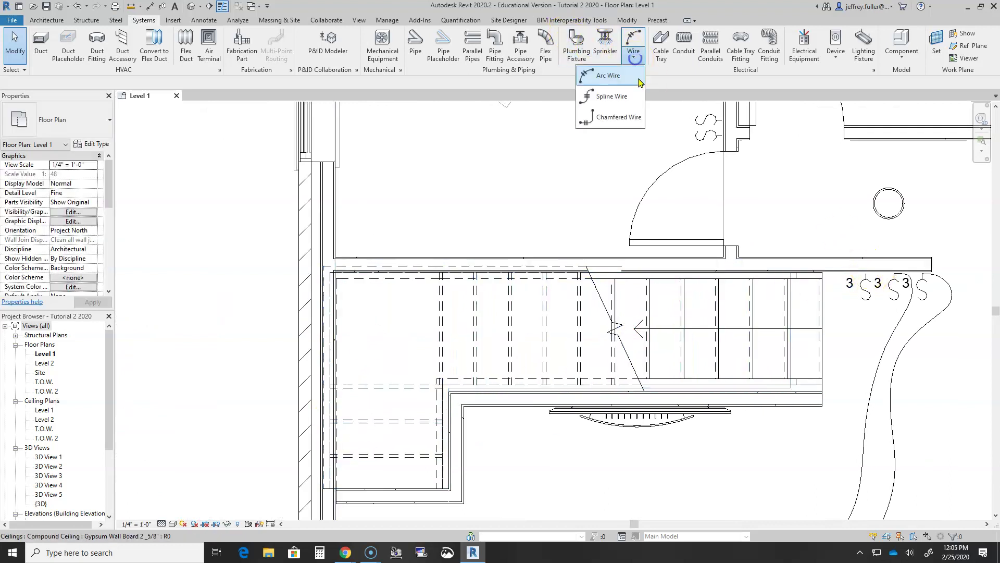
left_click(623, 97)
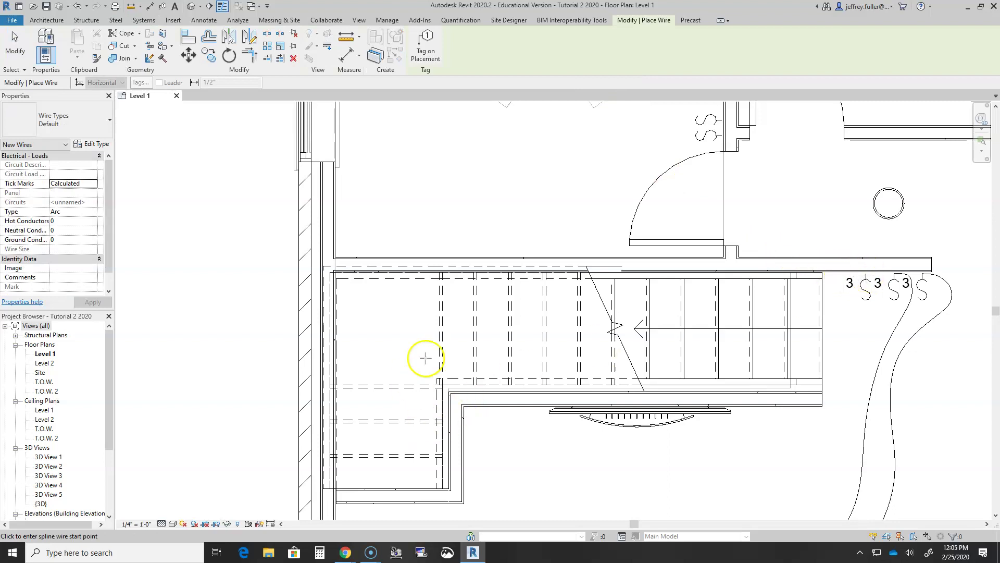
left_click(866, 273)
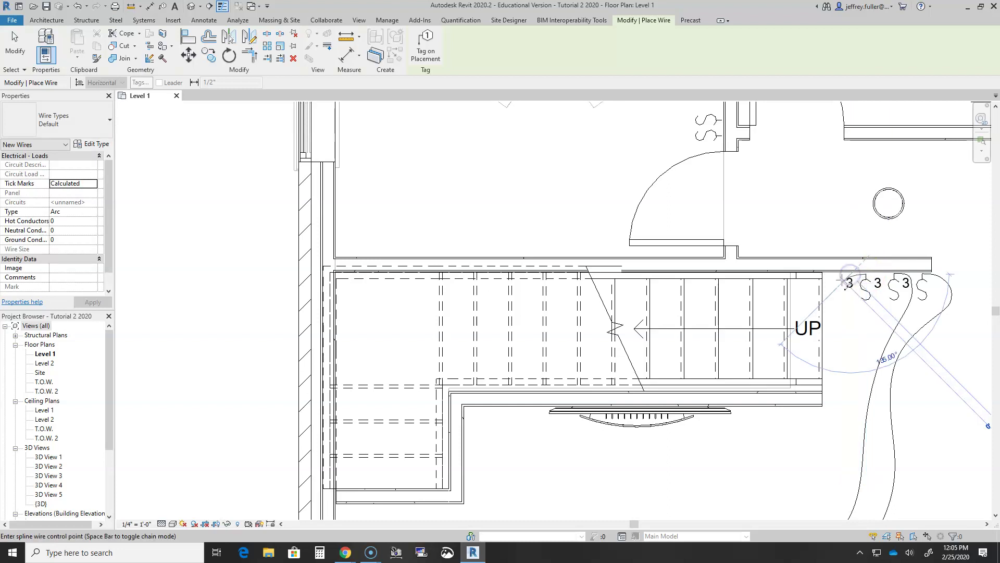
left_click(816, 322)
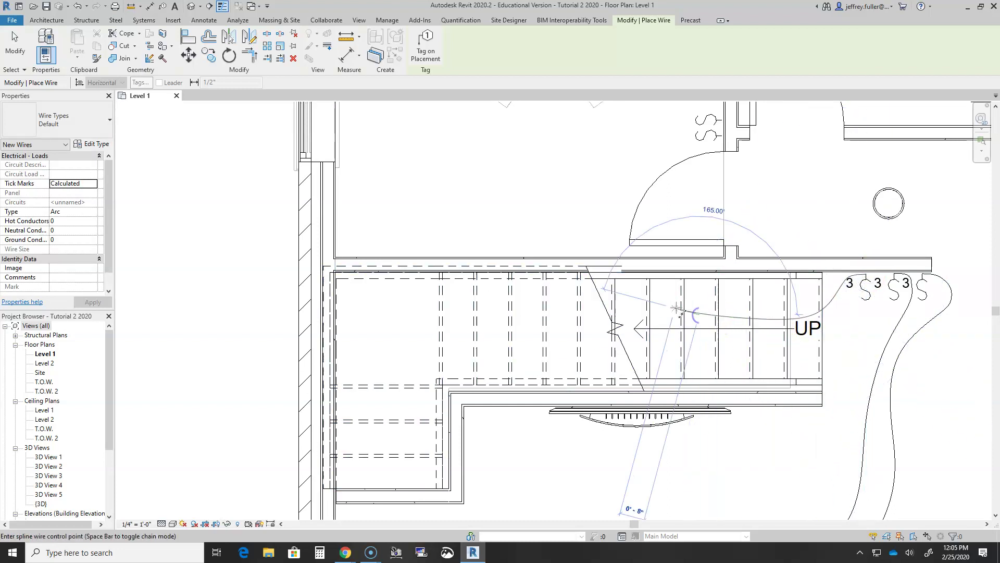
left_click(637, 302)
left_click(610, 304)
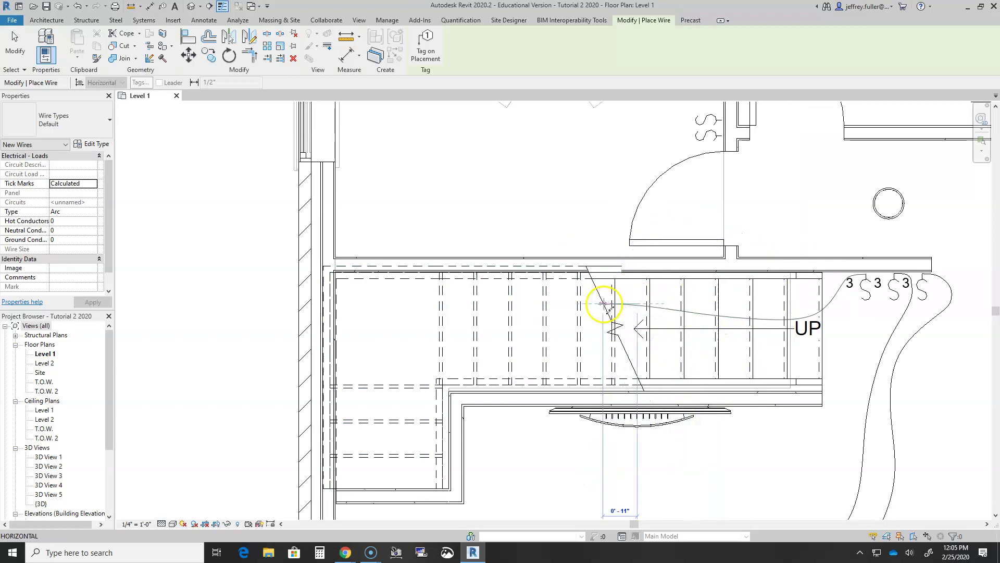
key("Escape")
key("Escape")
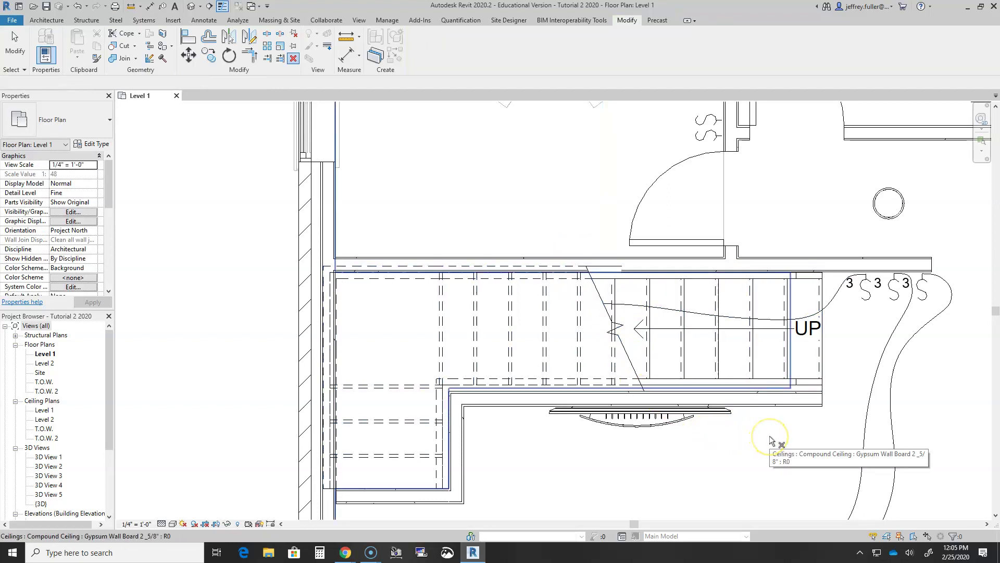
Review the stair and living room wiring, and examine the bedroom's ceiling fan and its two switches
scroll(771, 438, "down", 2)
middle_click_drag(767, 463, 713, 418)
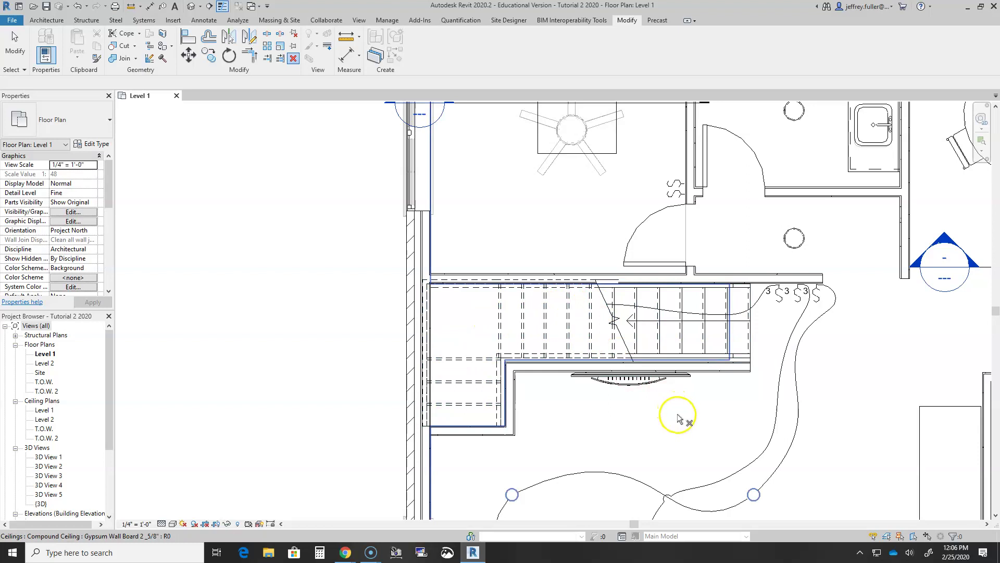
key("Escape")
scroll(702, 453, "down", 1)
middle_click_drag(703, 453, 617, 516)
middle_click_drag(732, 473, 618, 366)
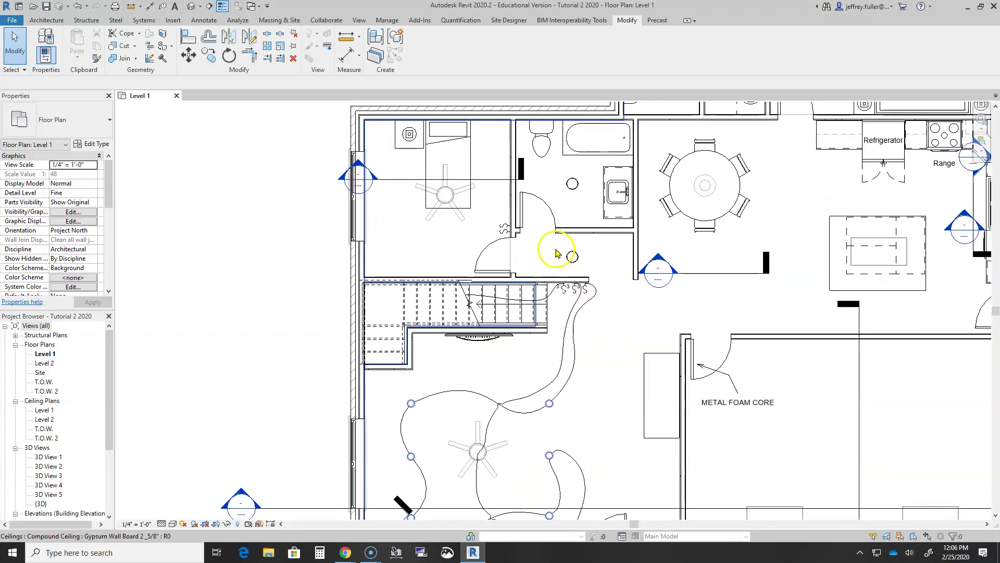
middle_click_drag(520, 274, 554, 353)
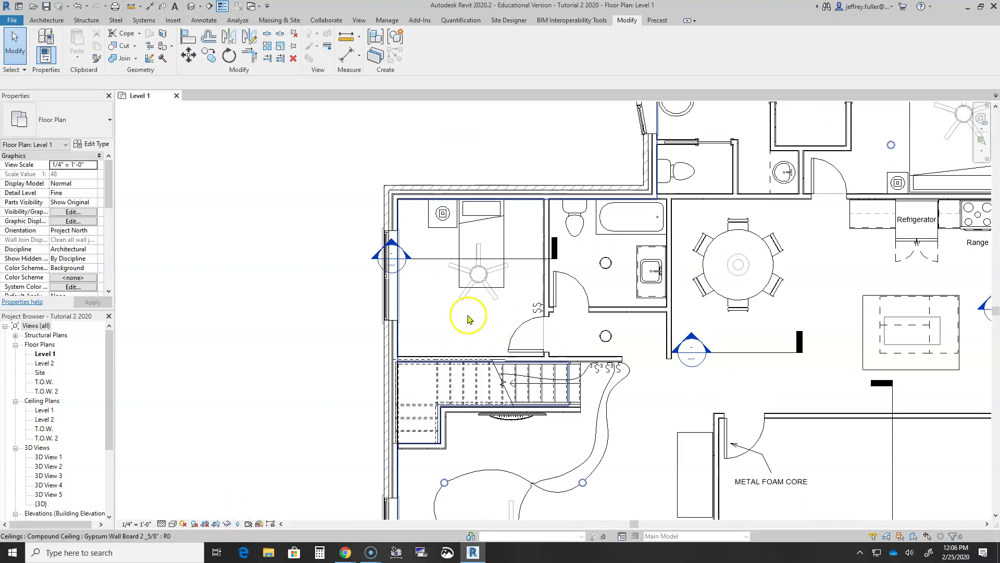
middle_click_drag(456, 318, 417, 410)
scroll(491, 371, "up", 2)
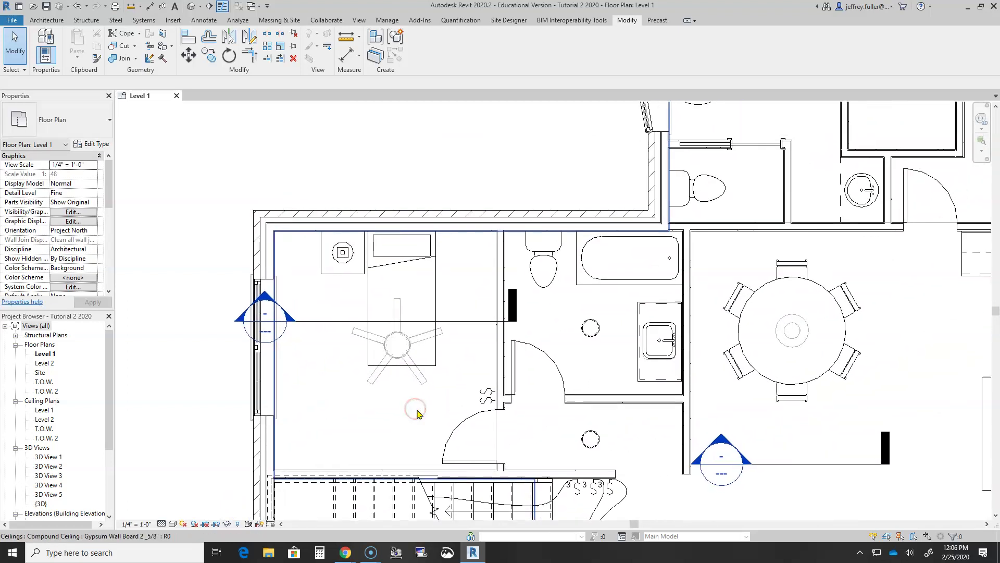
middle_click_drag(469, 392, 413, 404)
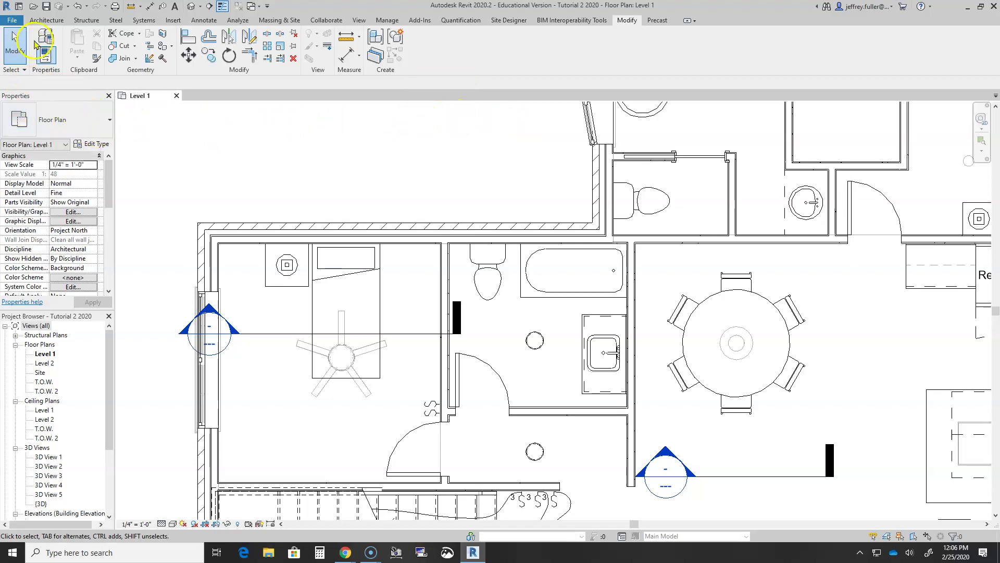
Draw a spline wire from the bedroom switch nearest the door, curving around both switches to the ceiling fan's center
left_click(47, 20)
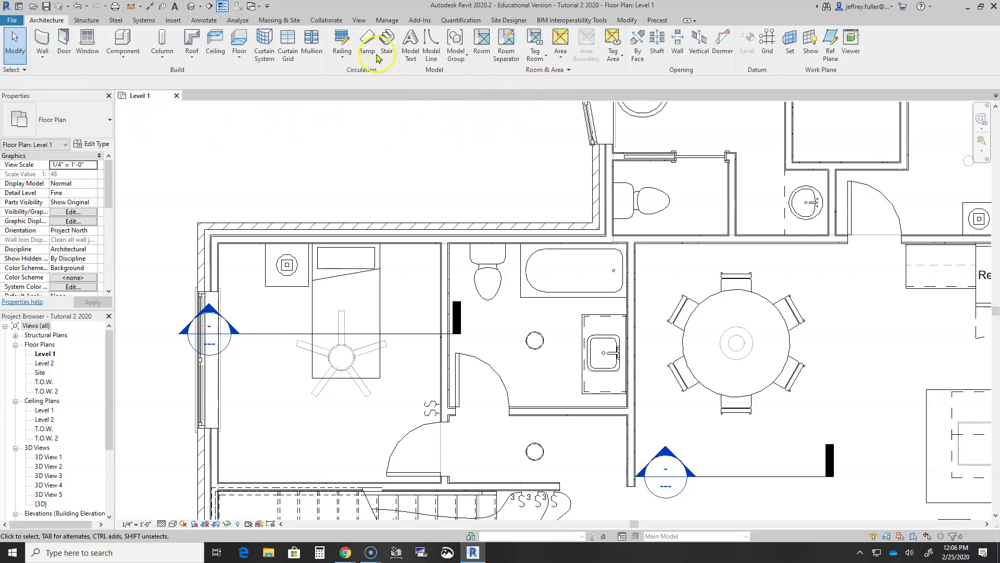
left_click(158, 22)
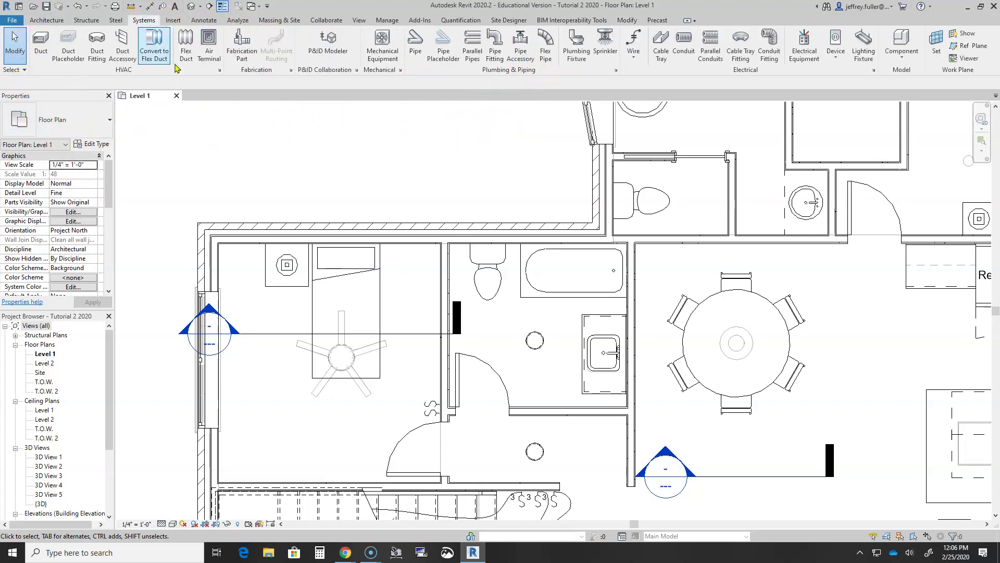
left_click(633, 58)
left_click(607, 98)
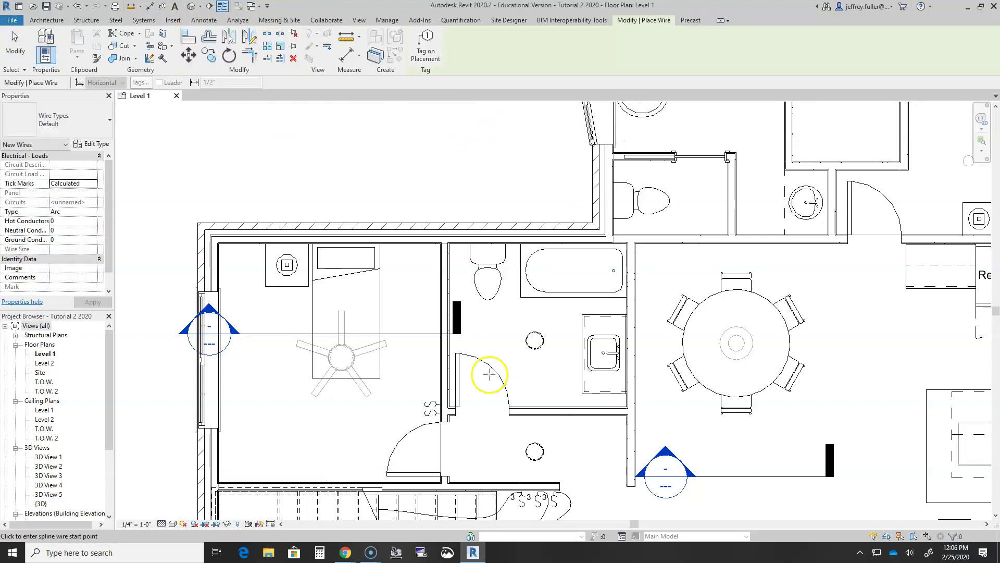
scroll(404, 392, "up", 4)
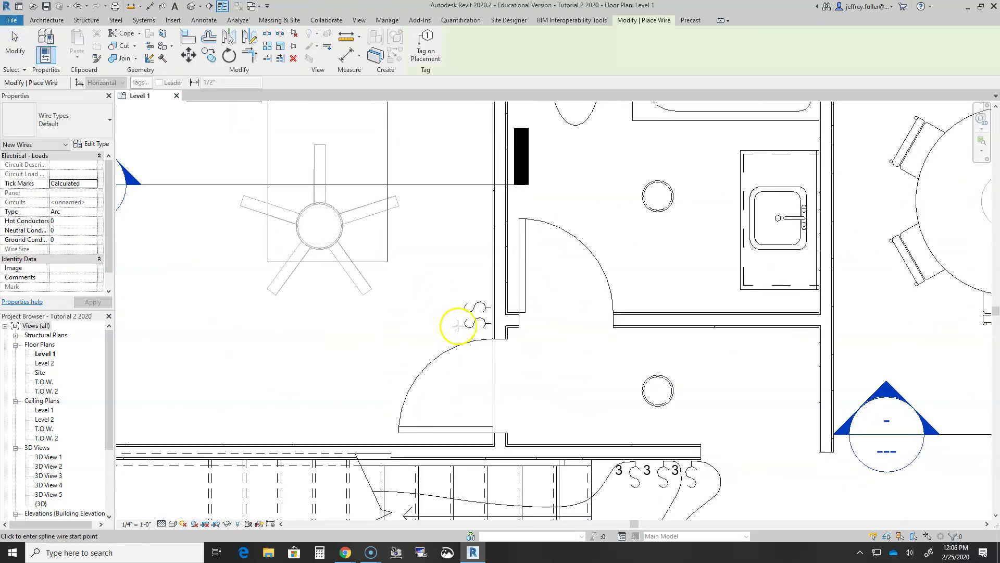
left_click(490, 323)
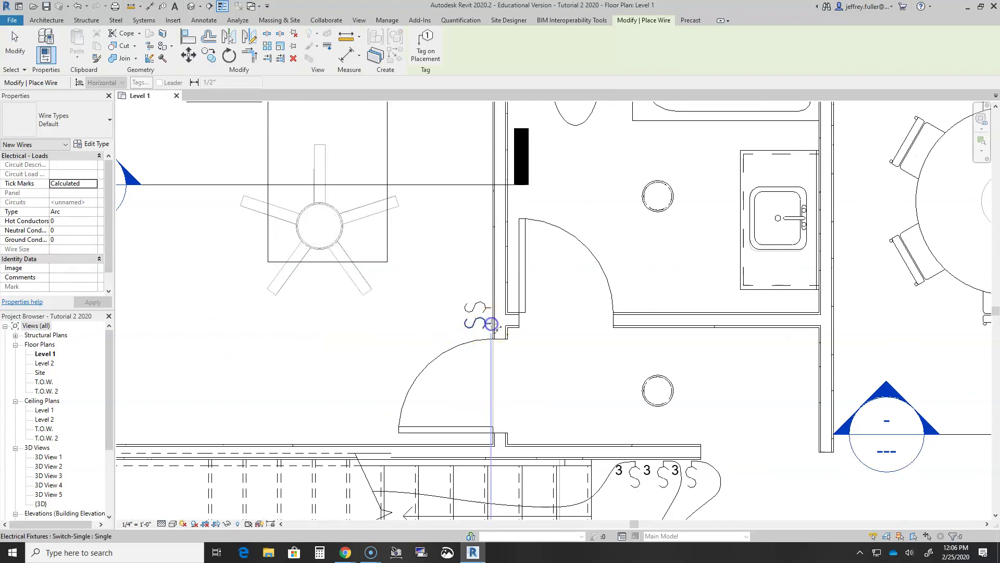
left_click(473, 337)
left_click(455, 337)
left_click(444, 321)
left_click(435, 299)
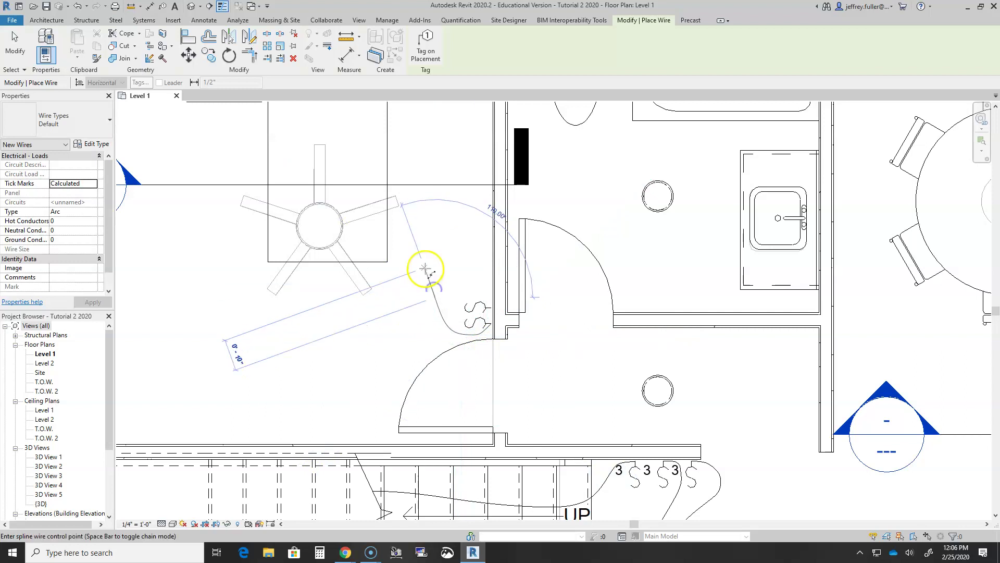
left_click(399, 236)
left_click(377, 230)
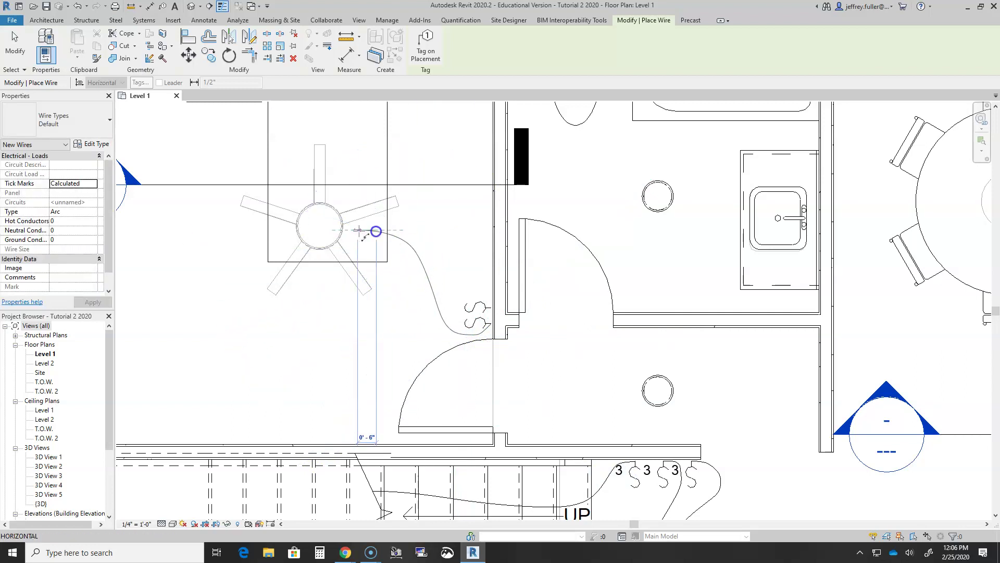
left_click(321, 228)
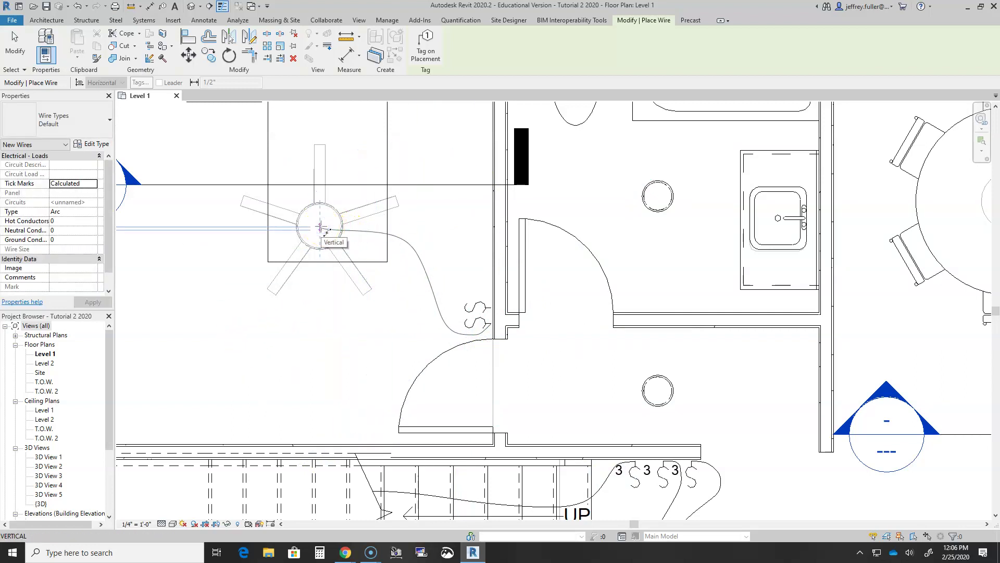
key("Escape")
key("Escape")
left_click(383, 344)
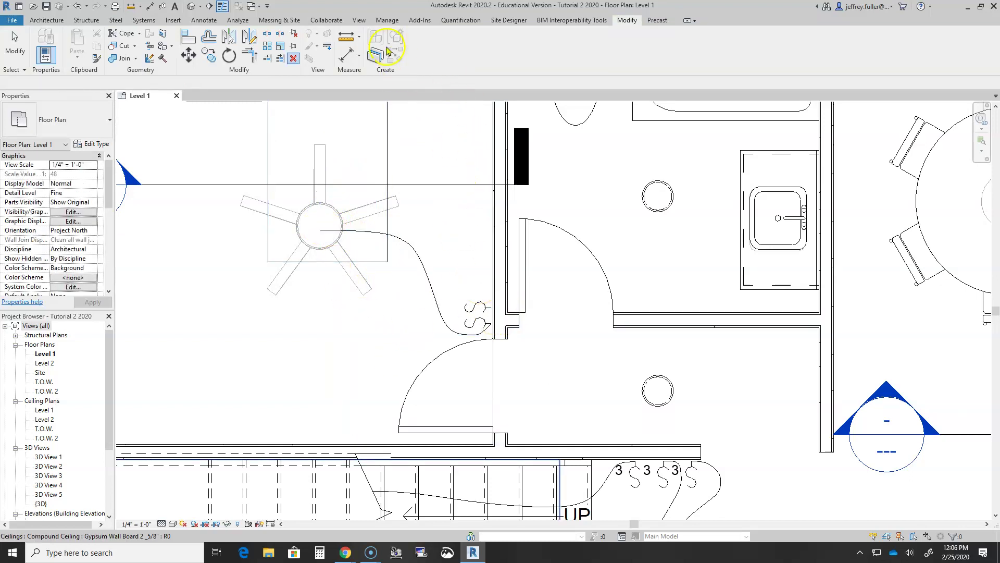
key("Escape")
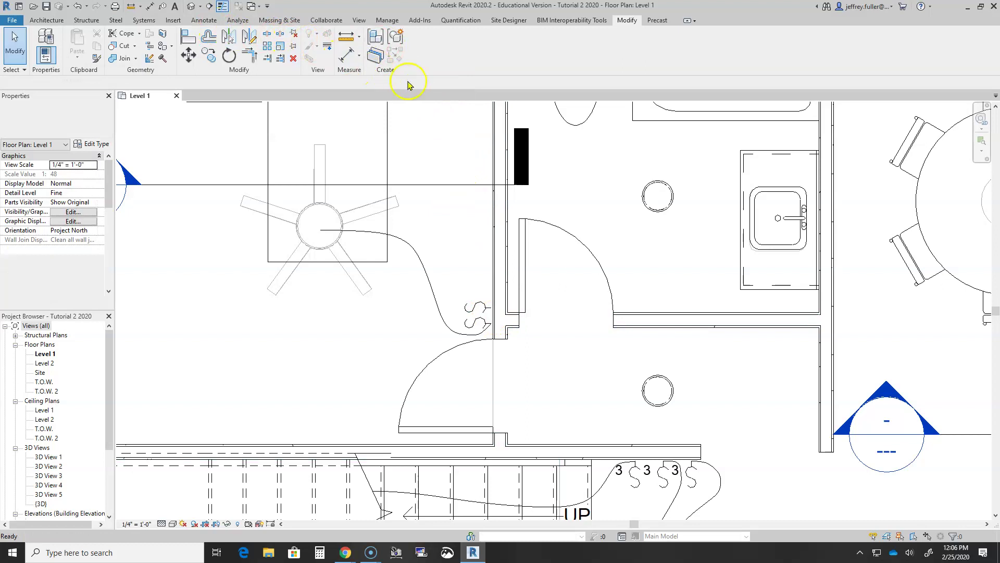
Draw a second spline wire from the other bedroom switch to the ceiling fan, ending just above the first wire's end
left_click(144, 20)
left_click(635, 60)
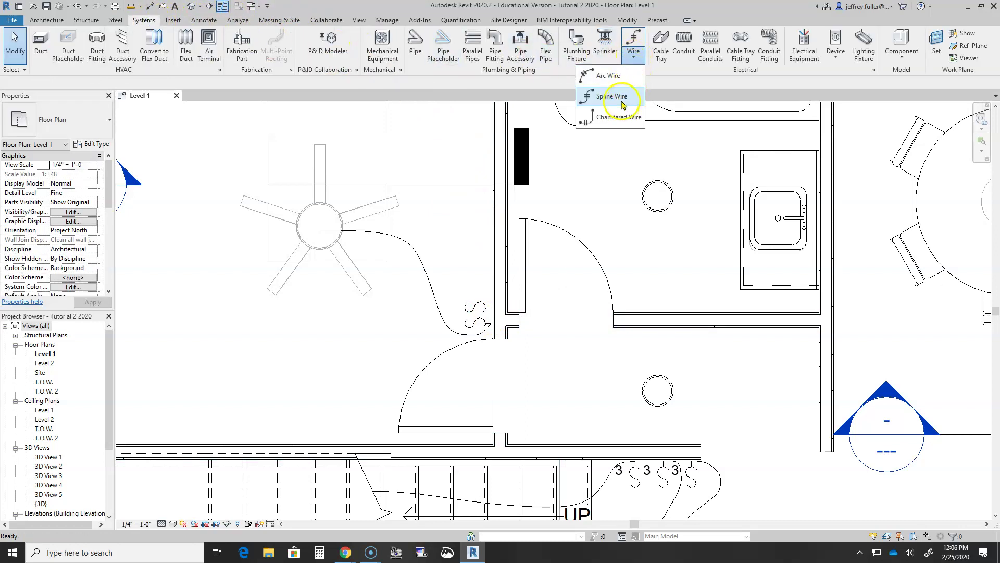
left_click(620, 92)
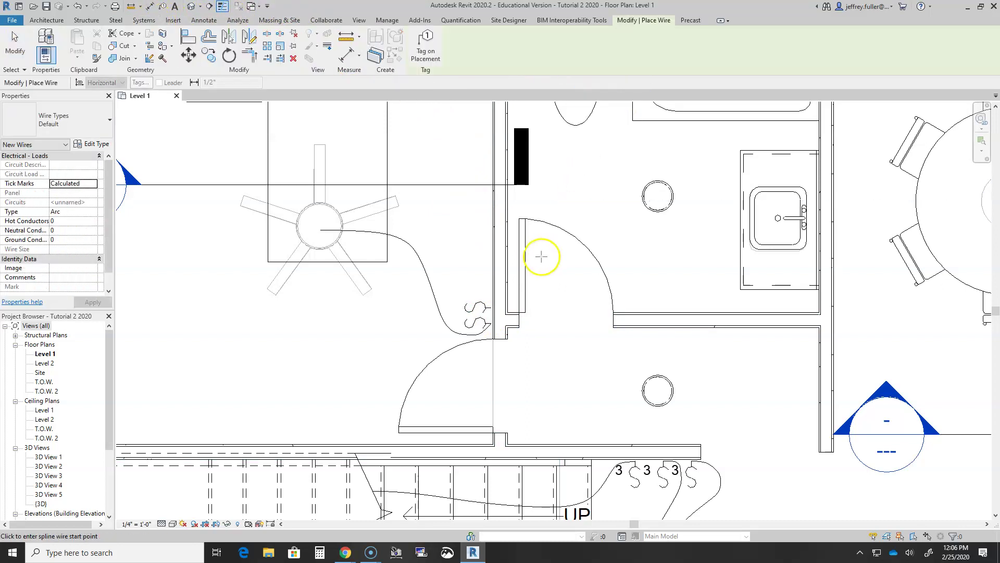
left_click(493, 307)
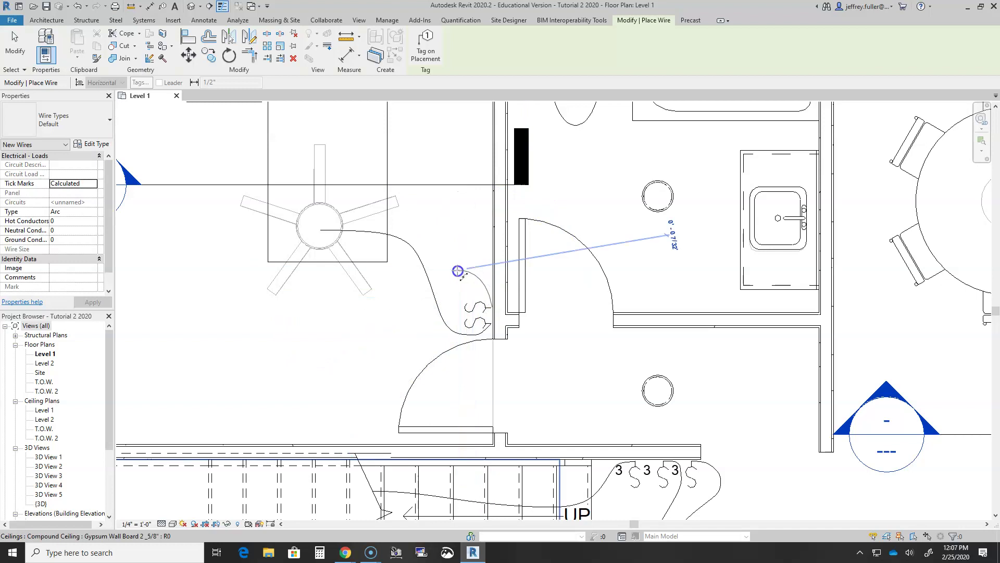
left_click(389, 219)
left_click(343, 219)
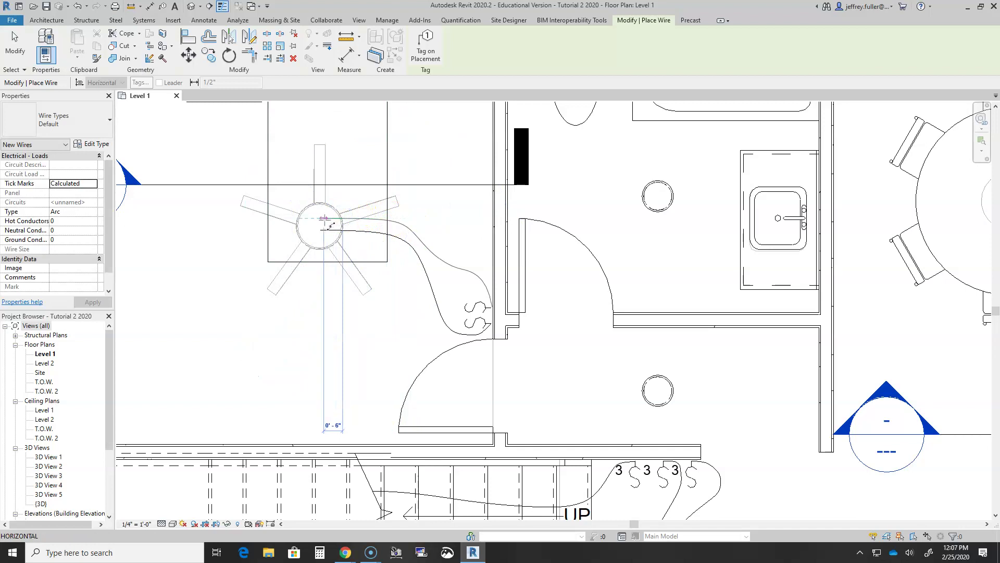
left_click(325, 221)
key("Escape")
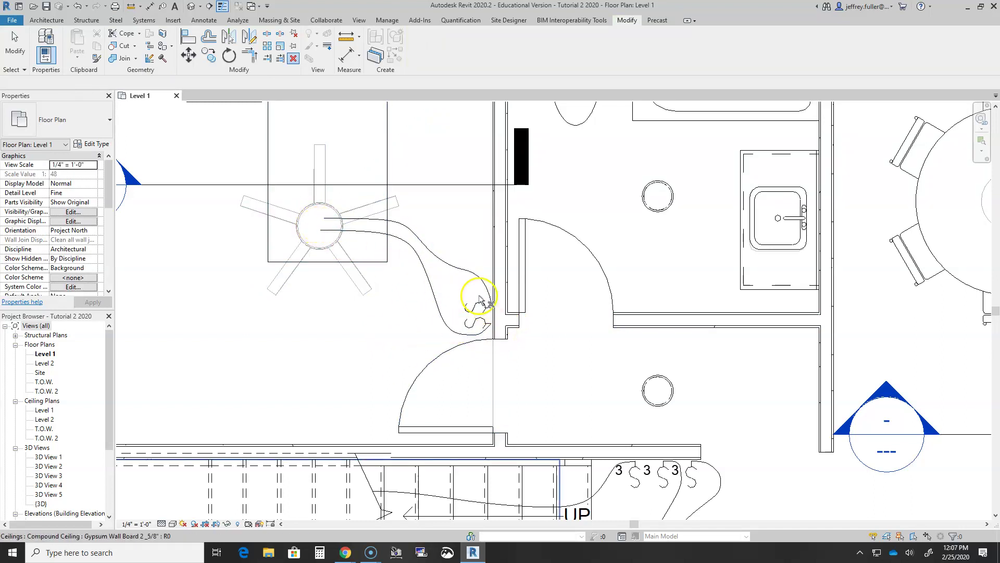
Examine the two wires between the bedroom ceiling fan and its switches, along with the adjoining hallway and stairs
scroll(355, 339, "down", 3)
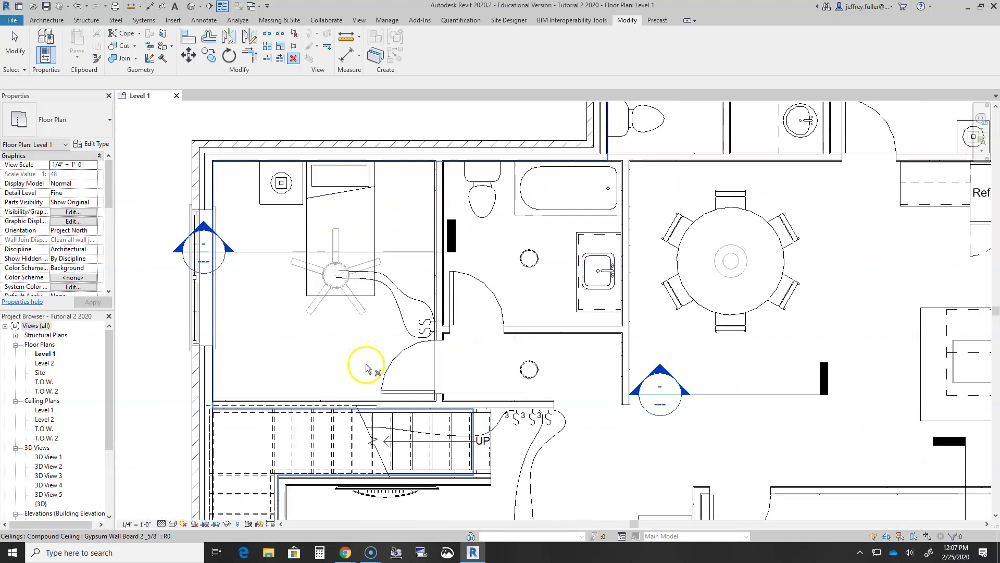
middle_click_drag(350, 357, 400, 371)
scroll(433, 351, "down", 2)
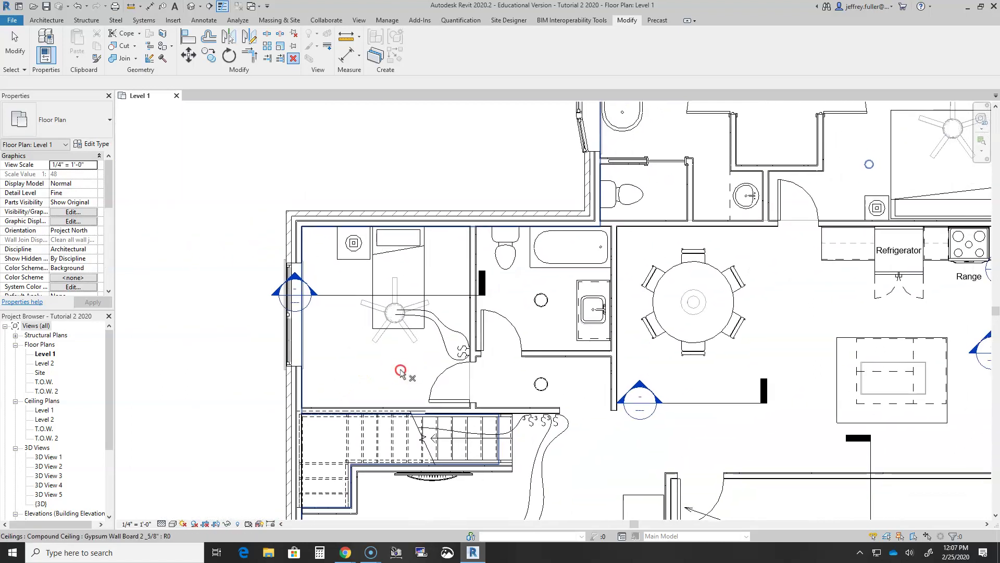
scroll(398, 320, "up", 3)
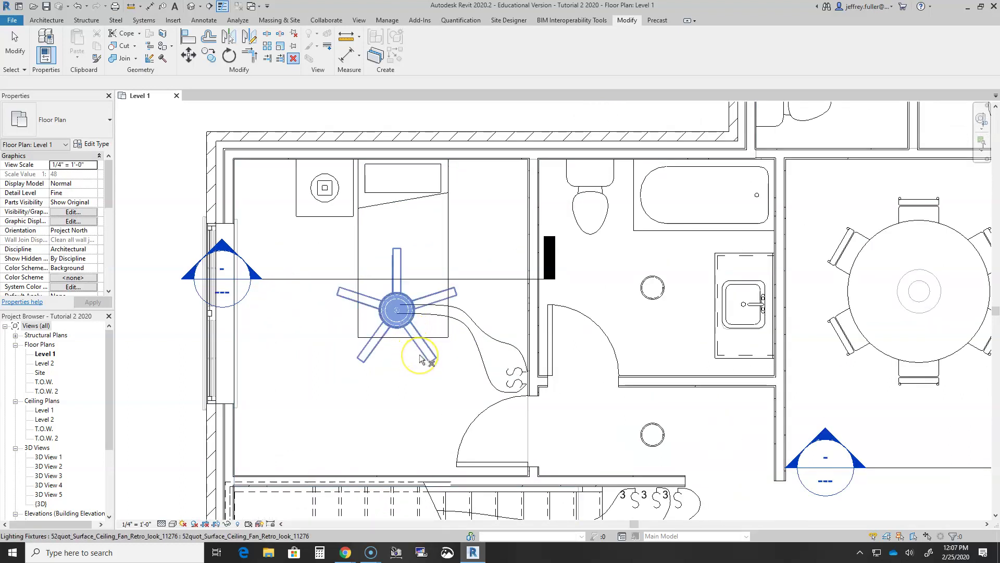
left_click(419, 352)
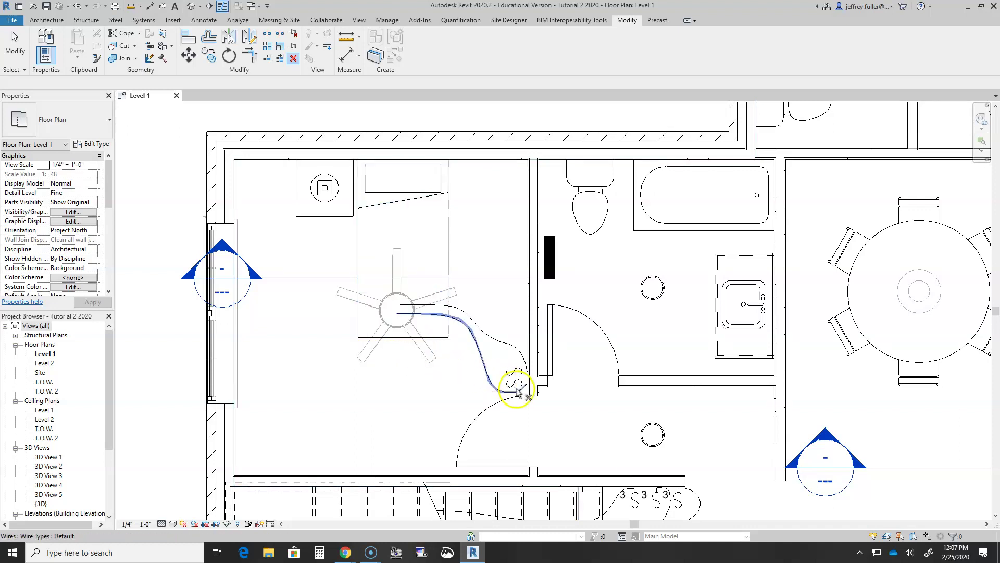
scroll(468, 381, "down", 2)
middle_click_drag(573, 412, 498, 289)
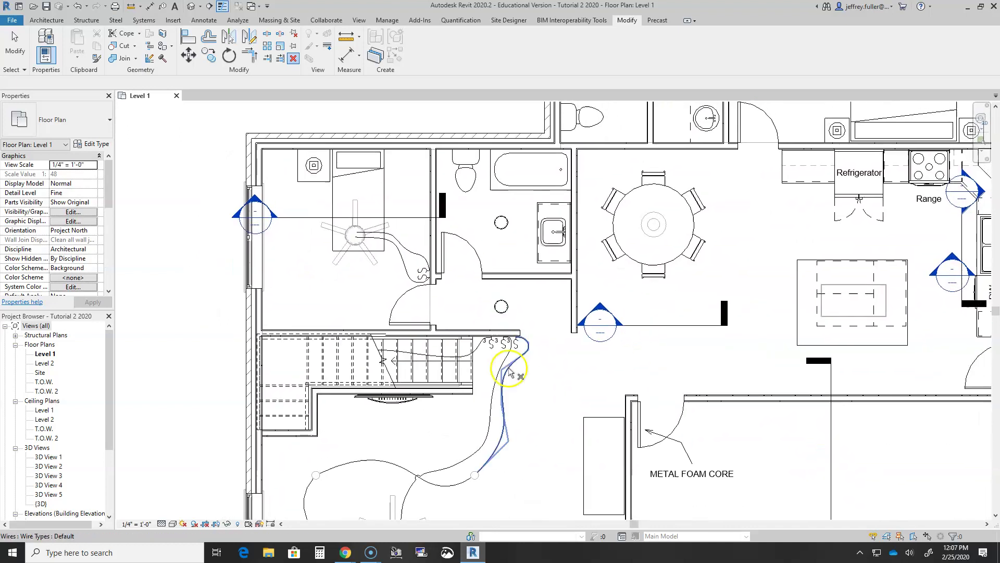
Review the completed Level 1 wiring across the living room, stairs and bedroom, checking each wire's run between switches, lights and fans
scroll(541, 403, "down", 2)
middle_click_drag(542, 402, 531, 310)
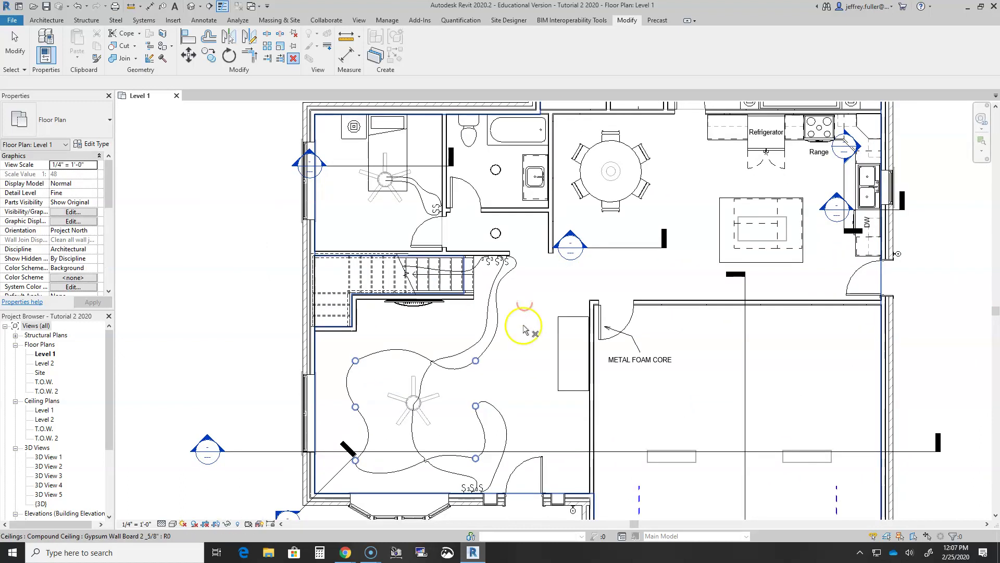
middle_click_drag(524, 394, 540, 331)
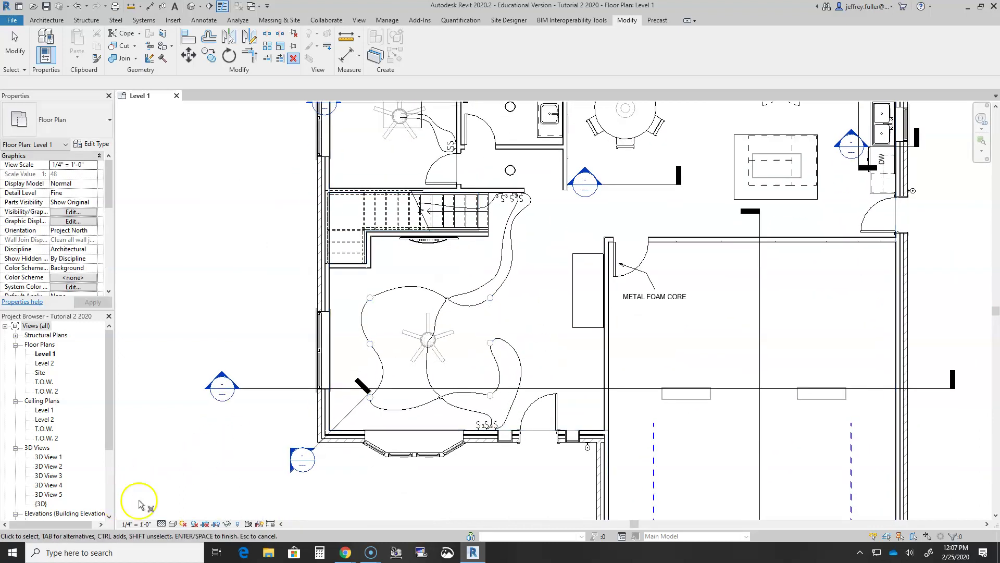
scroll(542, 348, "down", 2)
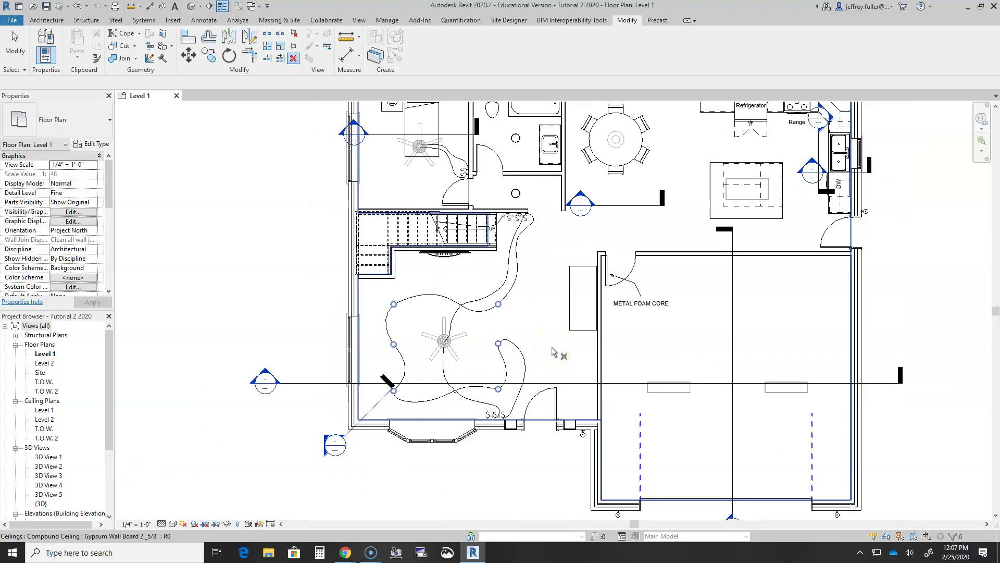
middle_click_drag(542, 301, 546, 384)
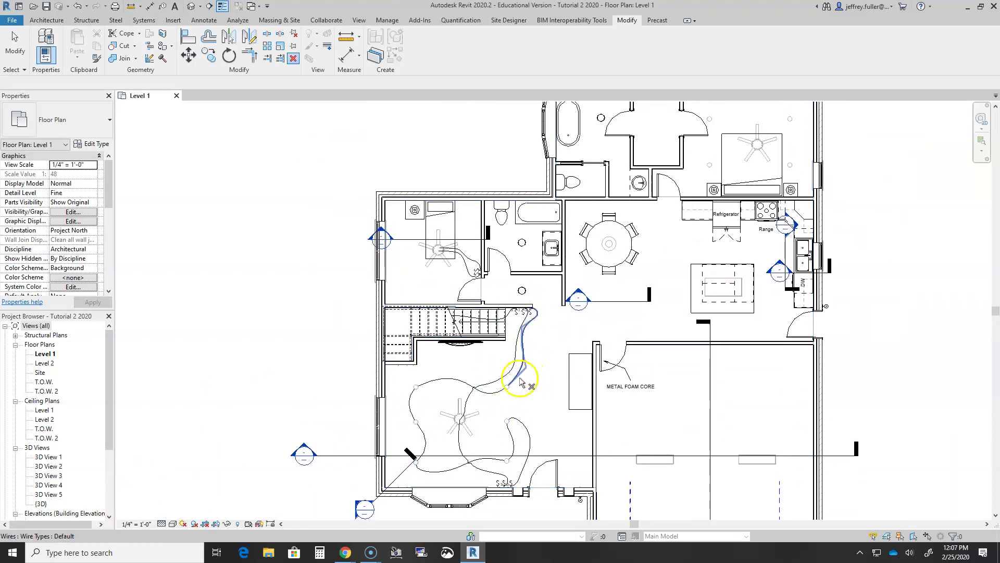
scroll(539, 396, "down", 1)
middle_click_drag(536, 396, 527, 416)
scroll(528, 416, "up", 5)
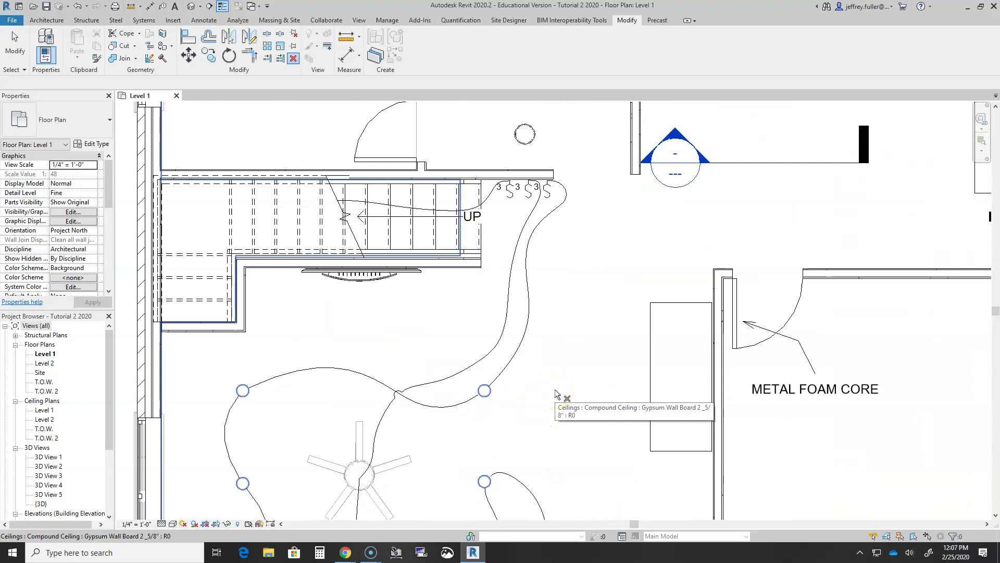
scroll(556, 394, "down", 2)
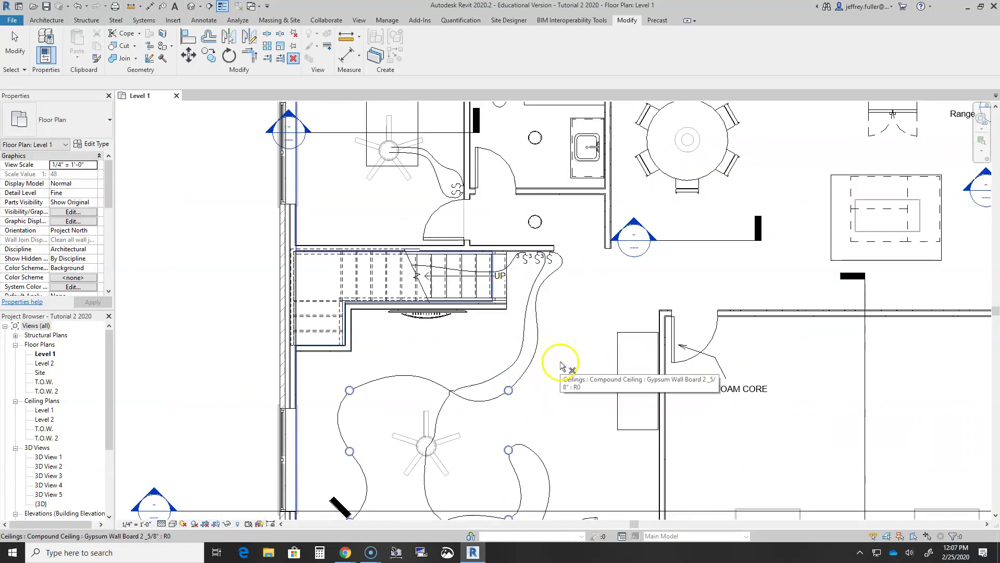
scroll(554, 380, "down", 2)
middle_click_drag(554, 380, 562, 343)
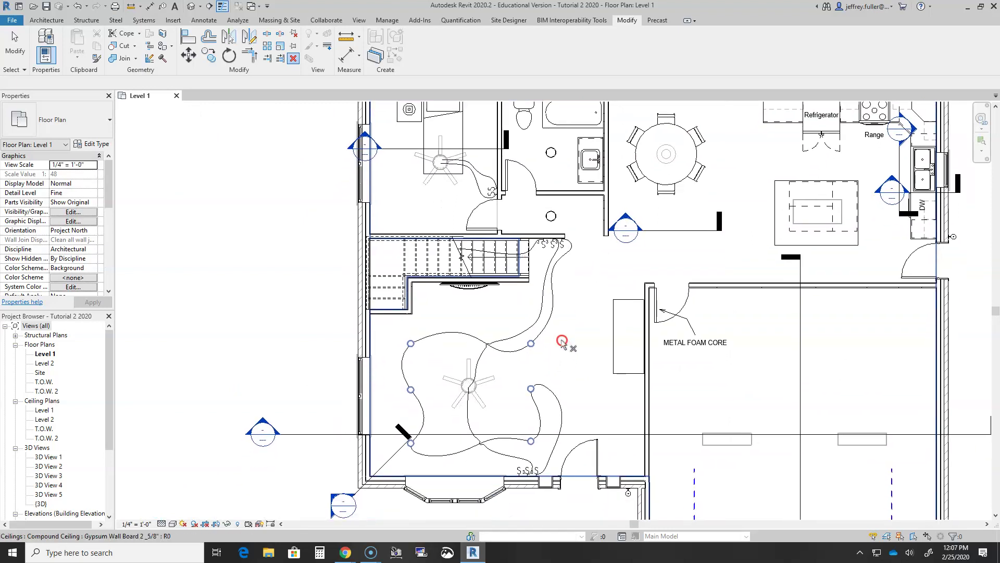
left_click(577, 326)
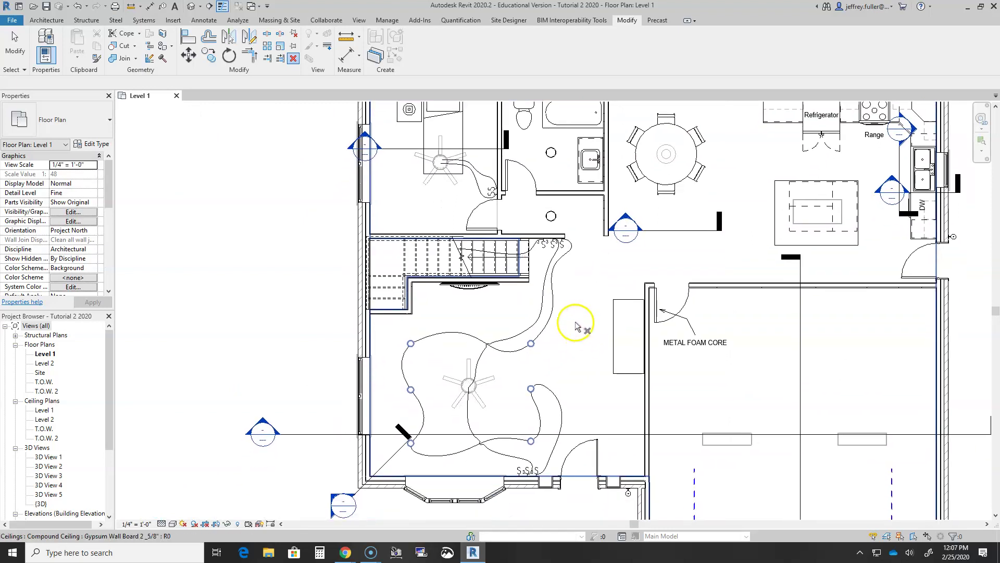